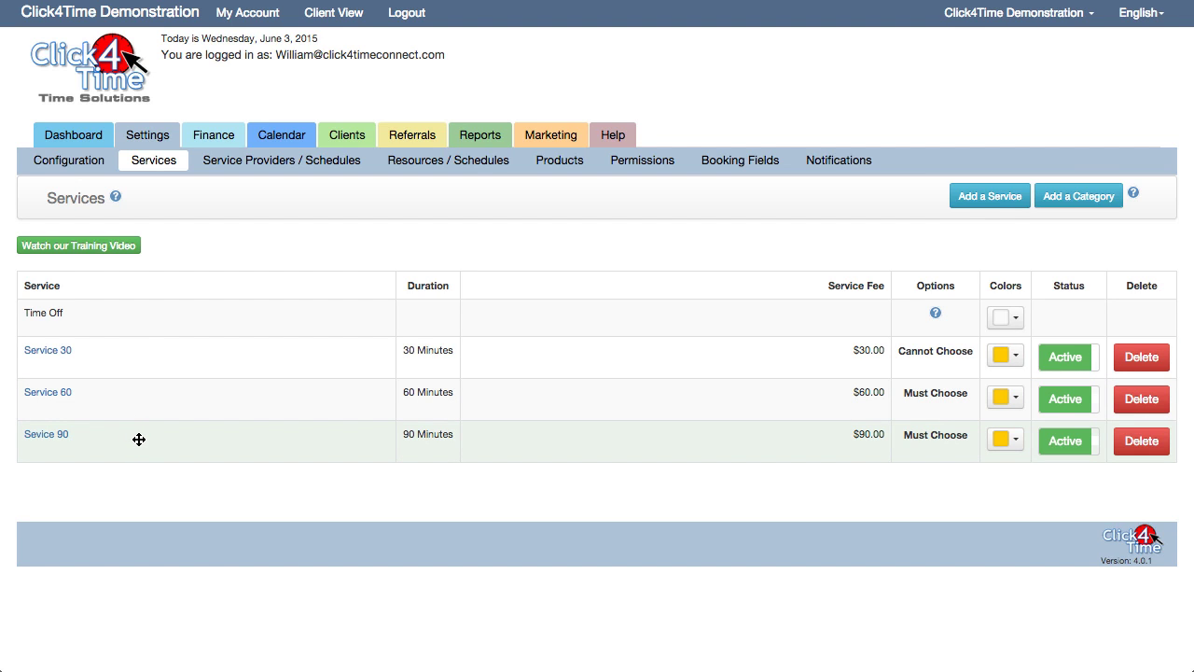
Step: Start adding a new service and look through its Booking Options, Image and Service sections
click(976, 201)
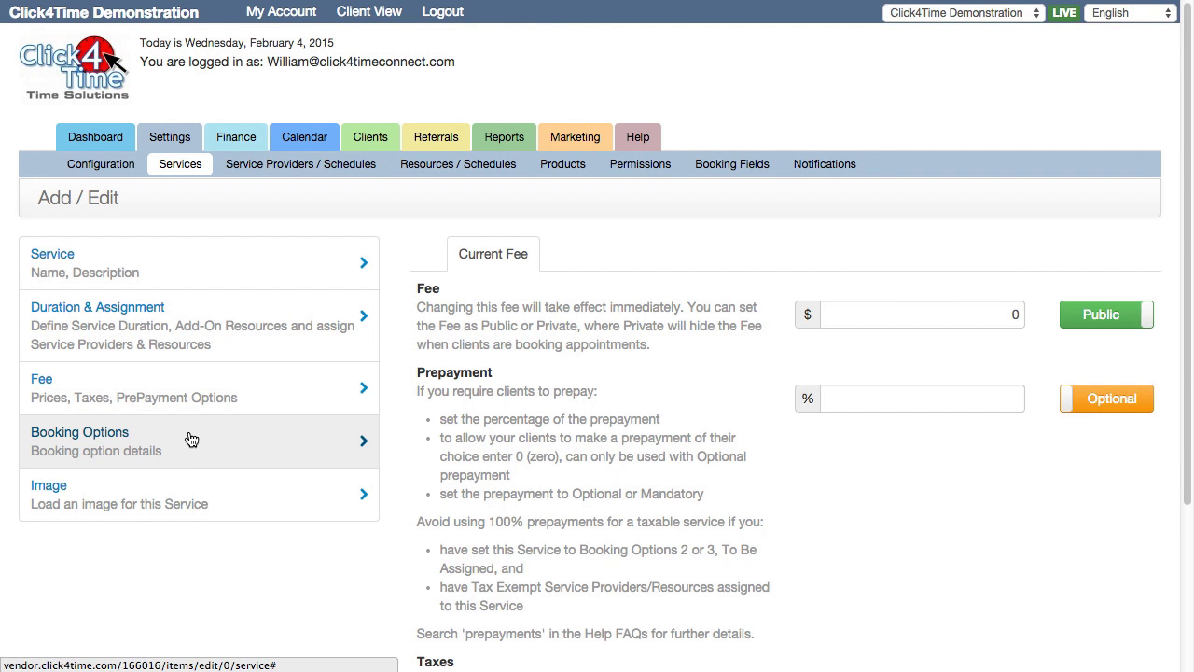
click(185, 436)
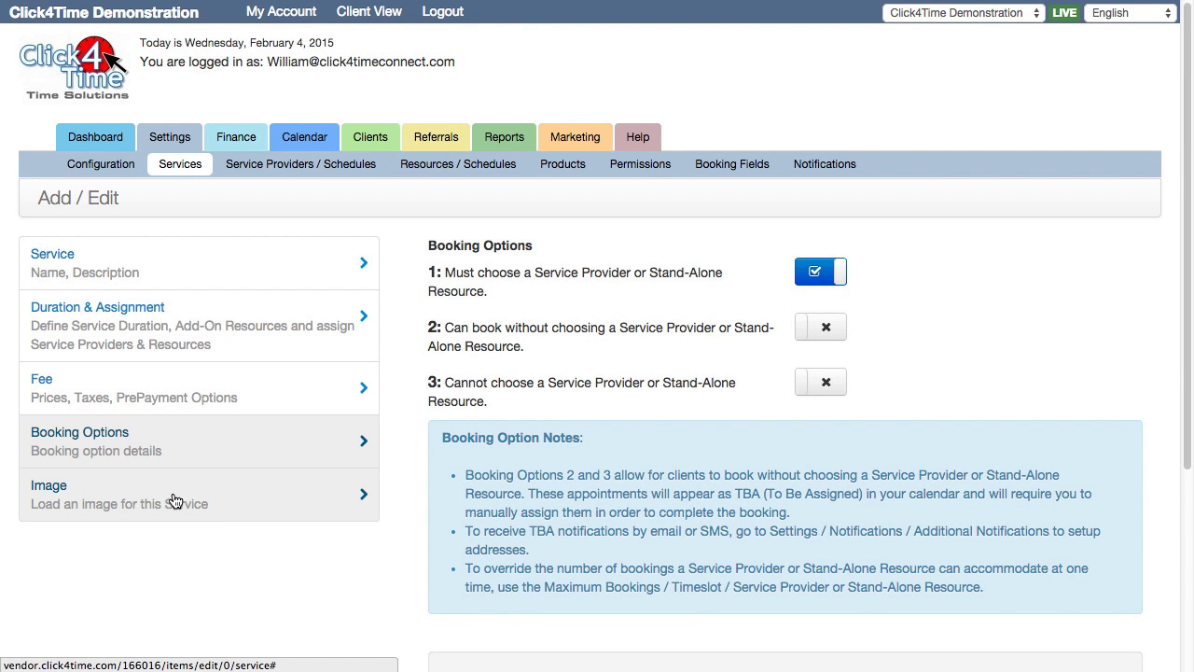
click(174, 501)
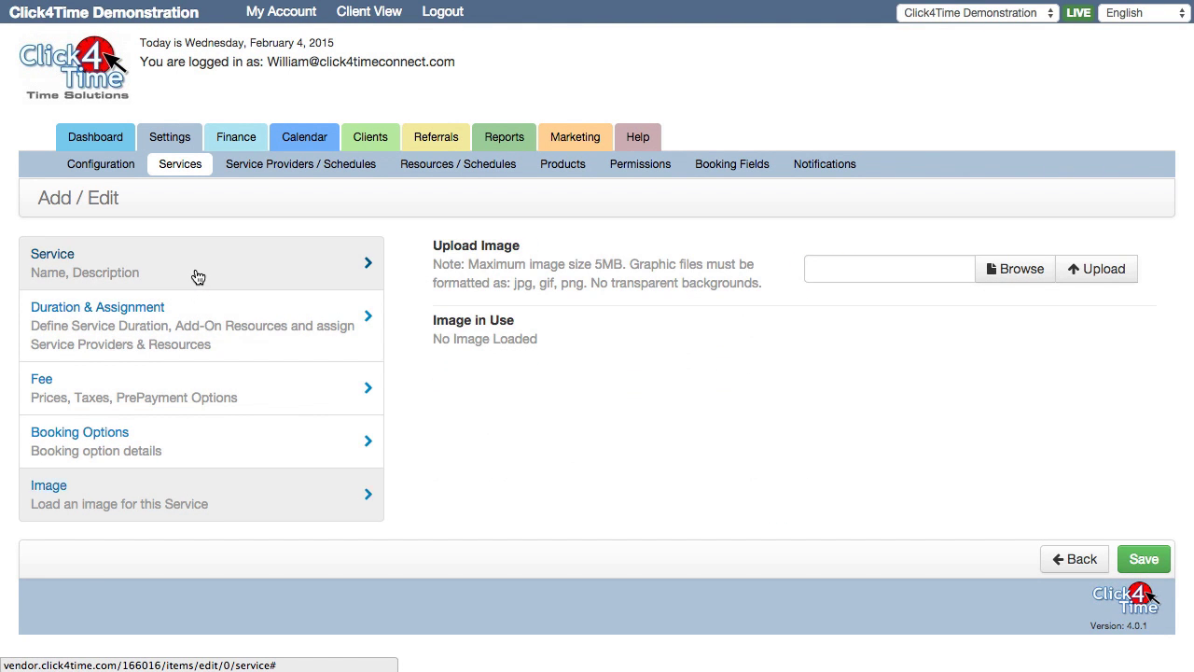
click(198, 277)
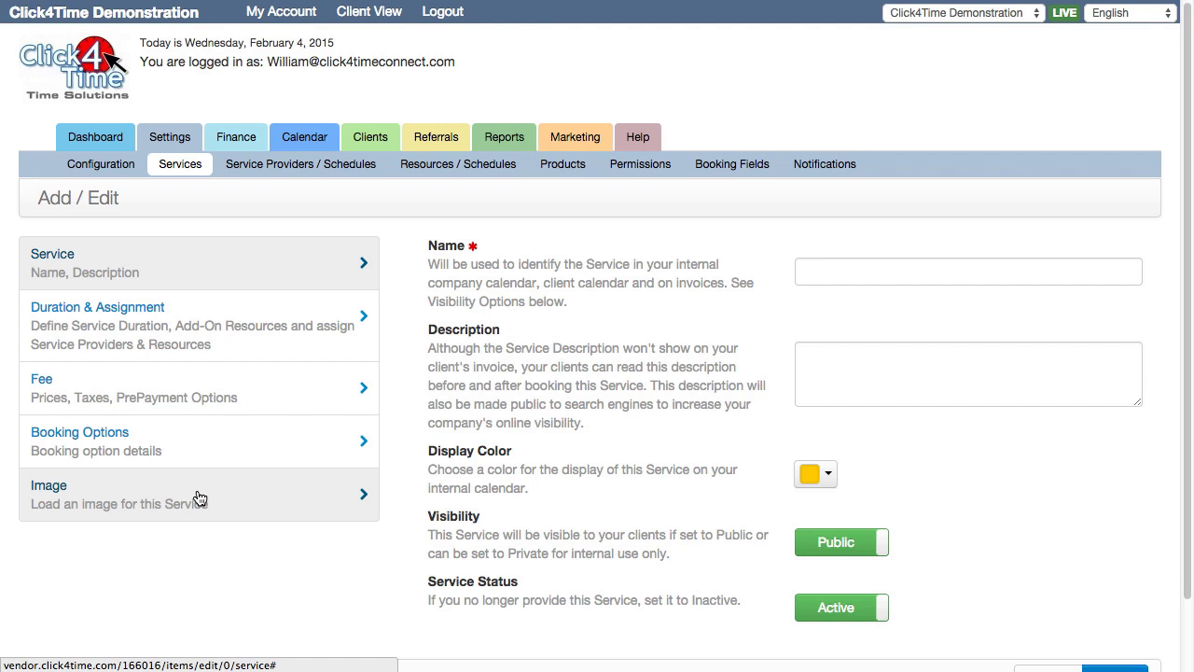
scroll(198, 495, down, 2)
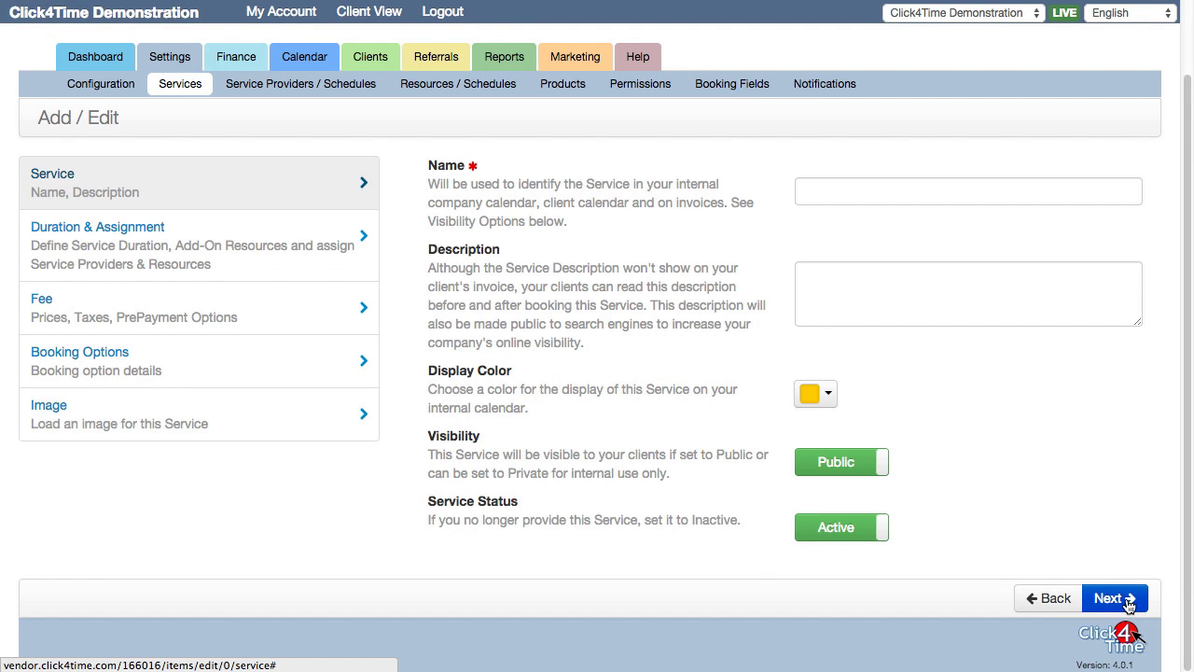
click(248, 415)
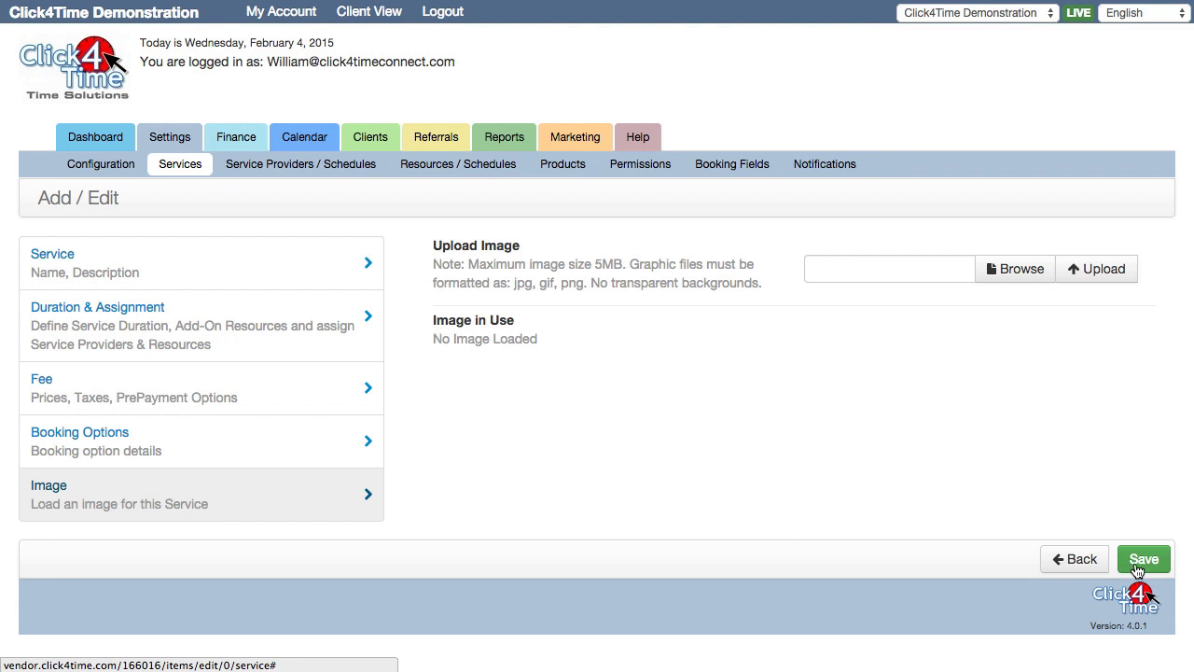
click(254, 275)
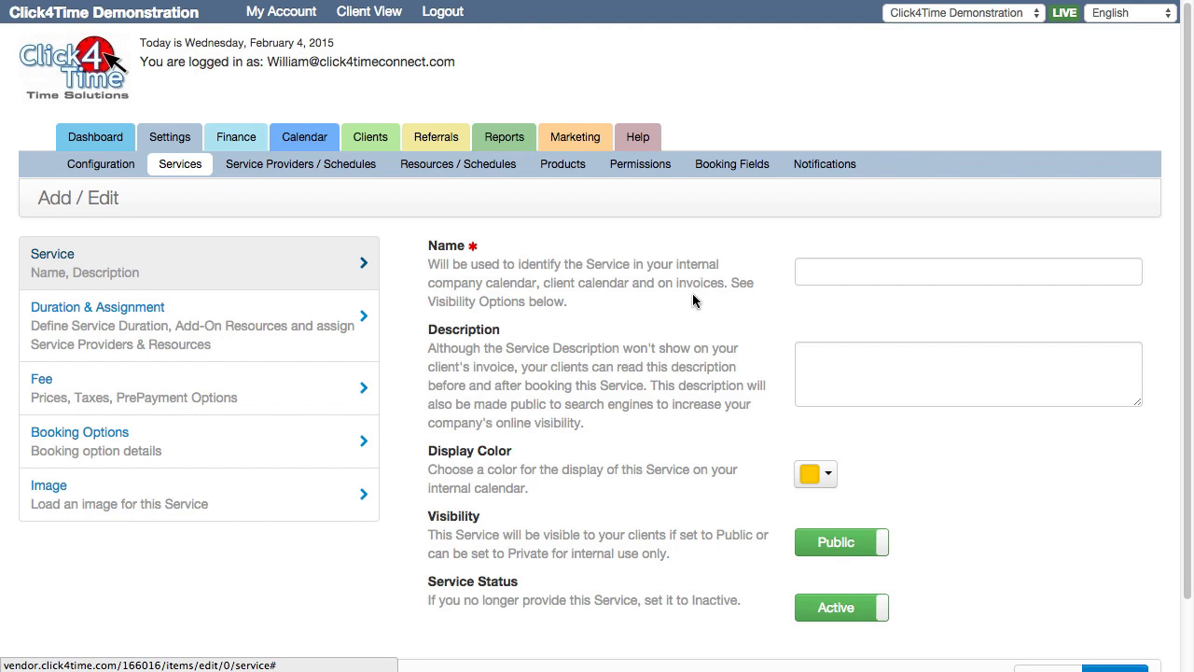
Step: Name the new service "Descriptive Service 60"
scroll(784, 274, down, 1)
click(810, 266)
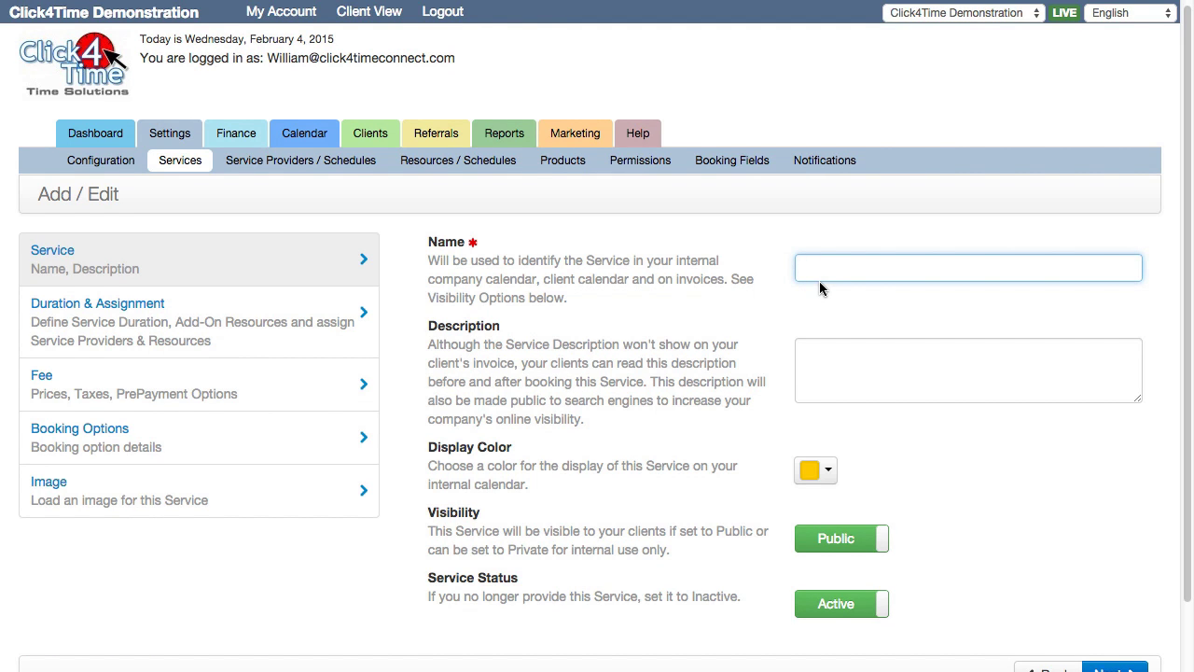
scroll(820, 281, up, 1)
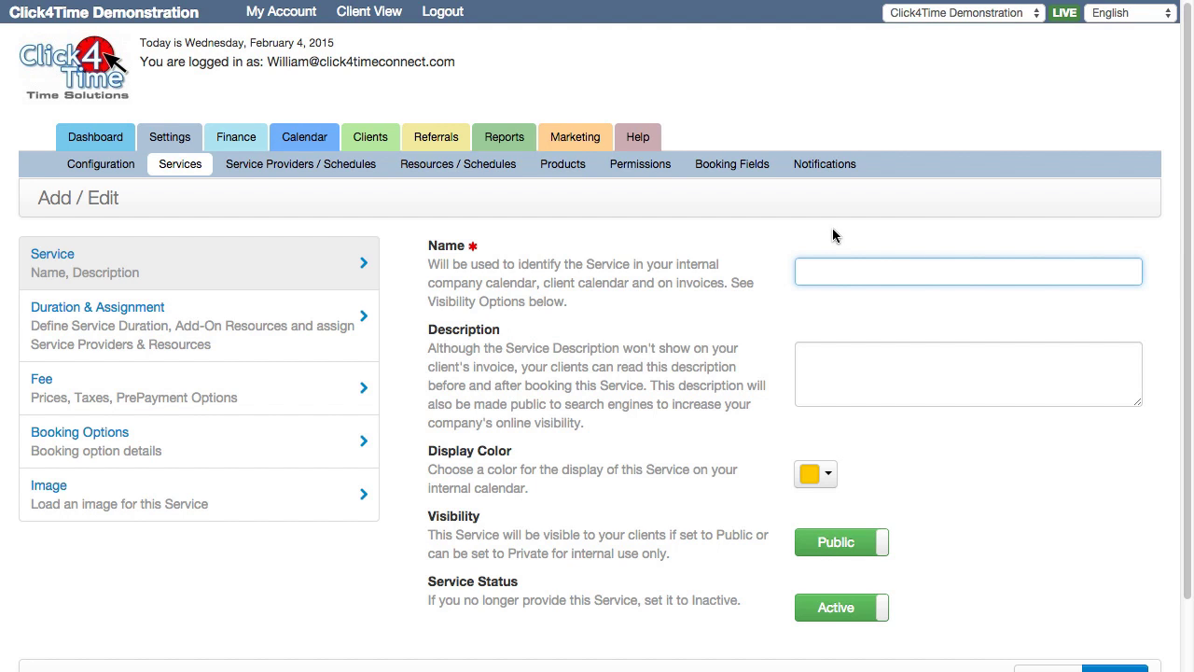
text(Descriptive Service)
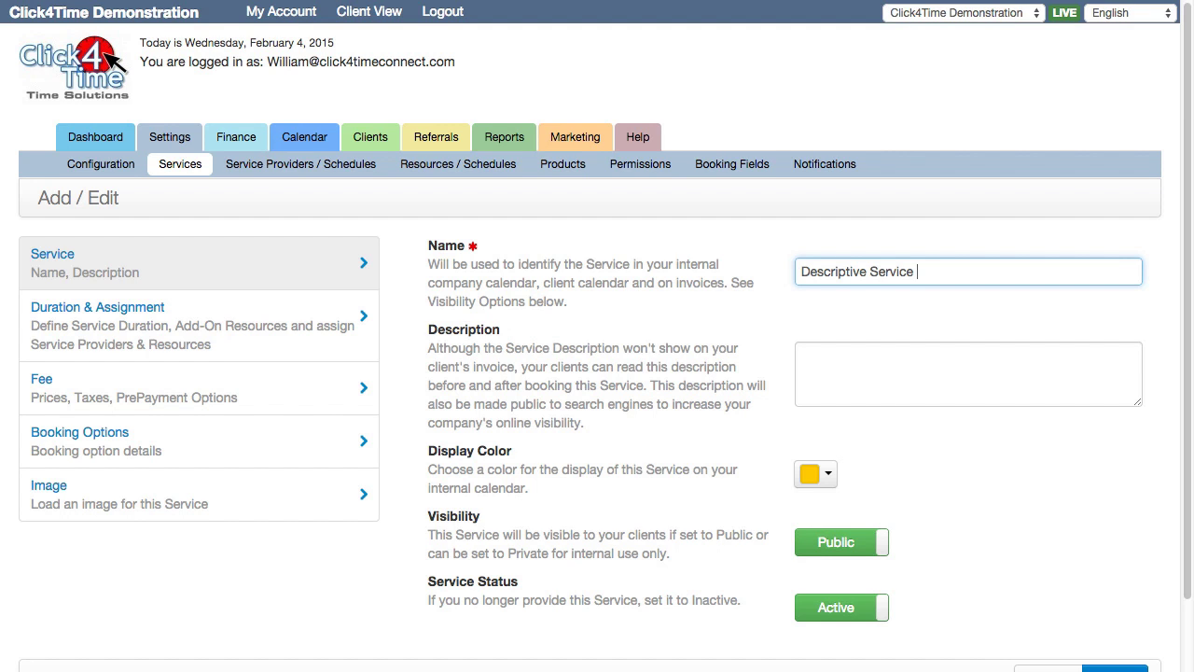
text( 60)
click(180, 164)
Step: Fill in the service's description with the placeholder text beginning "Lorem ipsum dolor sit amet, proin phasellus, vulputate nibh"
scroll(644, 258, down, 1)
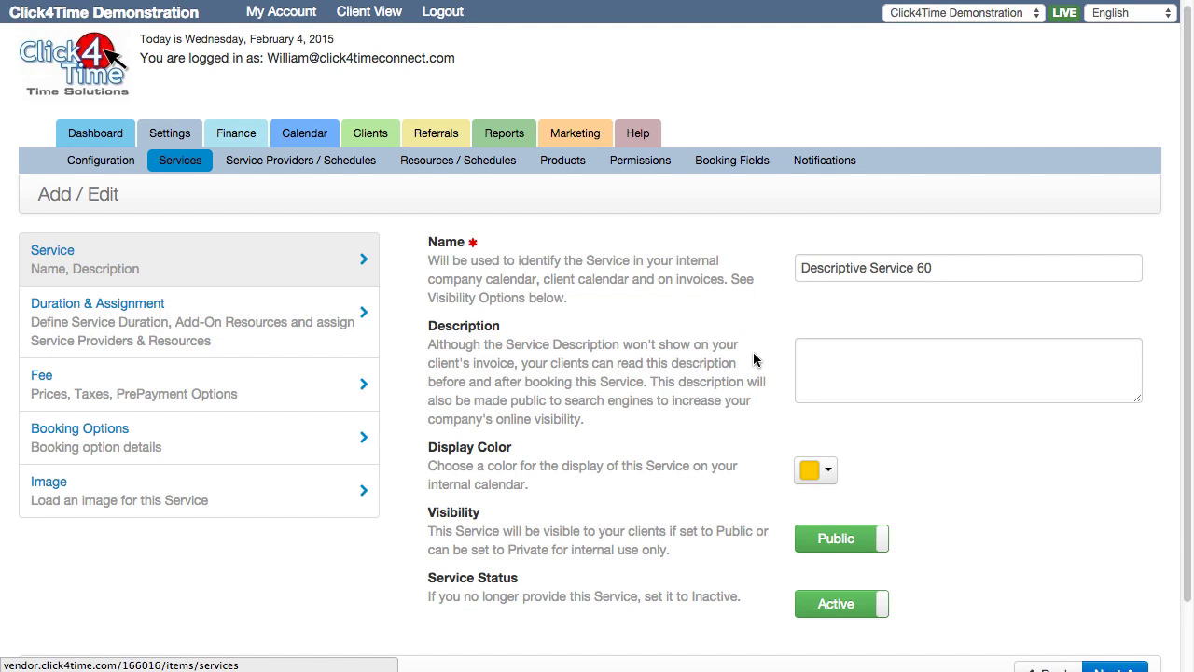
scroll(754, 360, up, 1)
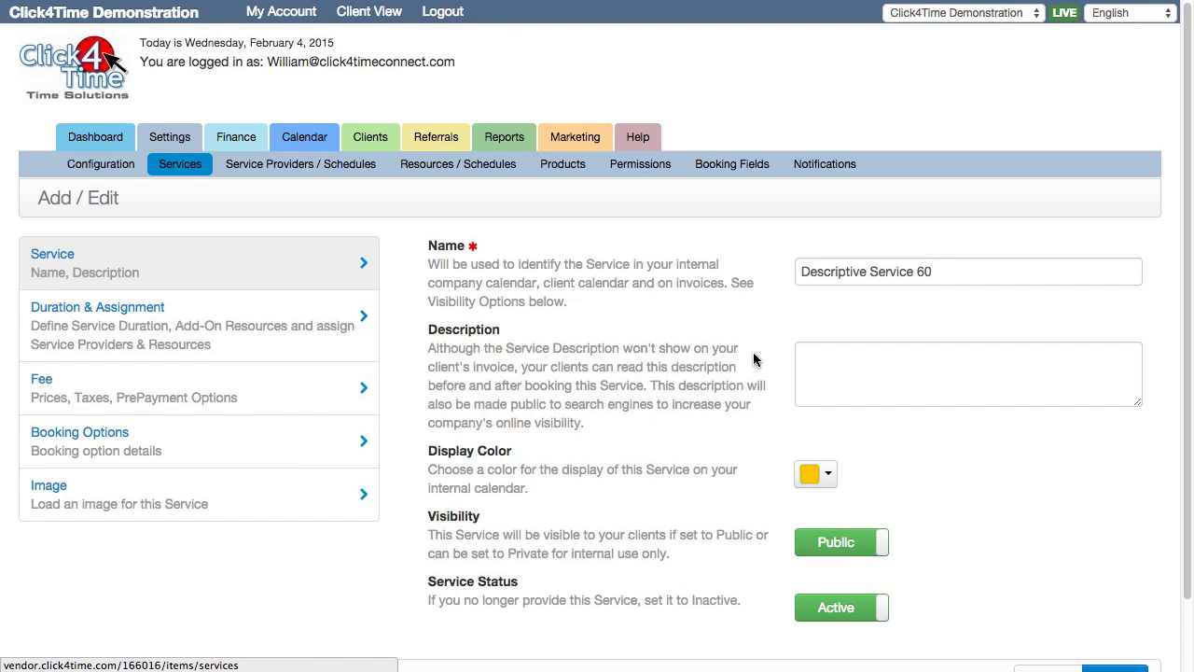
click(808, 371)
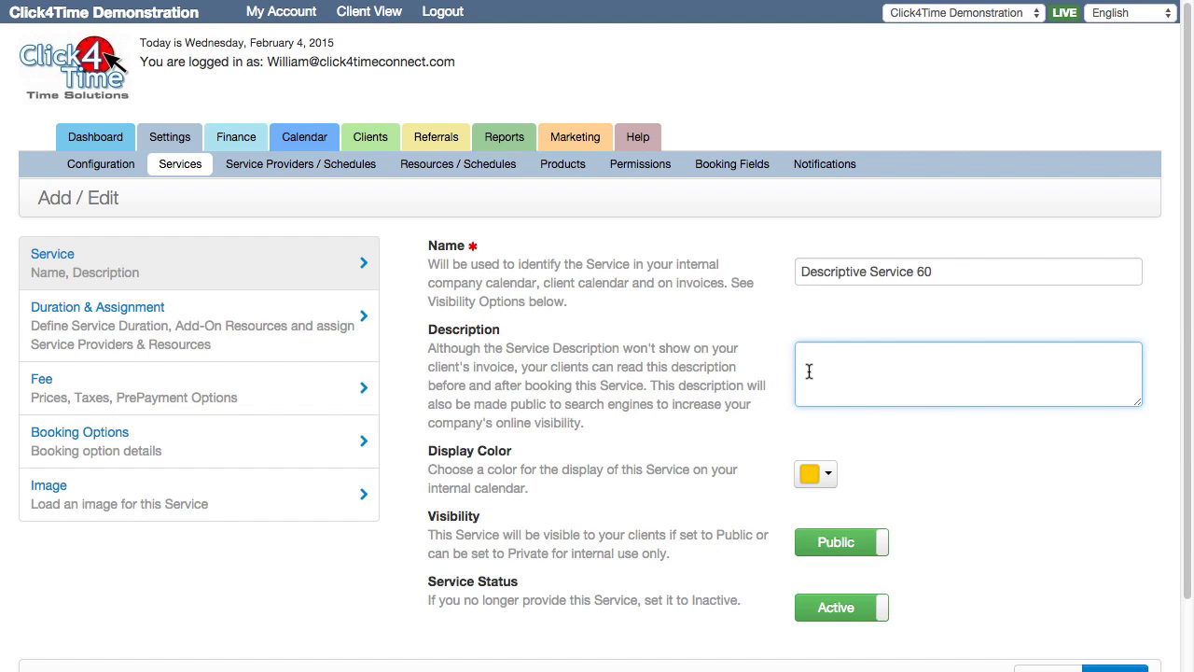
text(Lorem ipsum dolor sit amet, proin phasellus, vulputate nibh, aut est. Enim pretium rutrum. Integer magna semper. Dictum in velit, placerat facilisis, proin habitasse suspendisse.)
scroll(808, 370, up, 1)
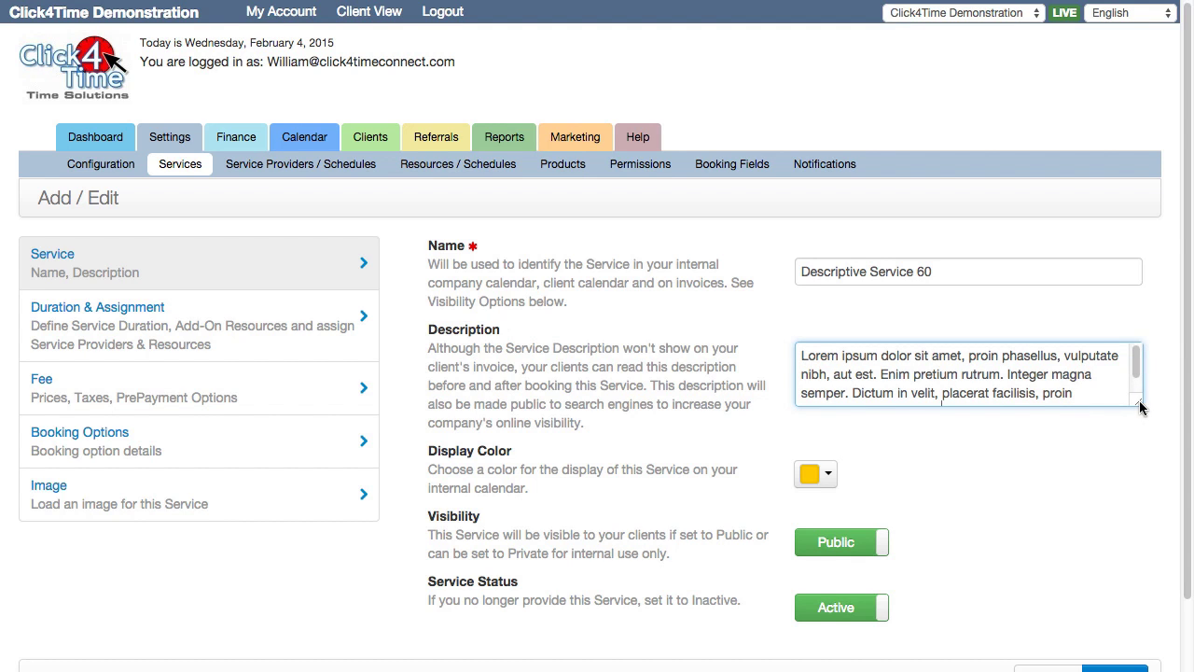
drag(1139, 406, 1090, 410)
scroll(966, 457, down, 2)
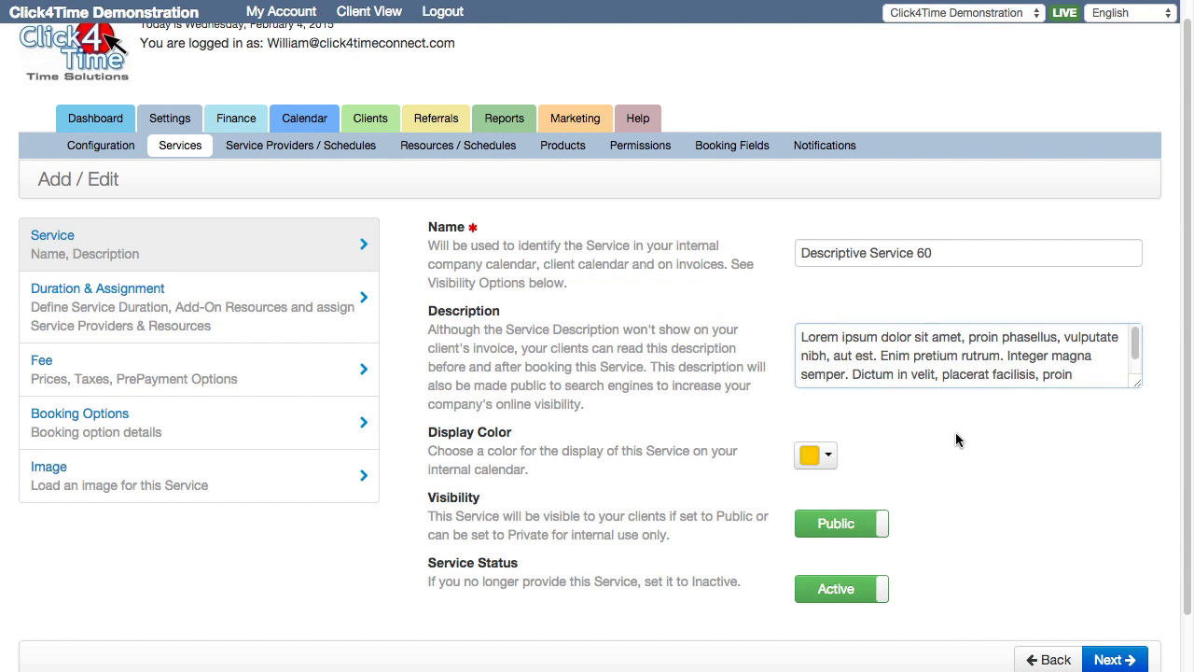
click(956, 440)
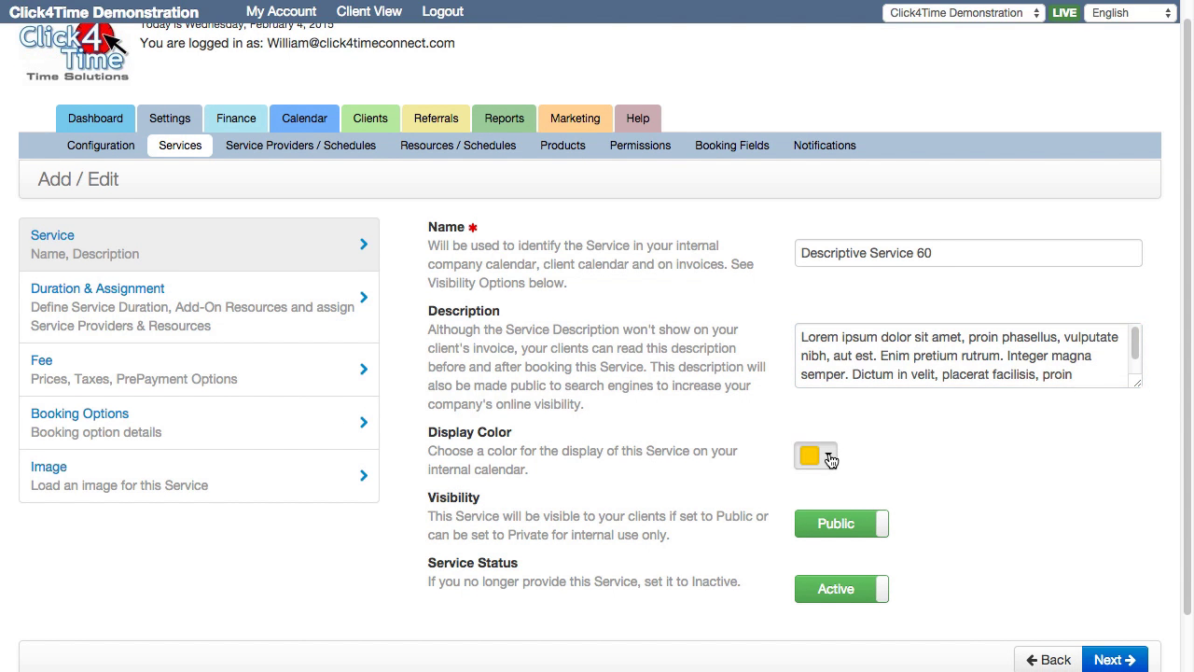
Step: Set the service's display color to an adjusted shade of purple from the basic colors
click(831, 459)
scroll(910, 499, down, 2)
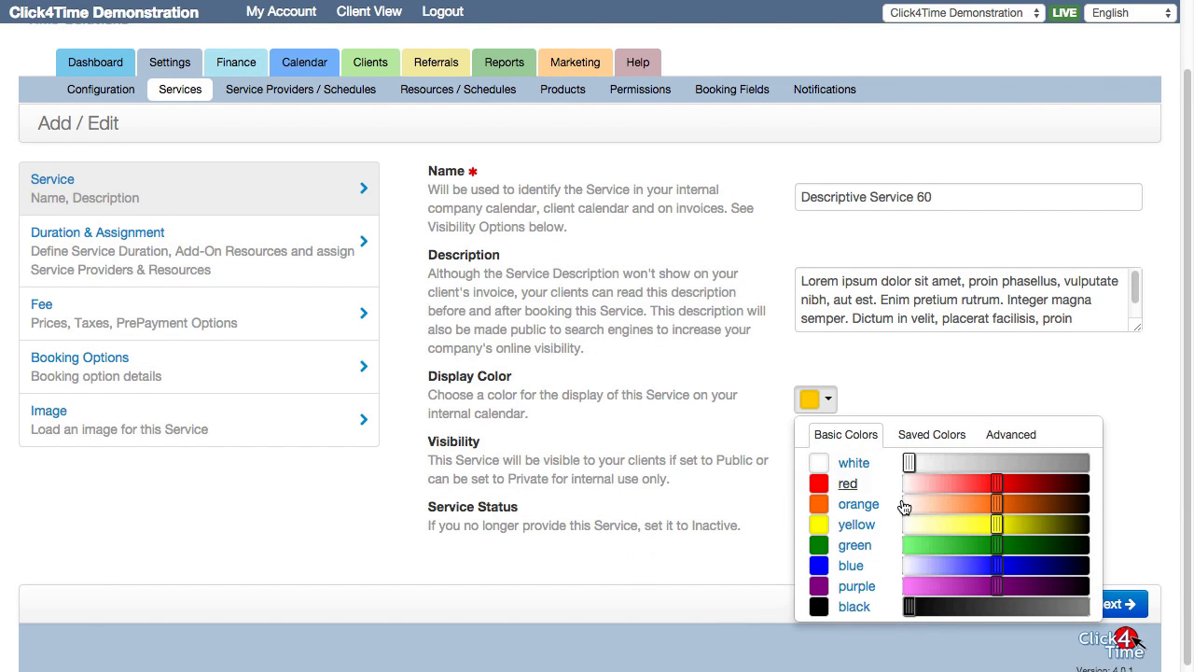
click(961, 560)
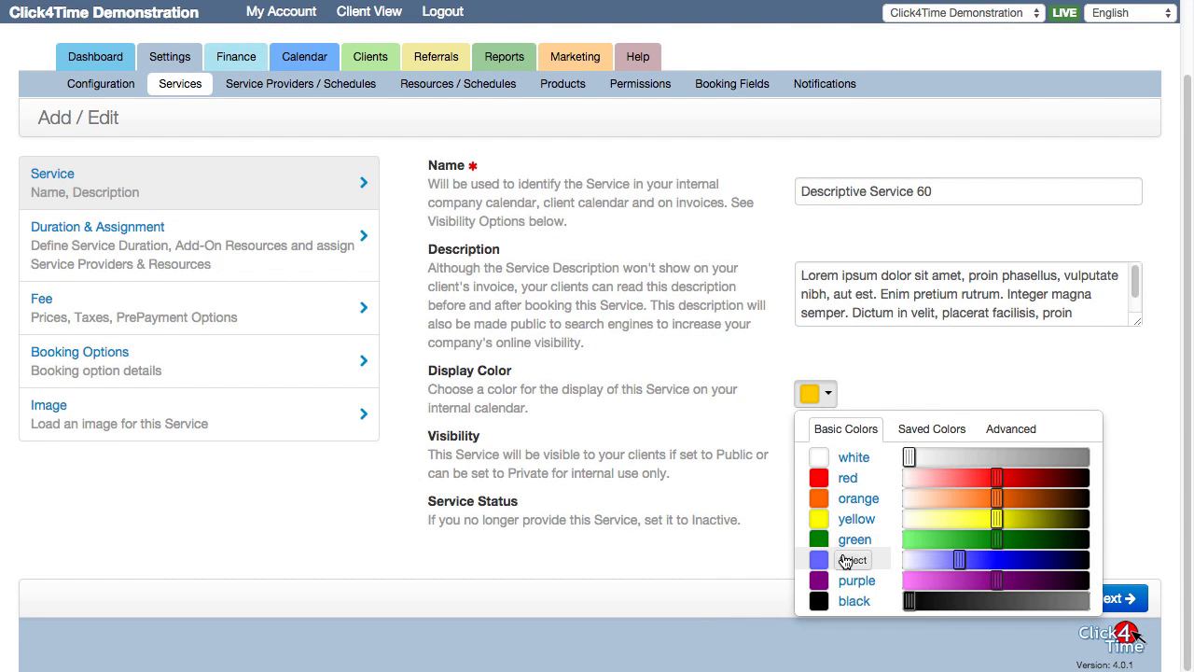
click(940, 581)
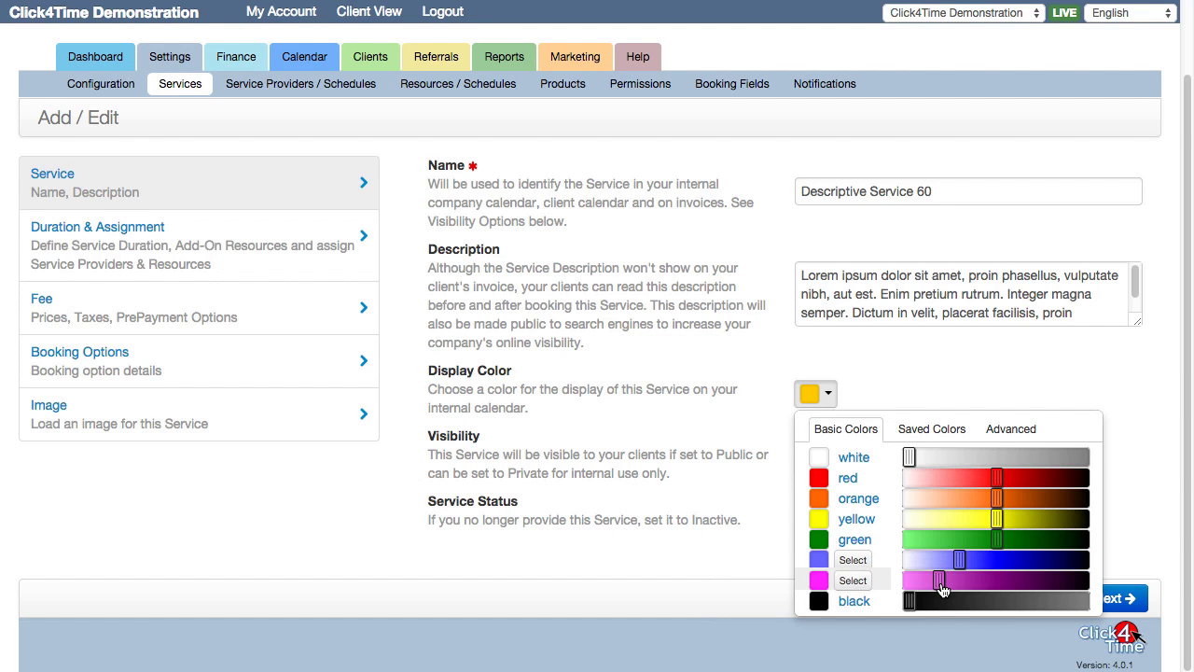
click(992, 582)
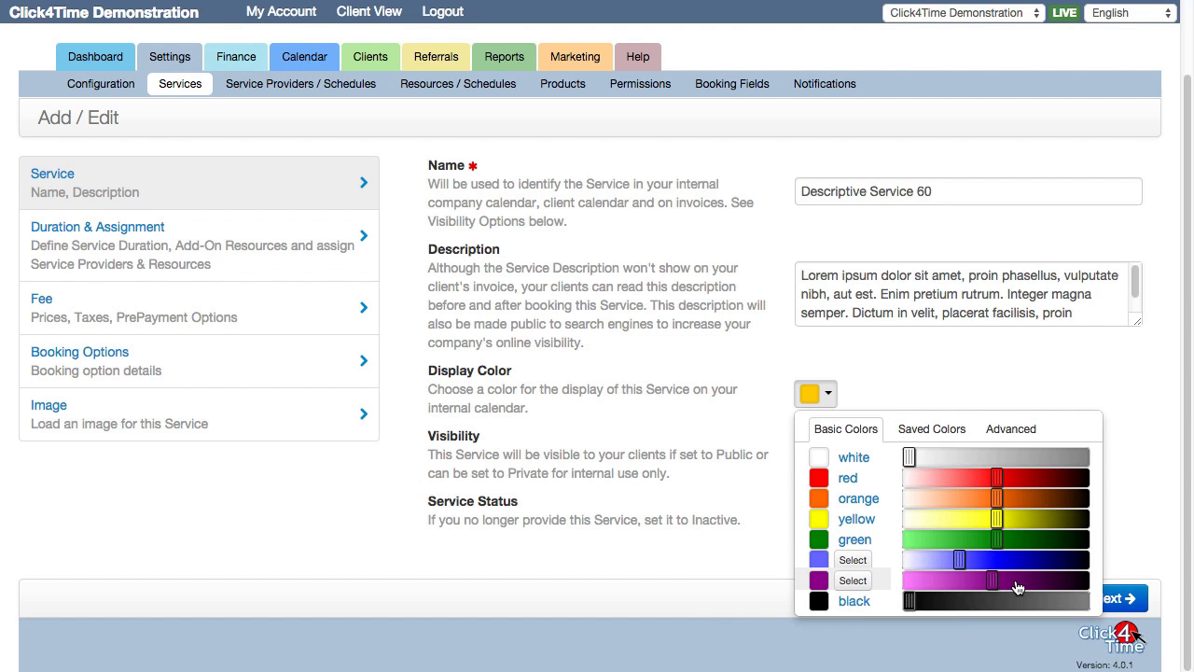
click(853, 580)
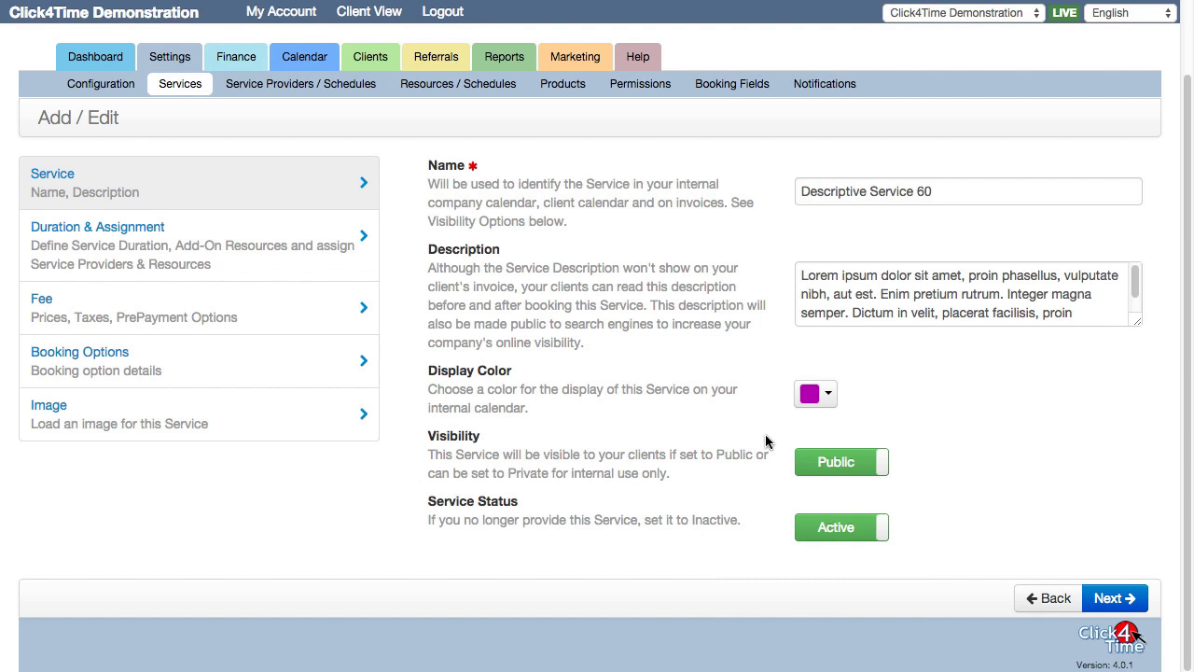
Step: Switch the service's visibility to Private and back to Public, and its status to Inactive and back to Active
click(837, 474)
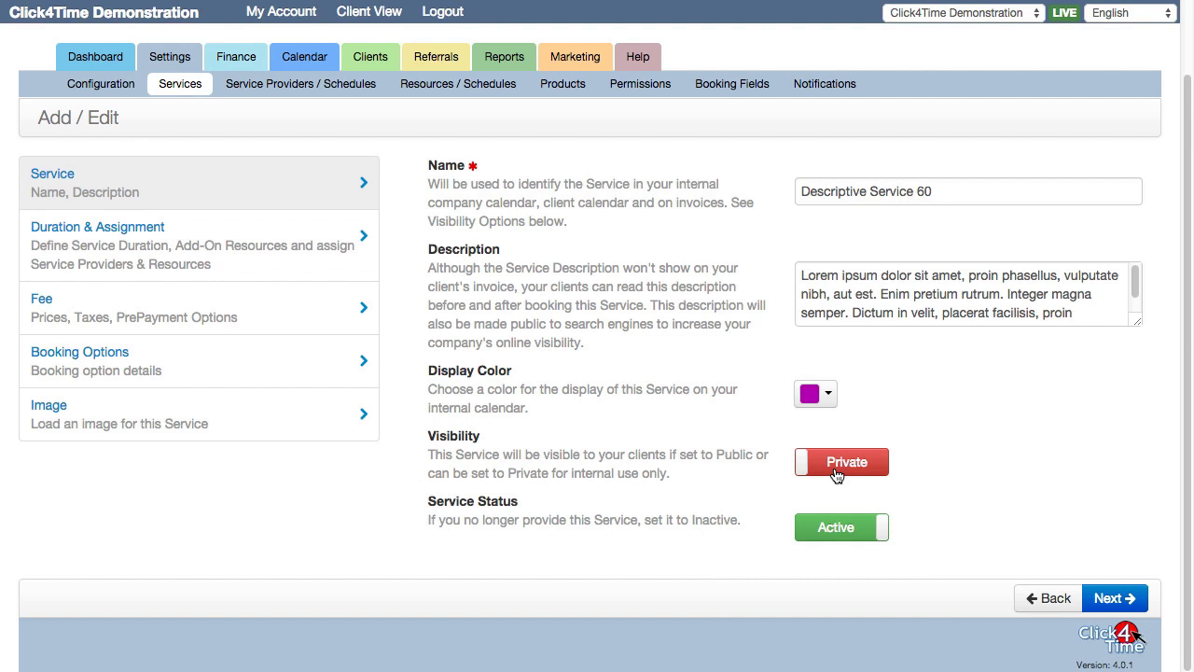
click(837, 467)
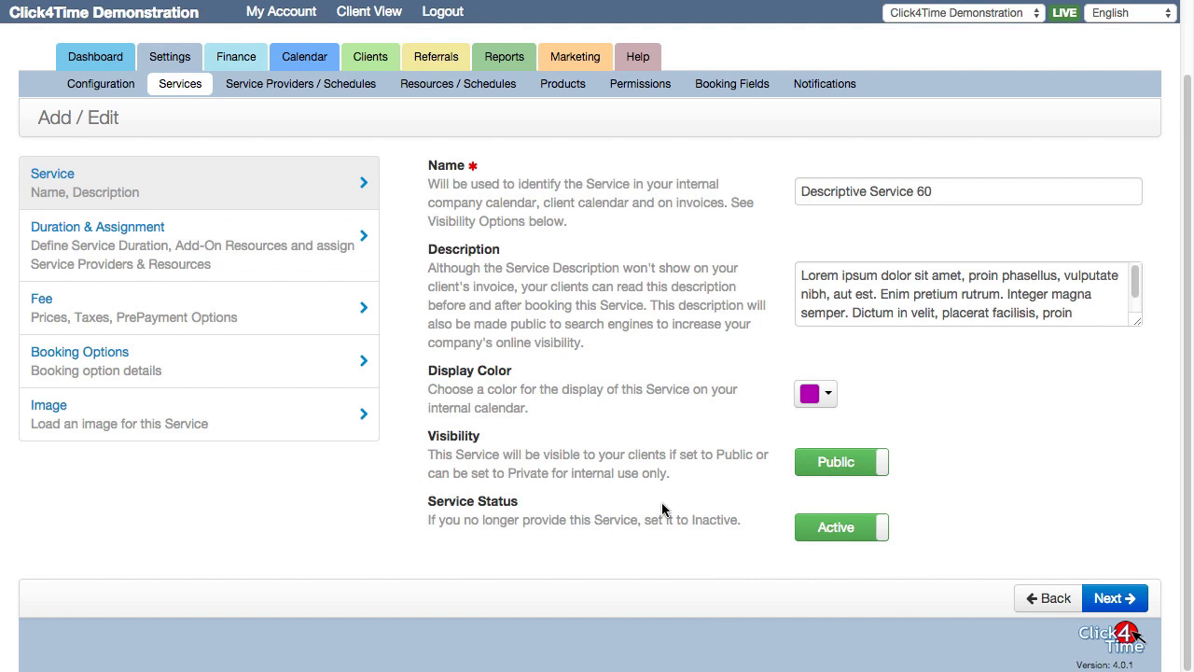
click(839, 541)
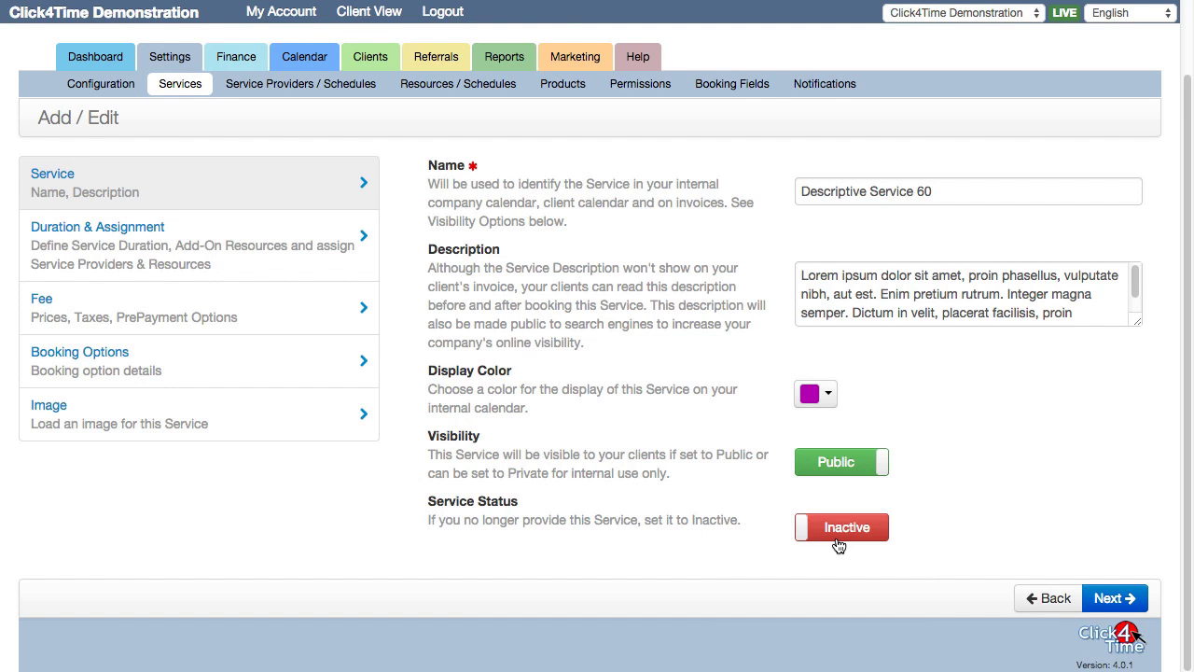
click(839, 543)
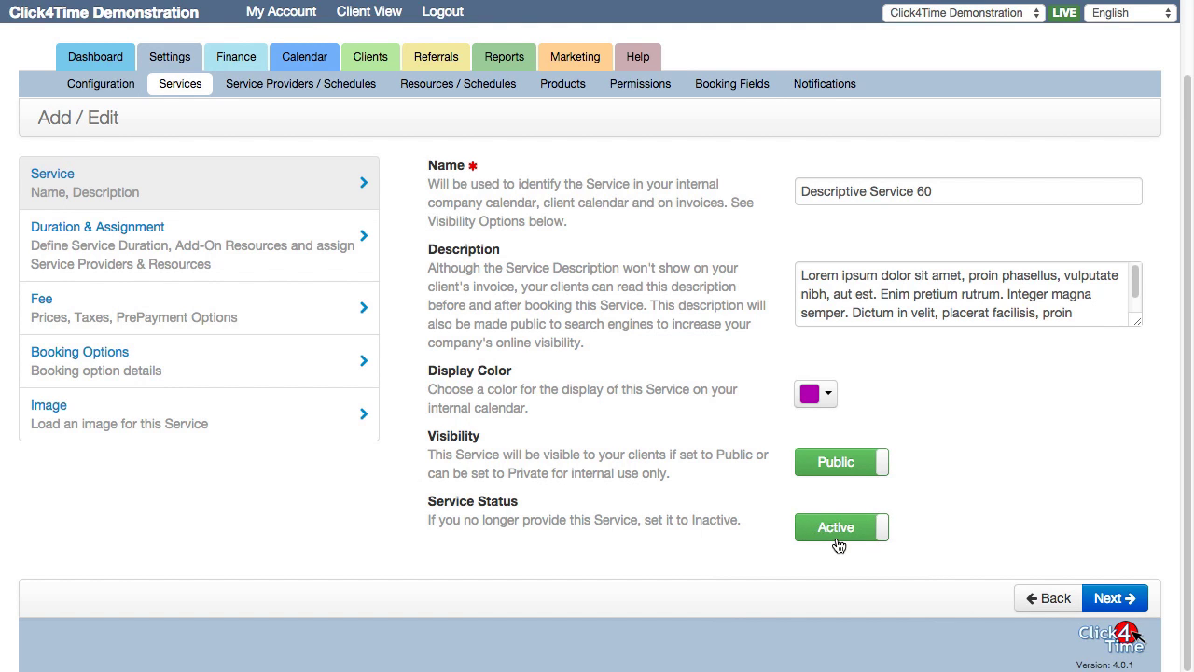
Step: Continue to Duration & Assignment and assign the three listed service providers to the service individually
click(1108, 599)
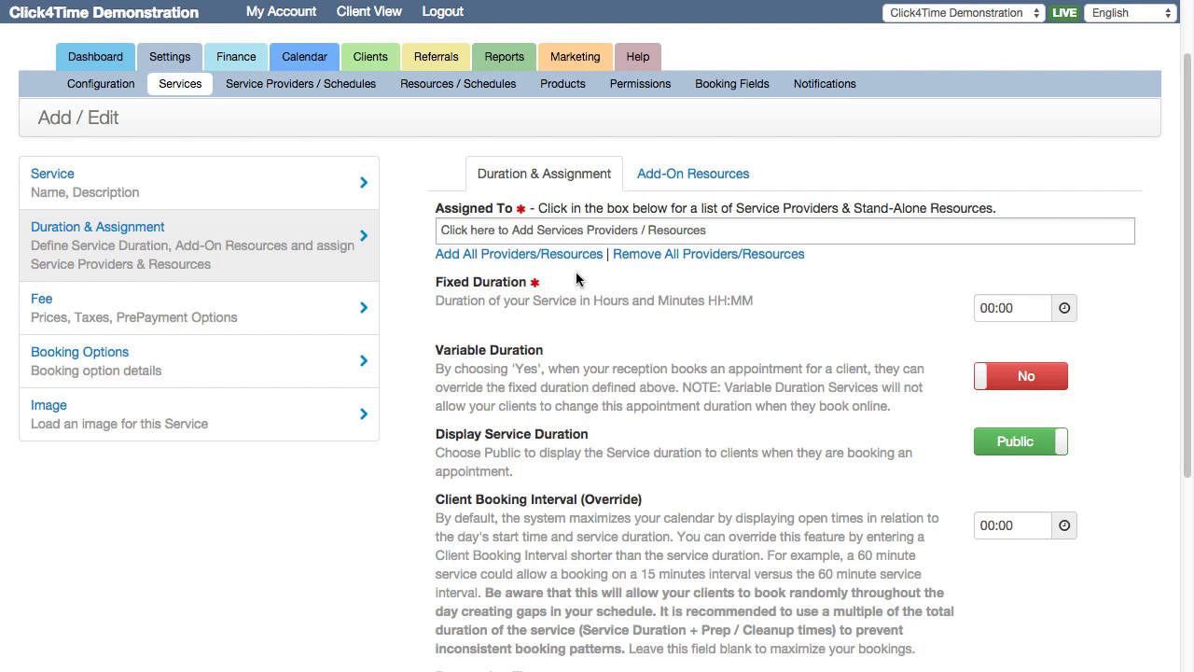
click(505, 234)
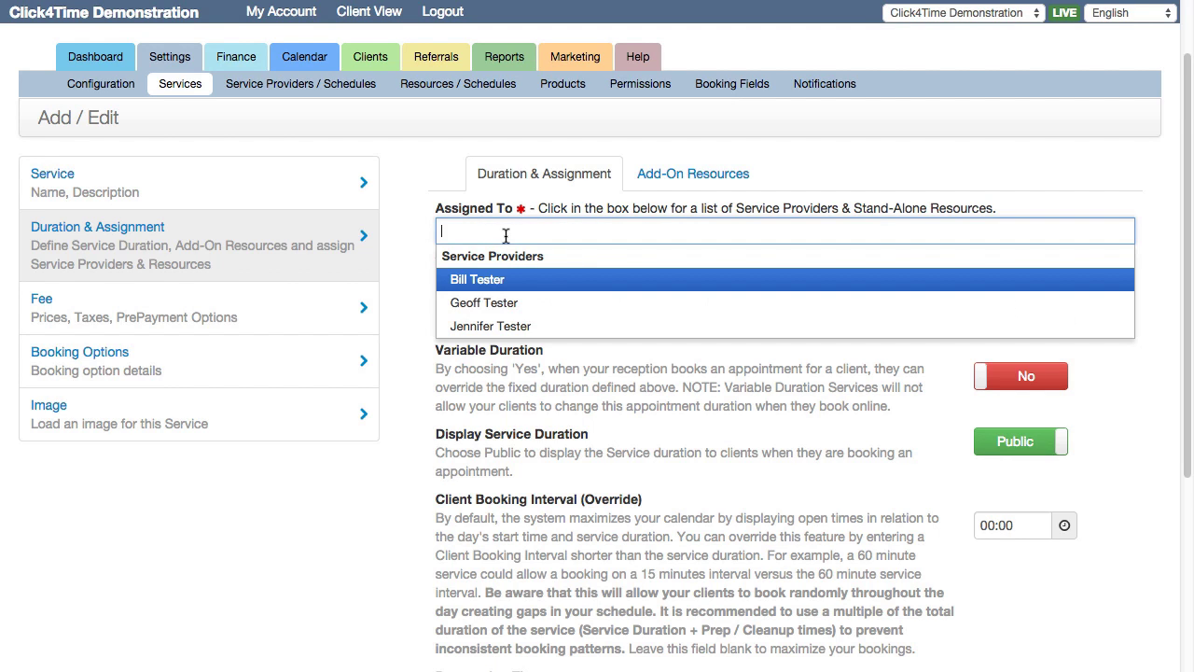
click(494, 279)
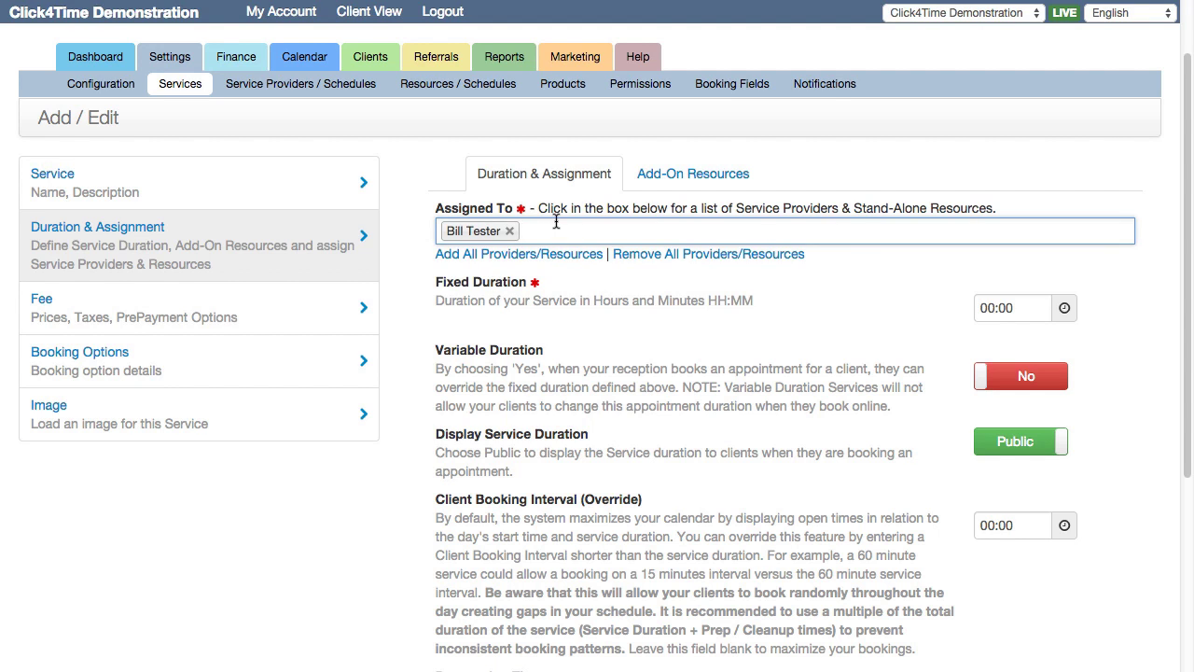
click(556, 225)
click(540, 302)
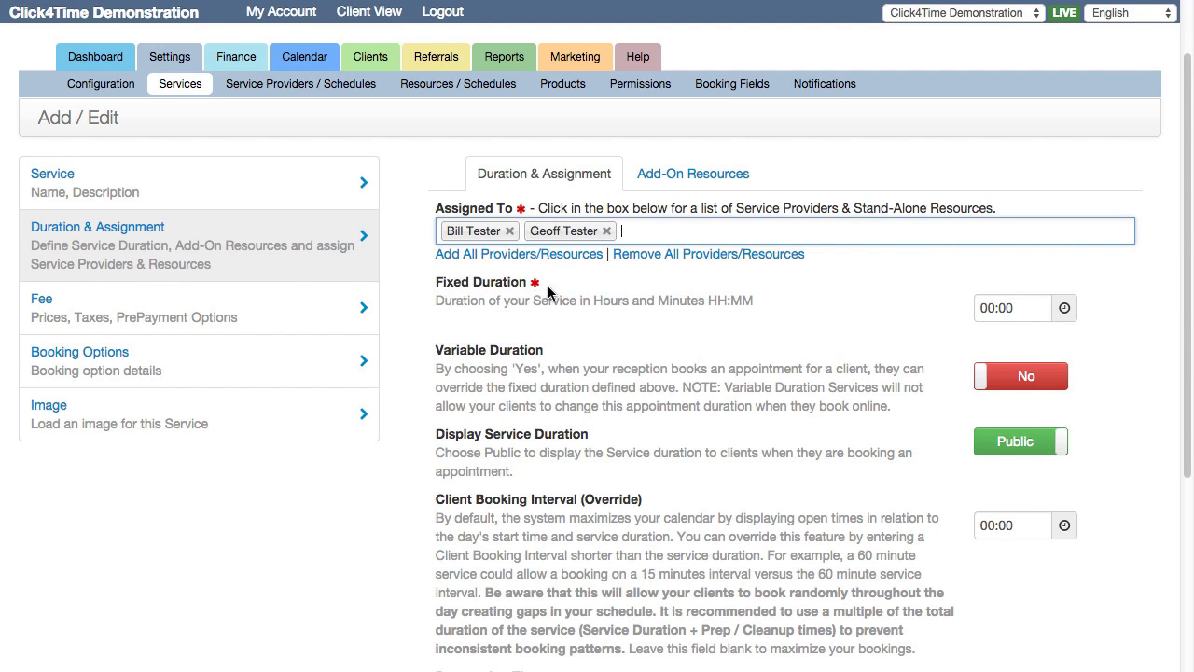
click(626, 231)
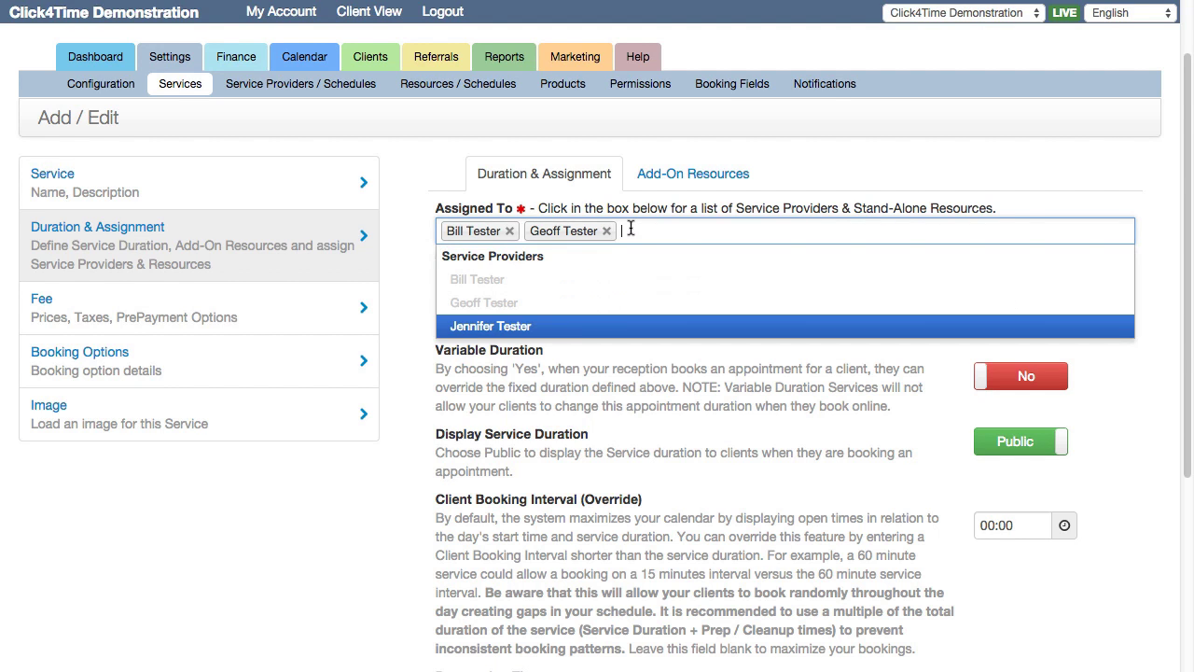
click(560, 326)
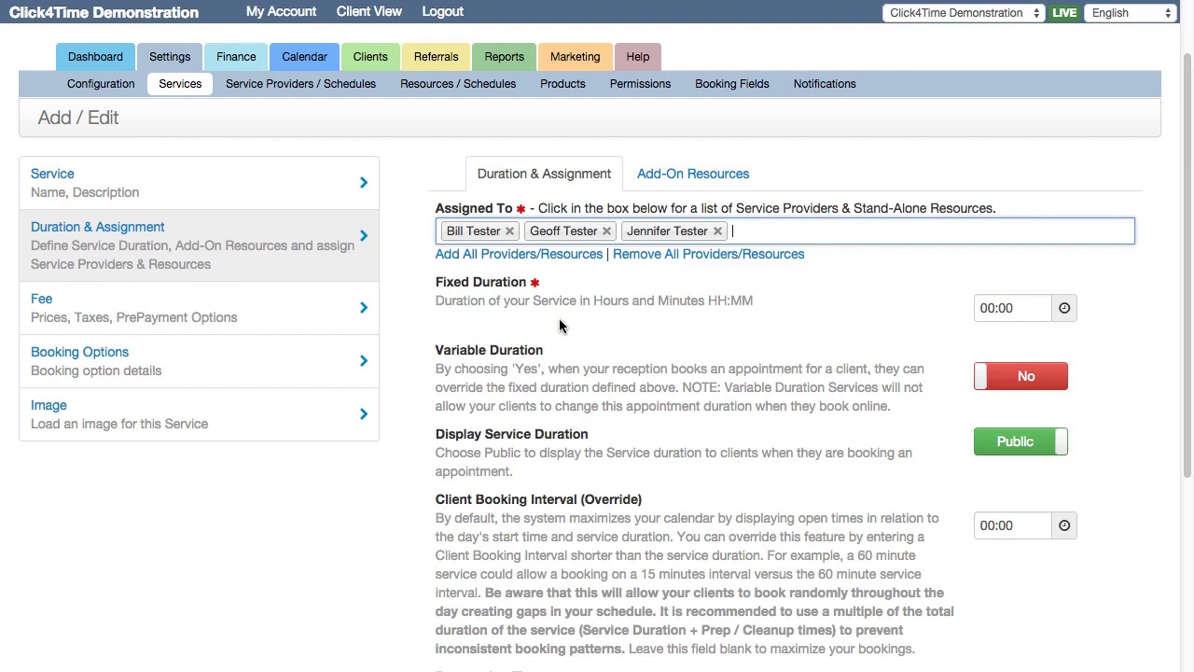
Step: Remove the assigned service providers and reassign all providers and resources at once
click(718, 231)
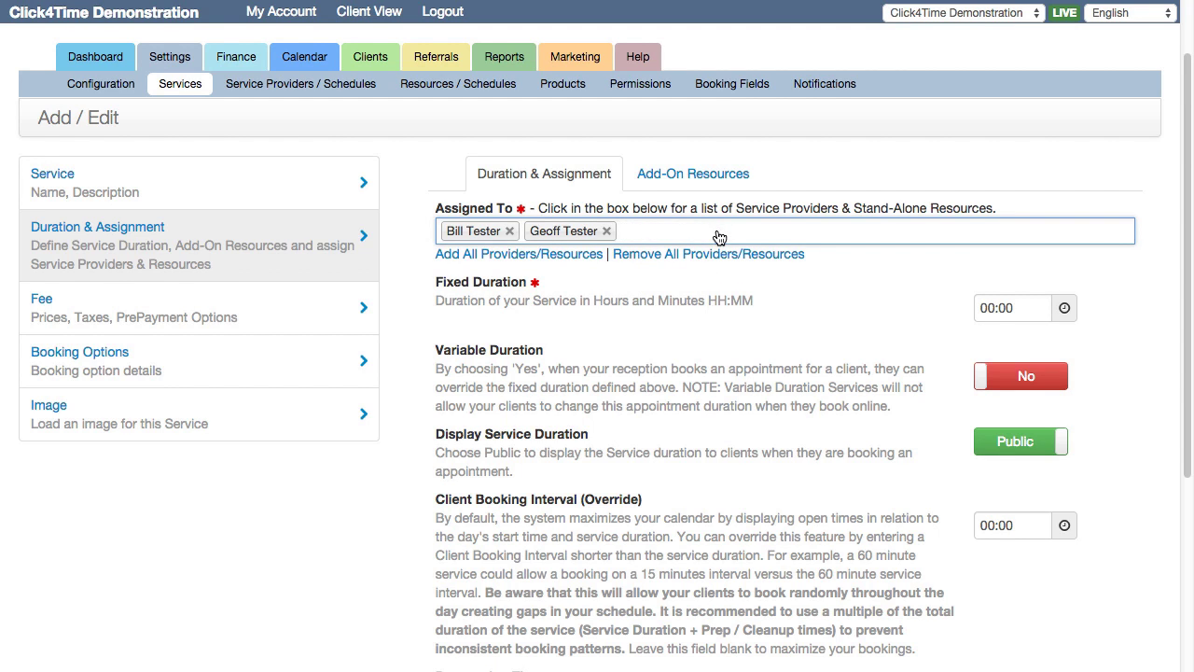
click(618, 254)
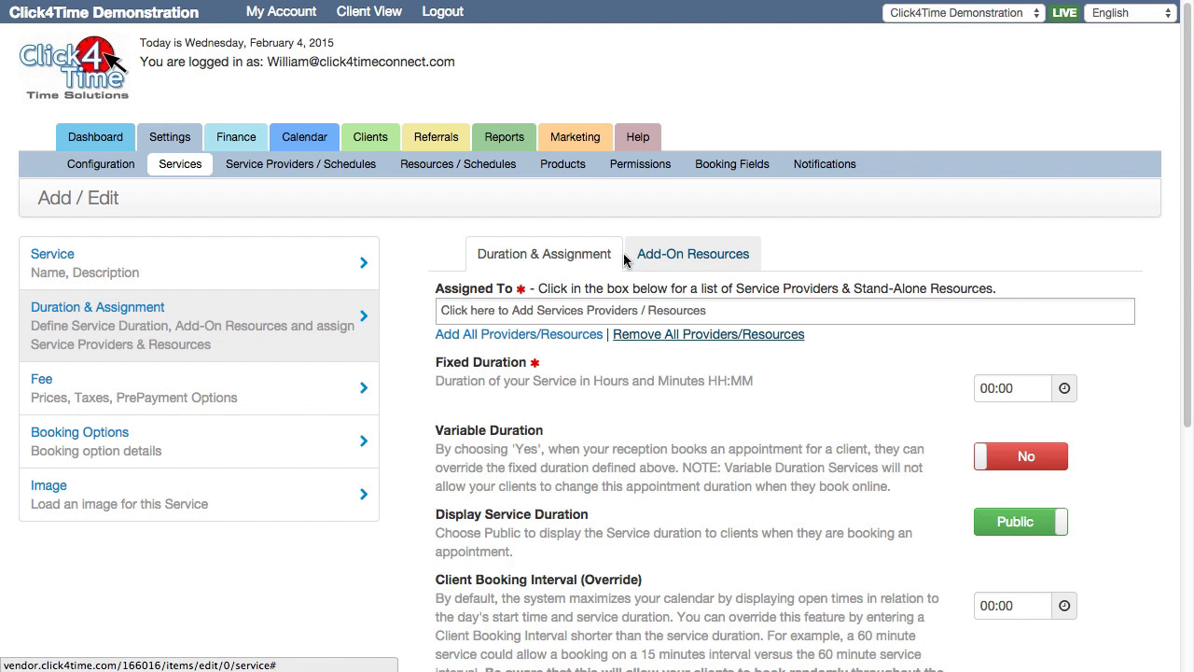
click(550, 338)
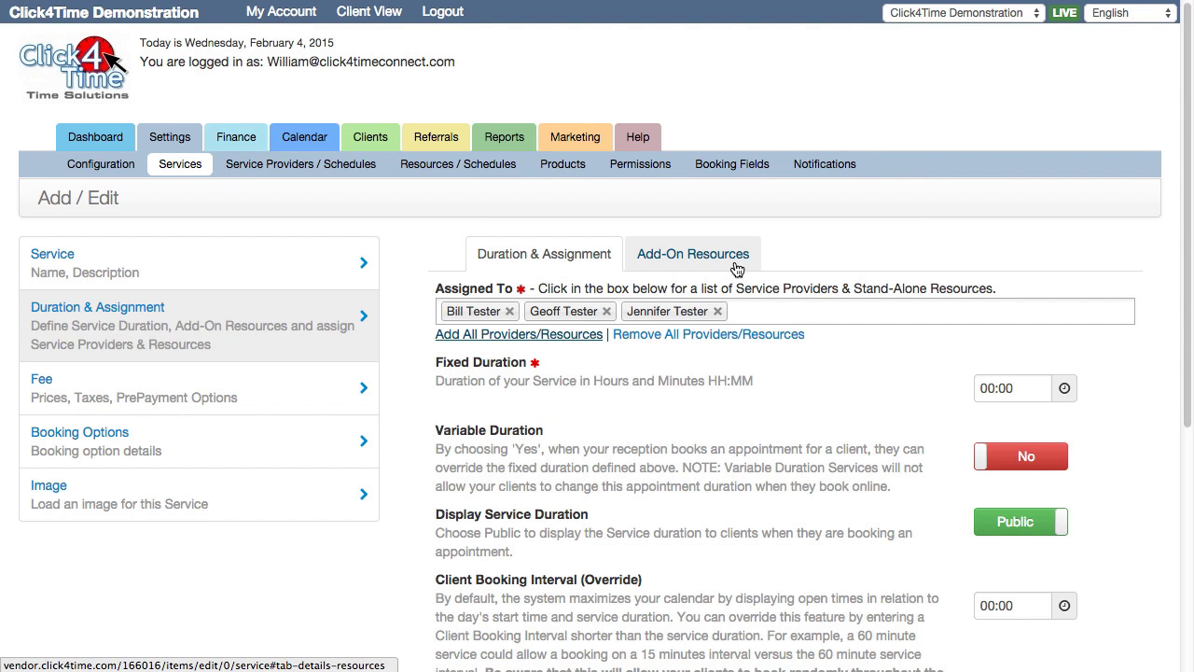
Step: Set the service's Fixed Duration to 01:00
click(1065, 391)
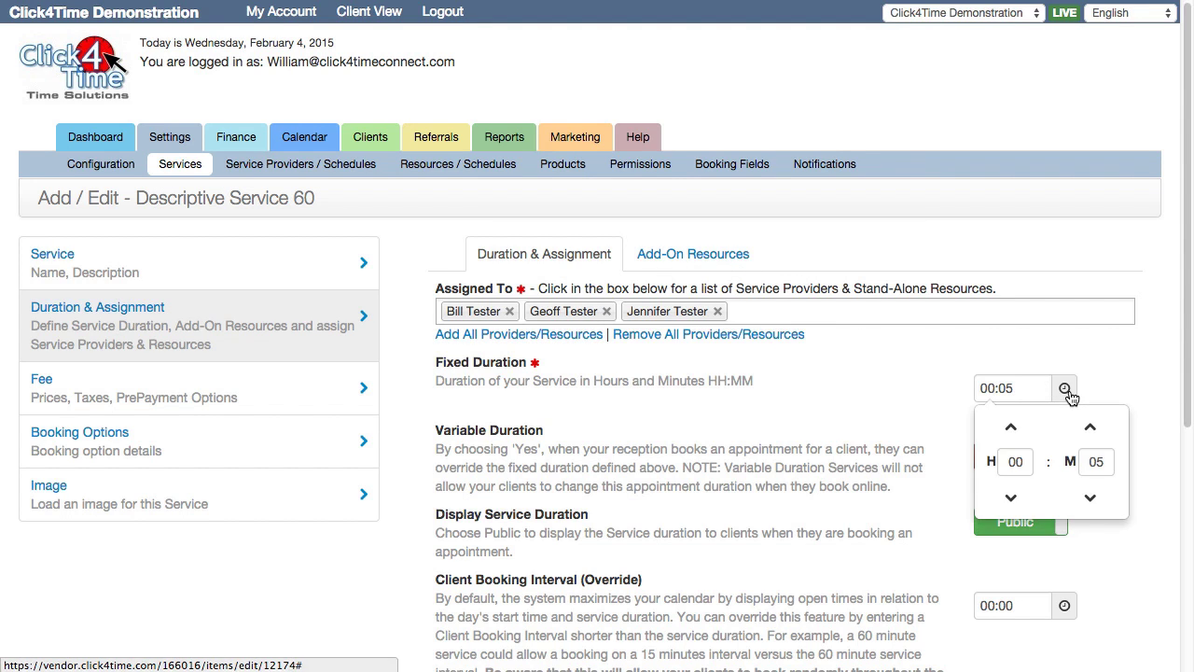
click(1088, 495)
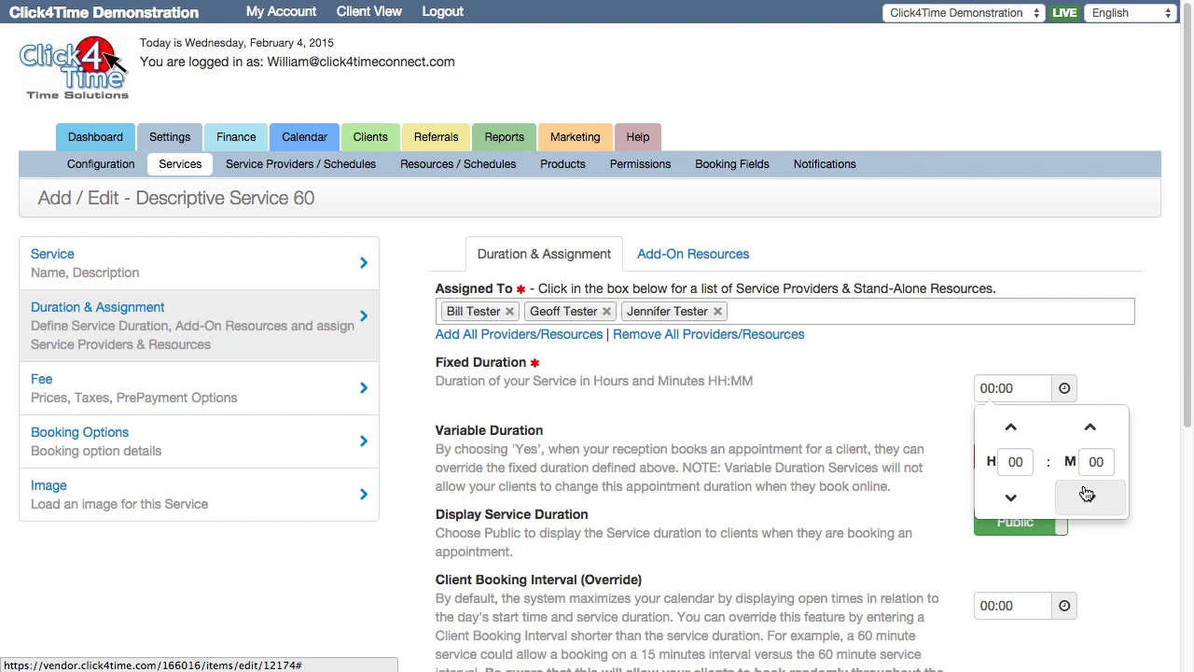
click(1010, 427)
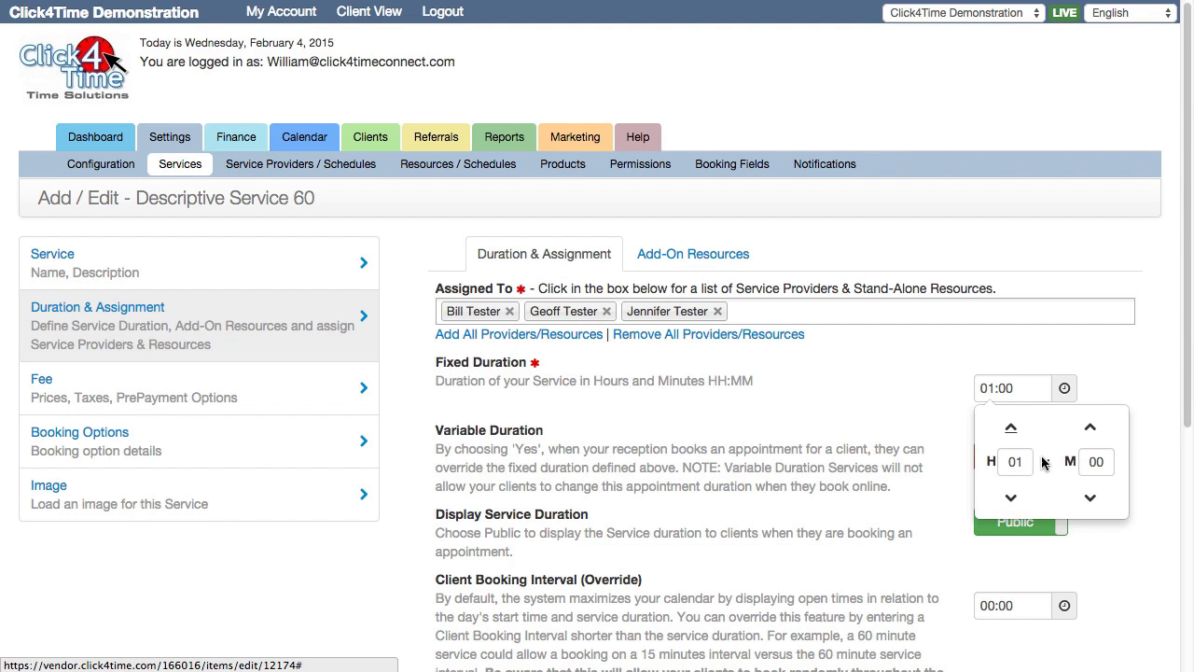
click(1112, 379)
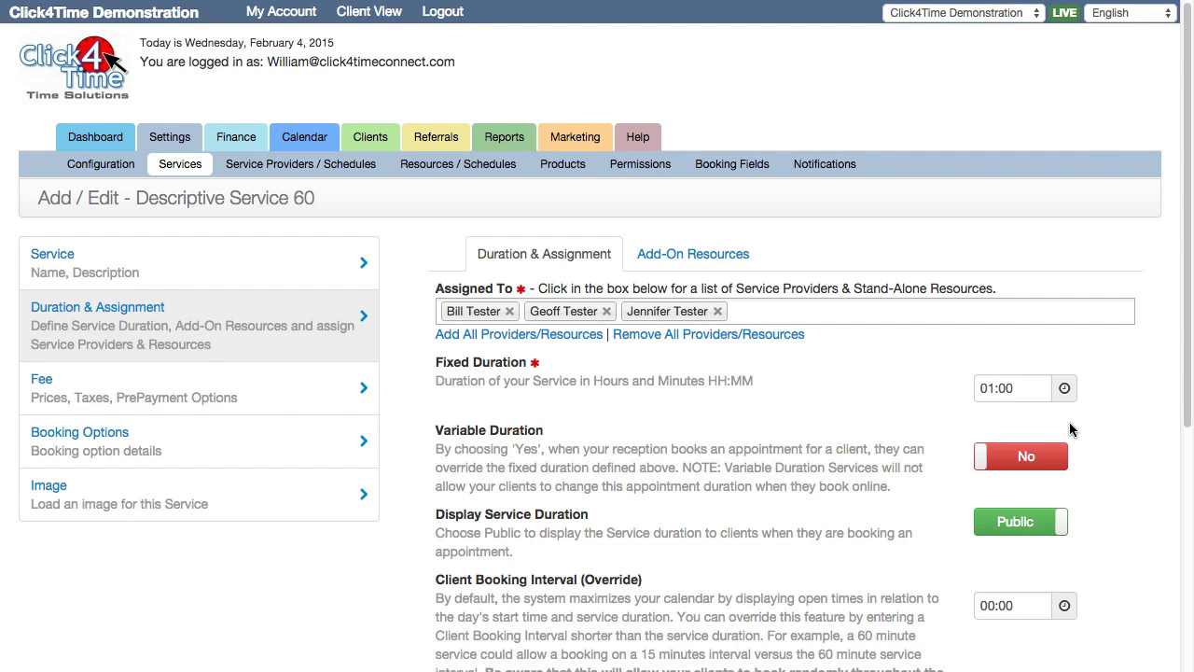
Step: Switch Variable Duration to Yes and back to No, and toggle Display Service Duration off and back to Public
scroll(1069, 429, down, 1)
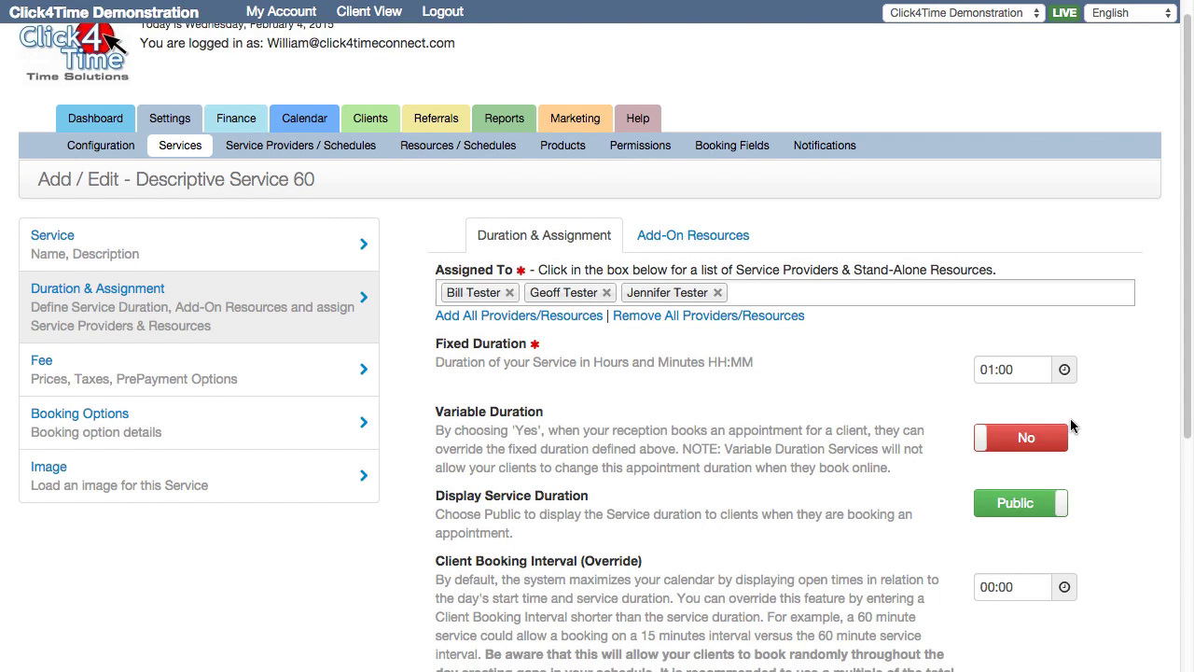
scroll(1071, 414, down, 2)
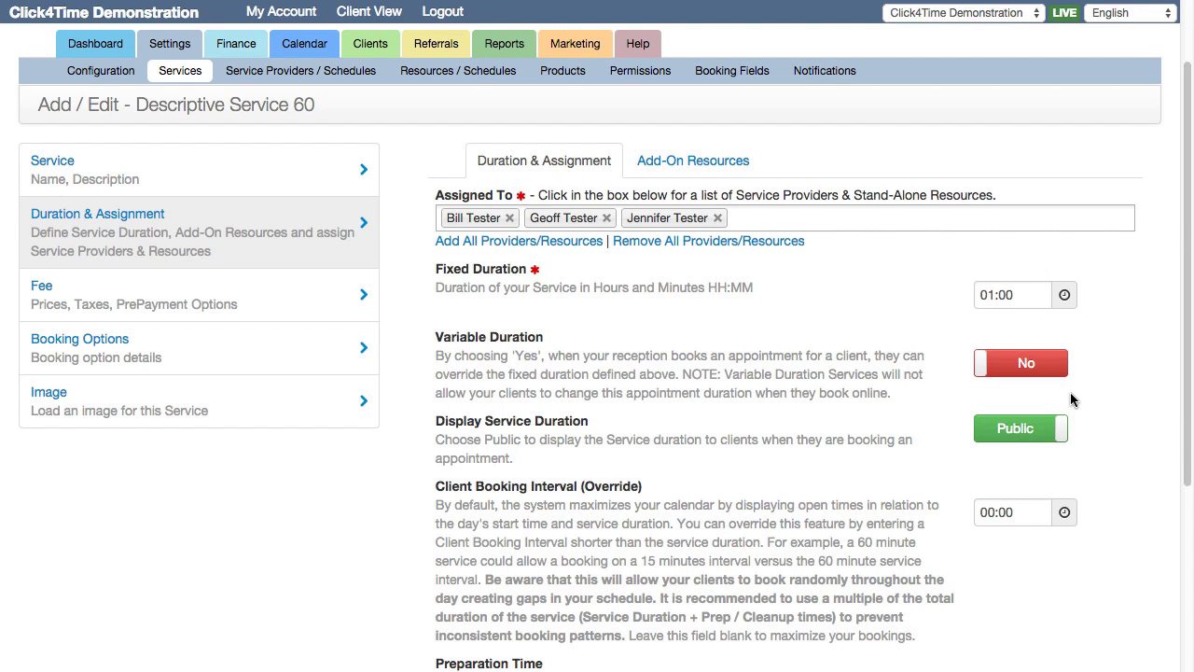
click(1024, 369)
click(1024, 370)
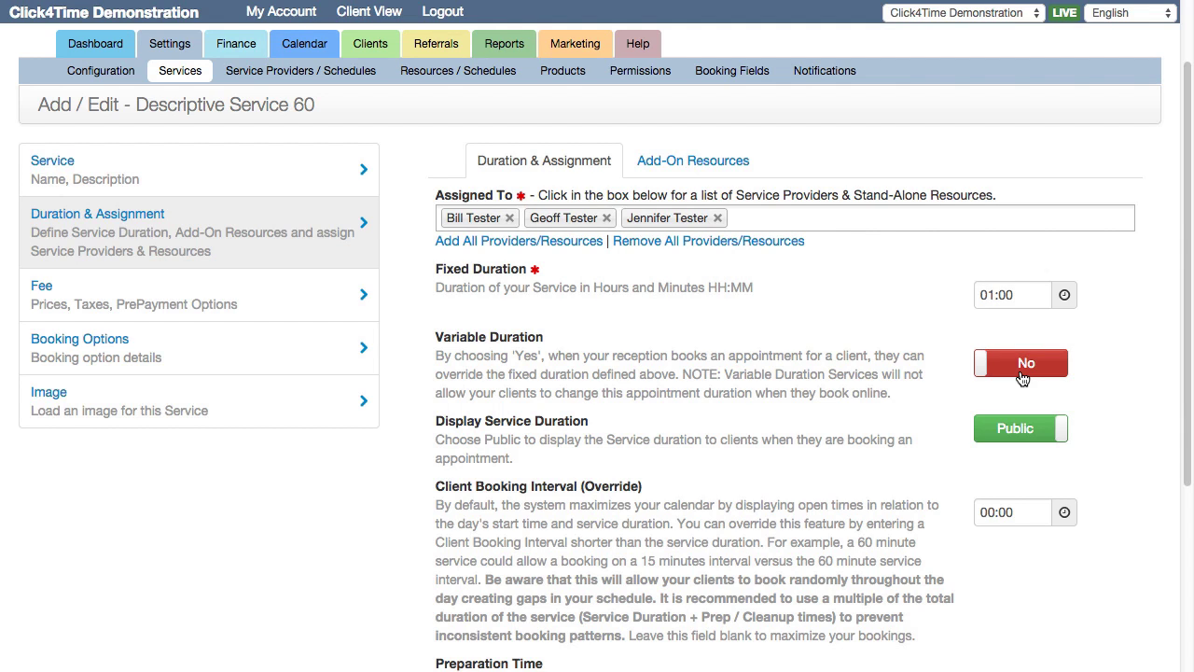
click(1022, 443)
click(1022, 443)
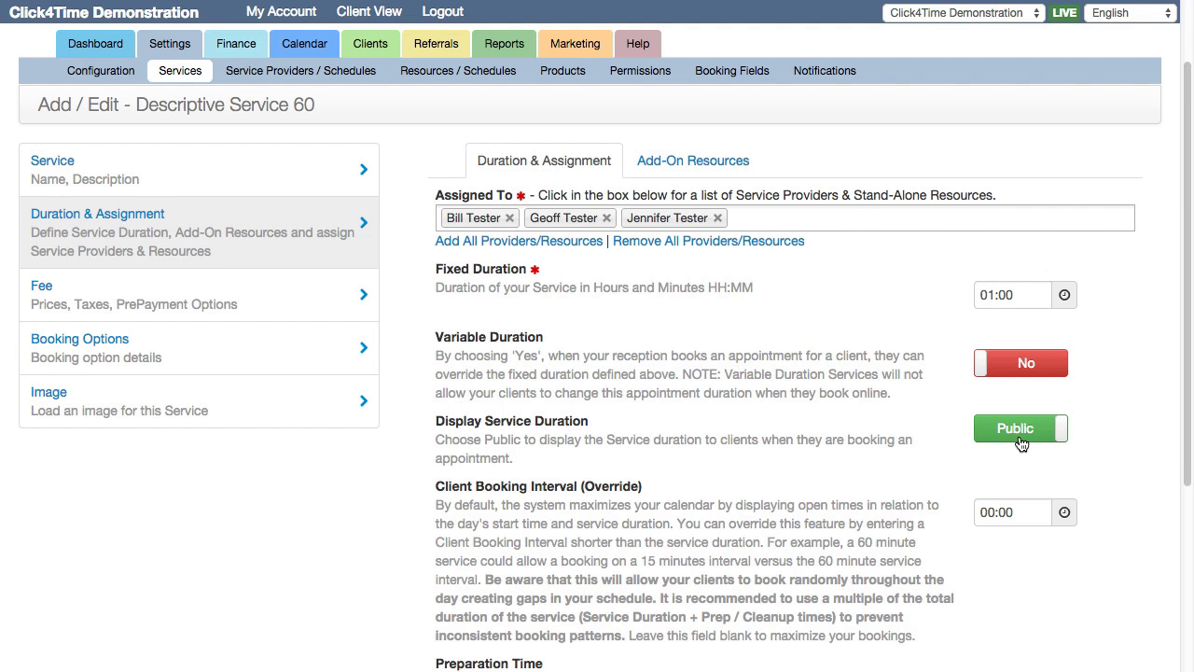
Step: Set the Client Booking Interval (Override) to 01:00
scroll(1015, 457, down, 2)
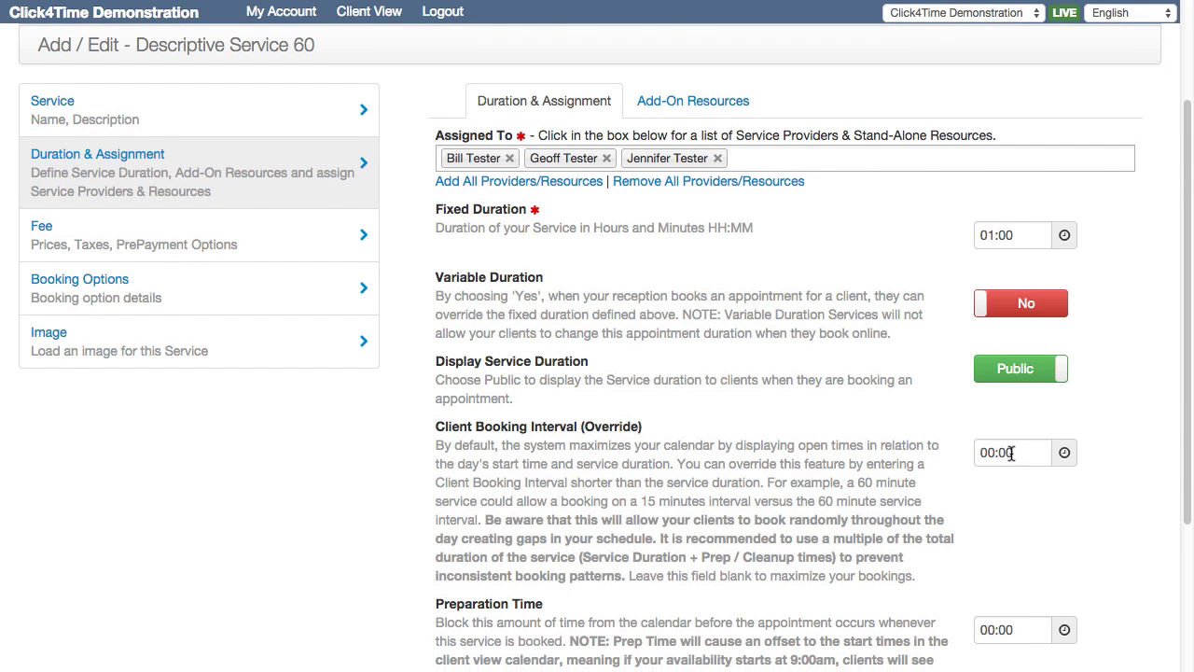
click(1064, 447)
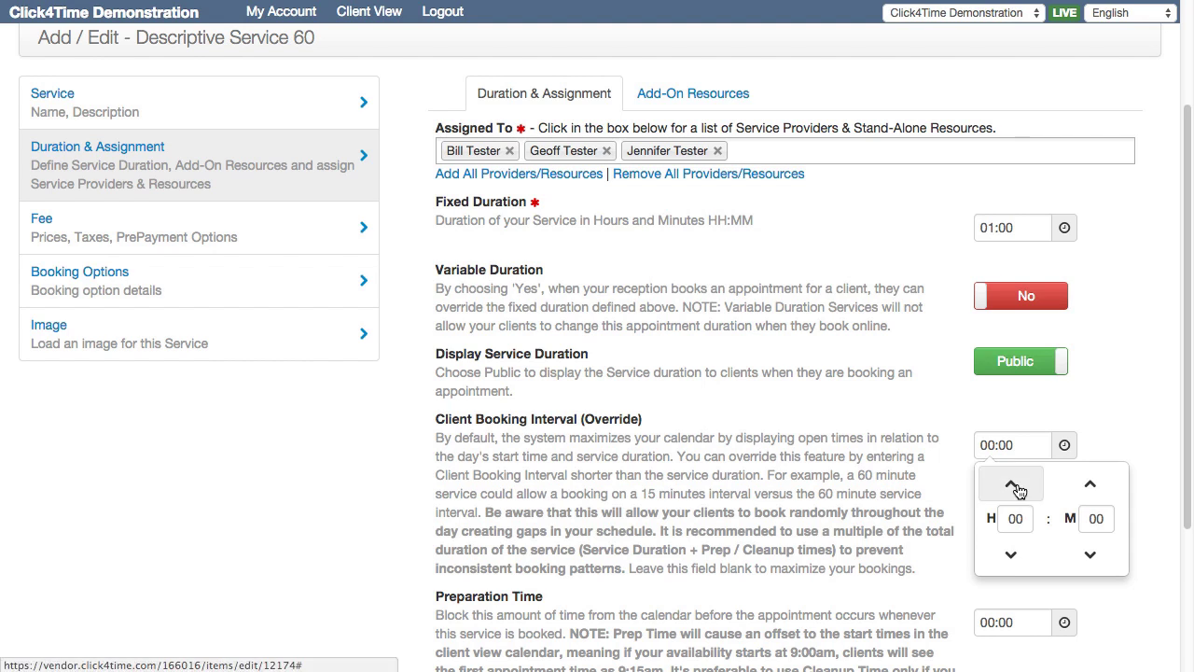
click(1093, 486)
click(1094, 485)
click(1094, 485)
click(1093, 485)
click(1093, 485)
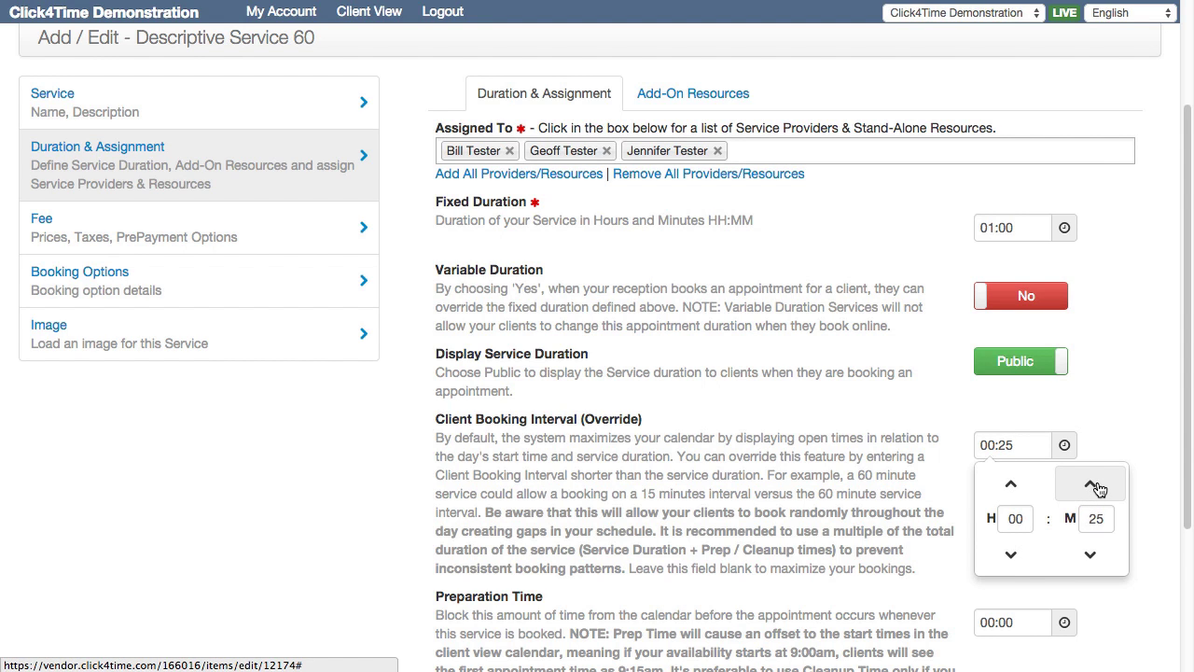
click(1094, 486)
click(1093, 485)
click(1094, 486)
click(1094, 485)
click(1094, 485)
click(1094, 485)
click(1093, 485)
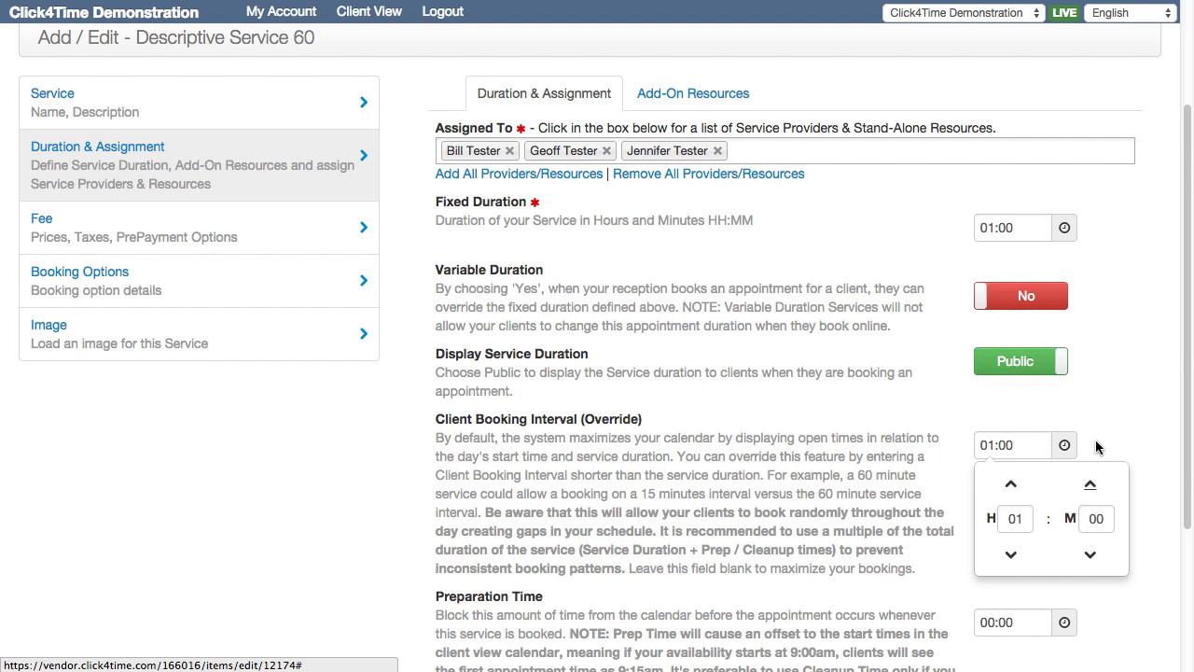
click(1098, 447)
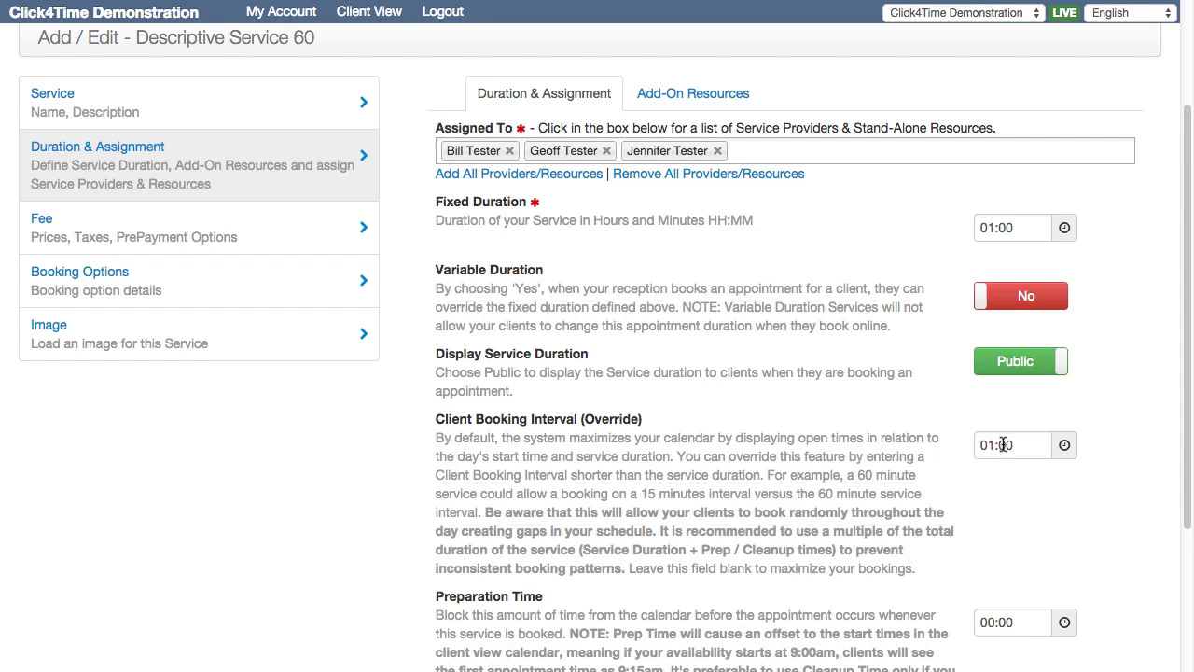
Step: Reset the Client Booking Interval (Override) to 00:00
click(1064, 453)
click(1013, 554)
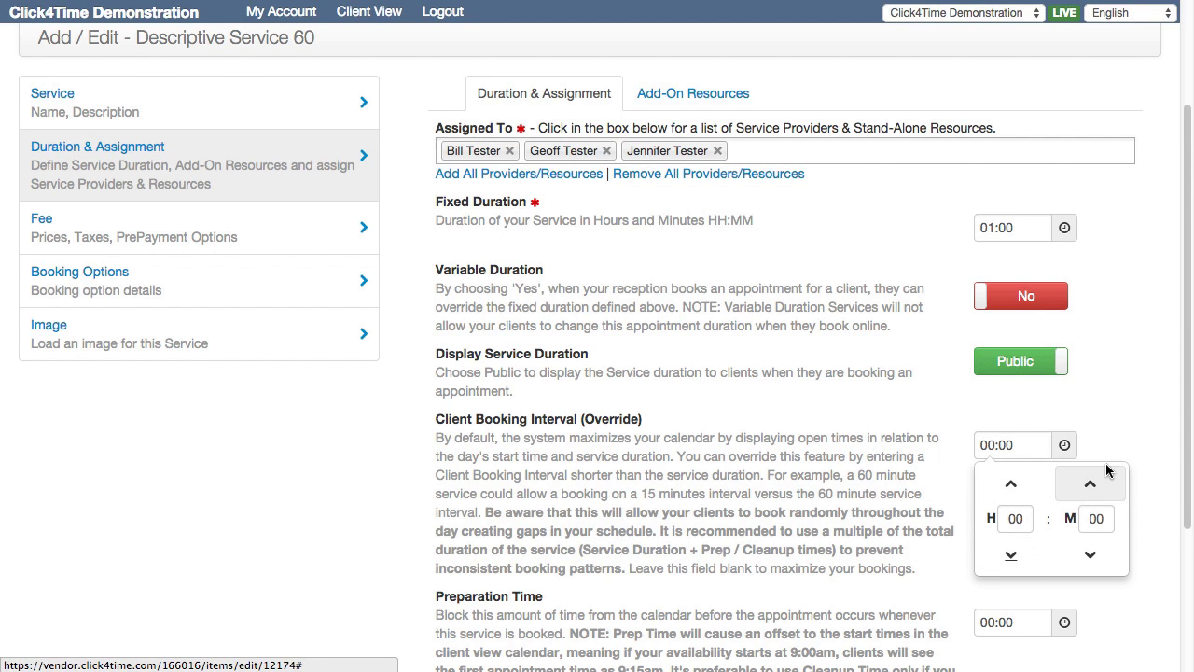
click(1112, 442)
Step: Set the Client Booking Interval (Override) to 00:15
scroll(1111, 440, down, 1)
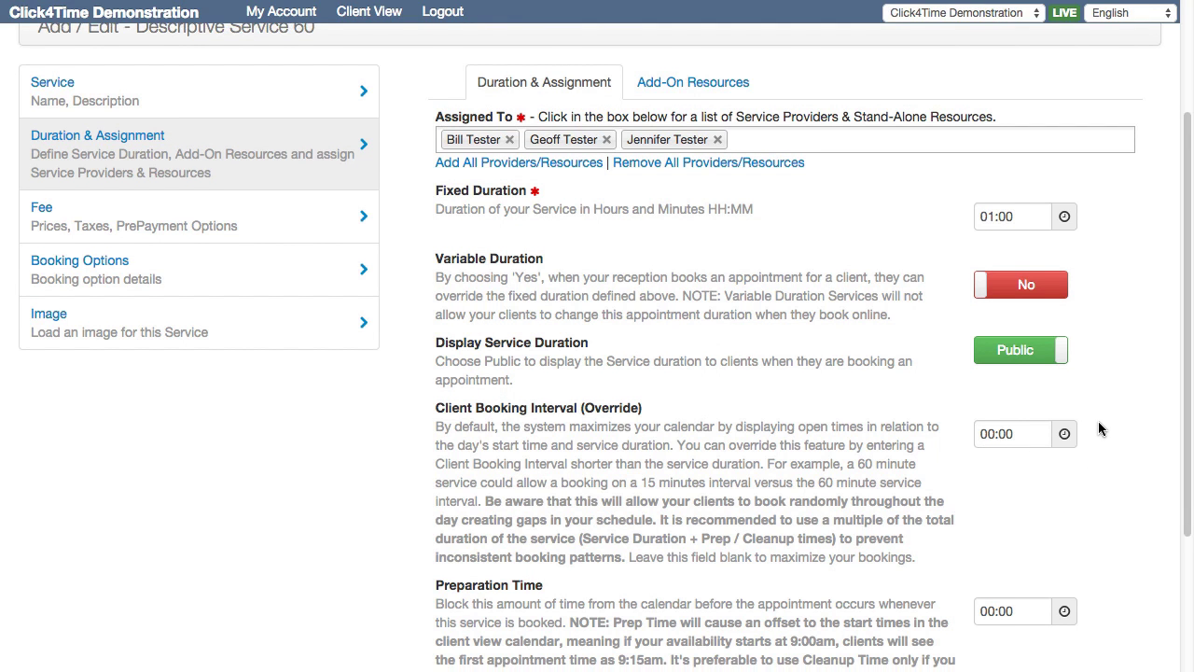
scroll(1097, 418, down, 1)
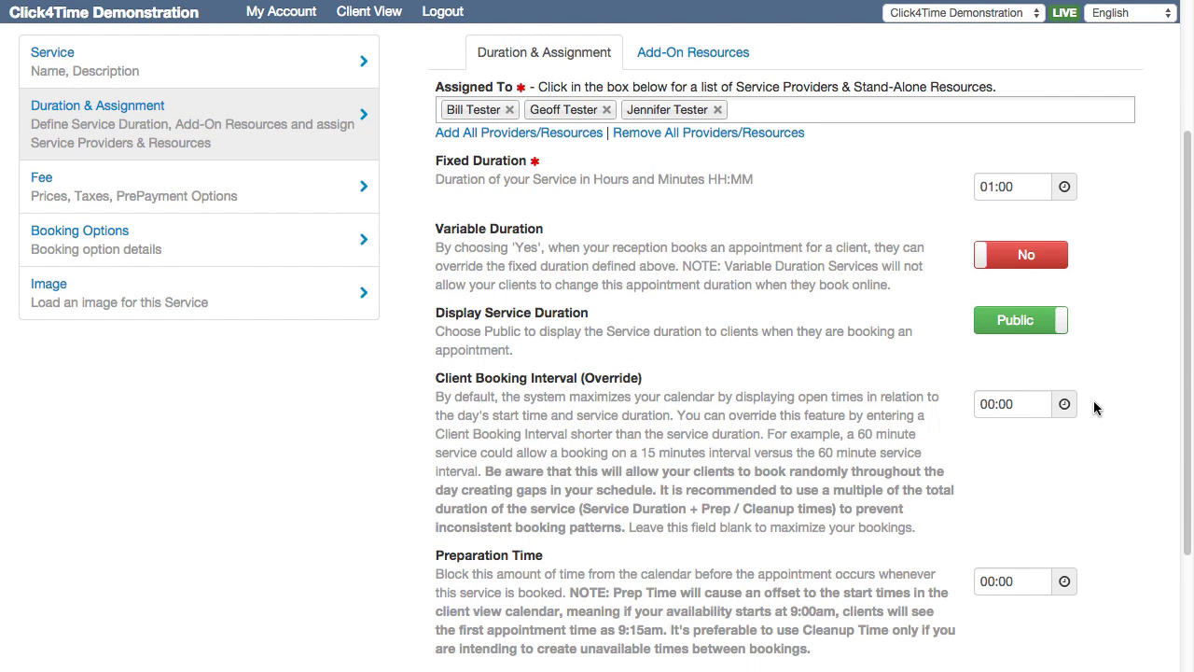
scroll(1094, 408, down, 2)
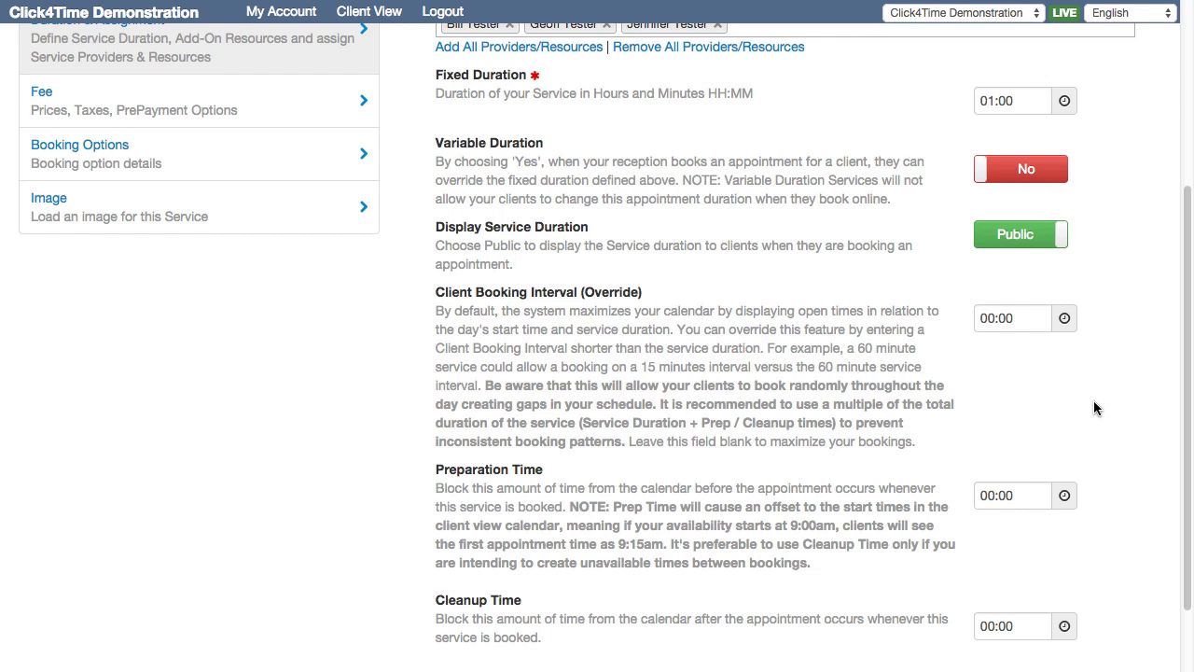
click(1064, 318)
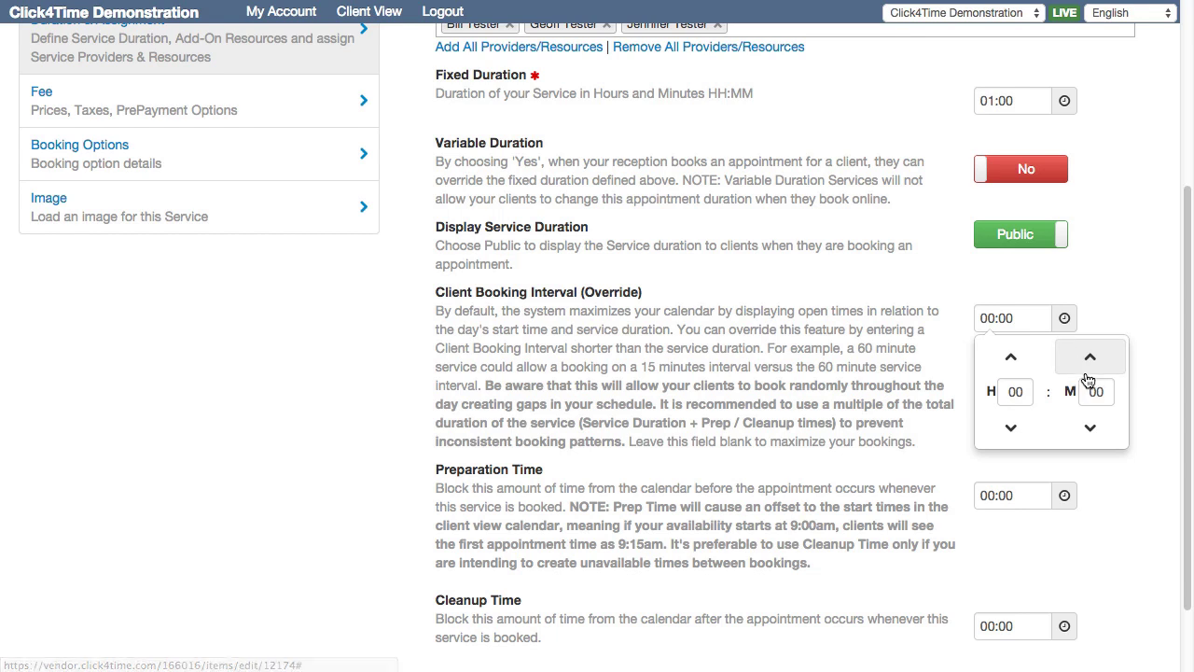
click(1090, 356)
click(1090, 356)
click(1090, 357)
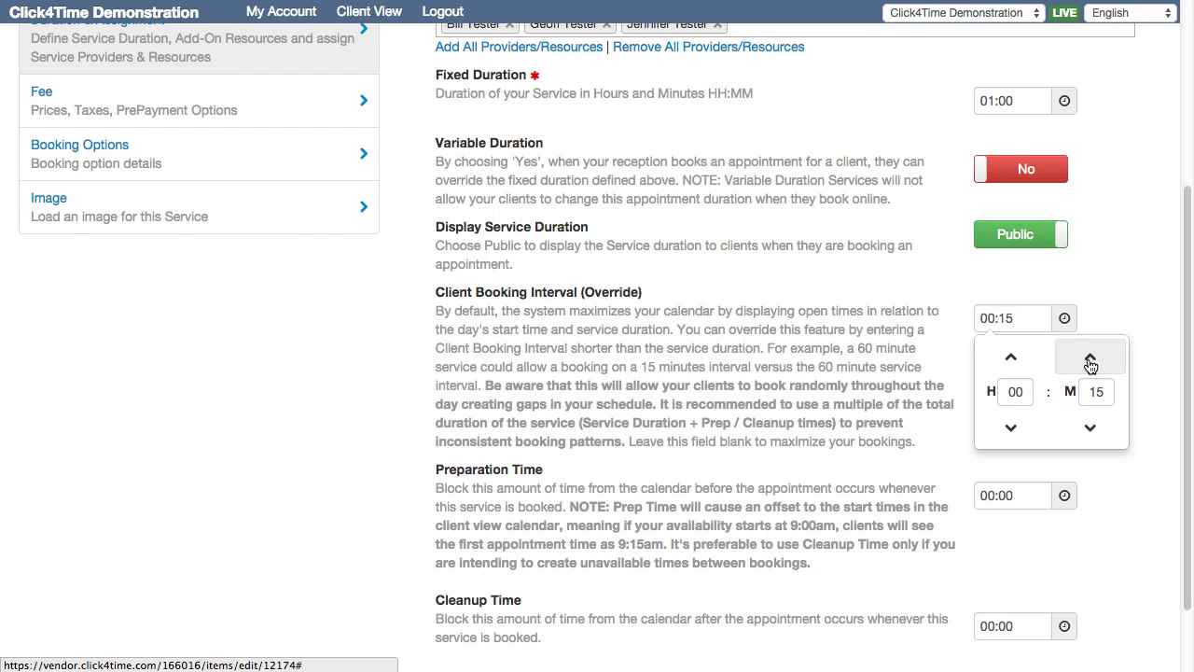
click(1118, 300)
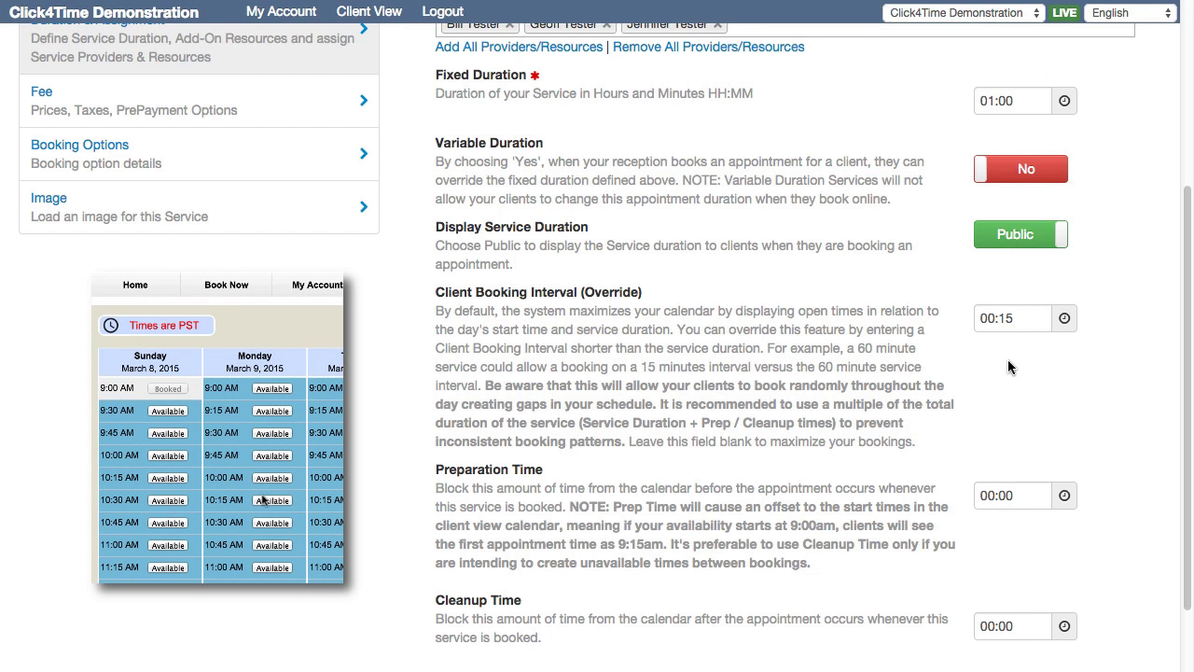
Step: Return the 15-minute Client Booking Interval (Override) to 00:00
click(1065, 319)
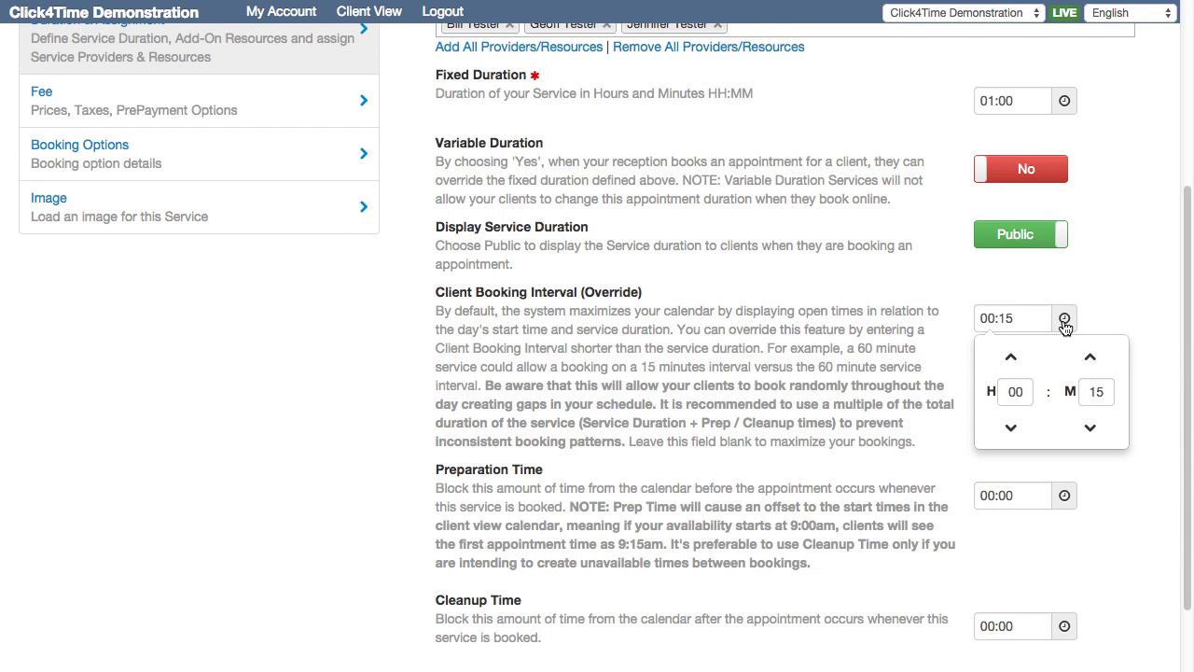
click(1090, 428)
click(1091, 428)
click(1097, 434)
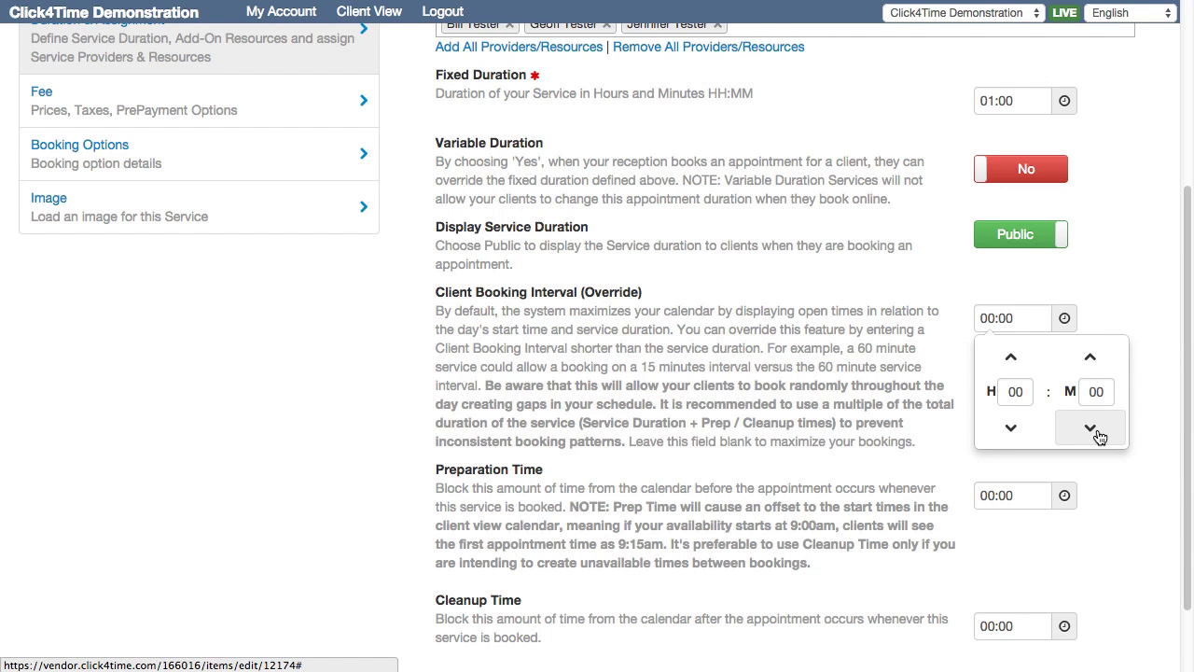
click(1115, 276)
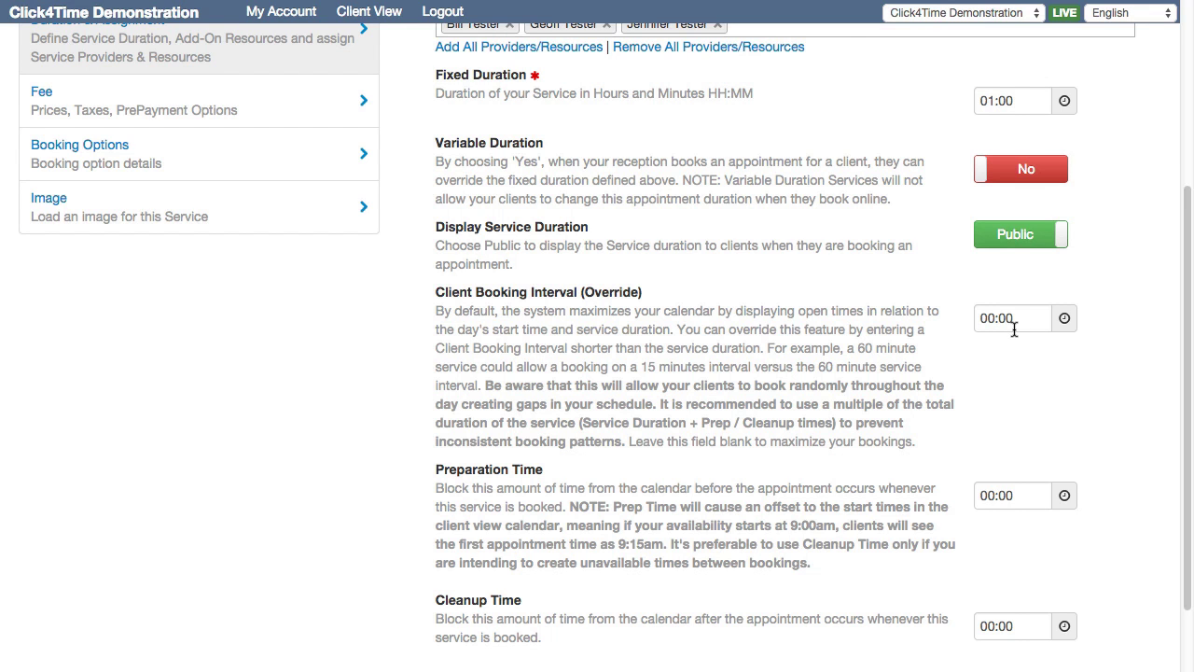
Step: Set the service's Preparation Time to 00:15
scroll(1065, 430, down, 2)
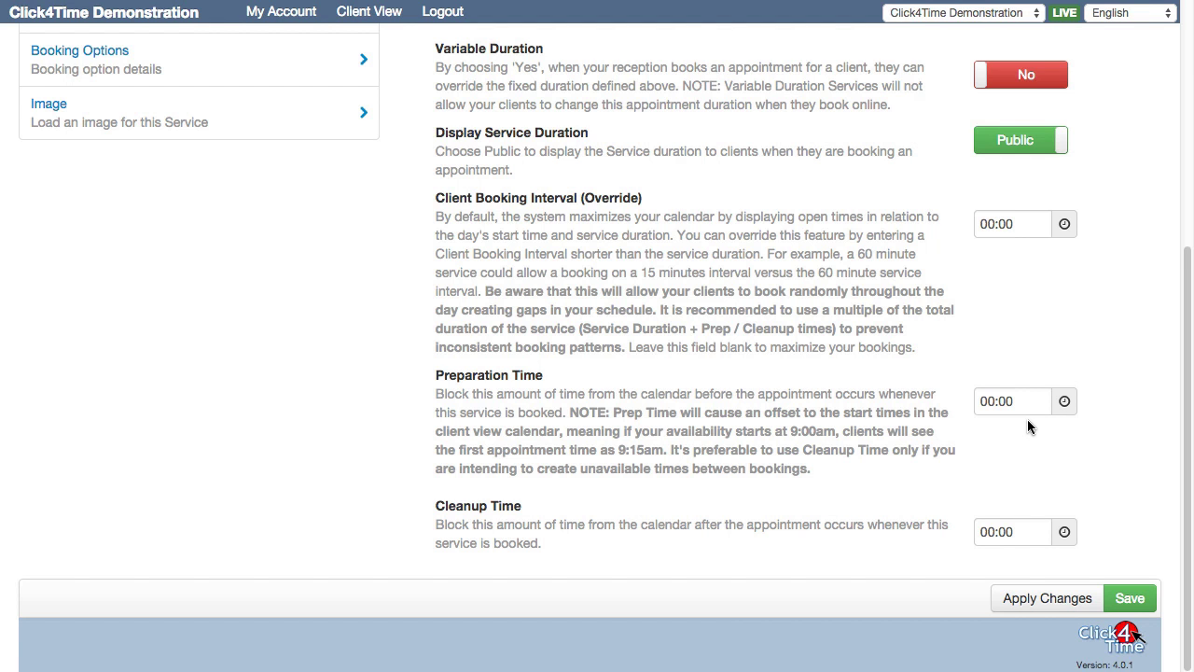
scroll(1028, 420, up, 3)
scroll(1067, 535, down, 3)
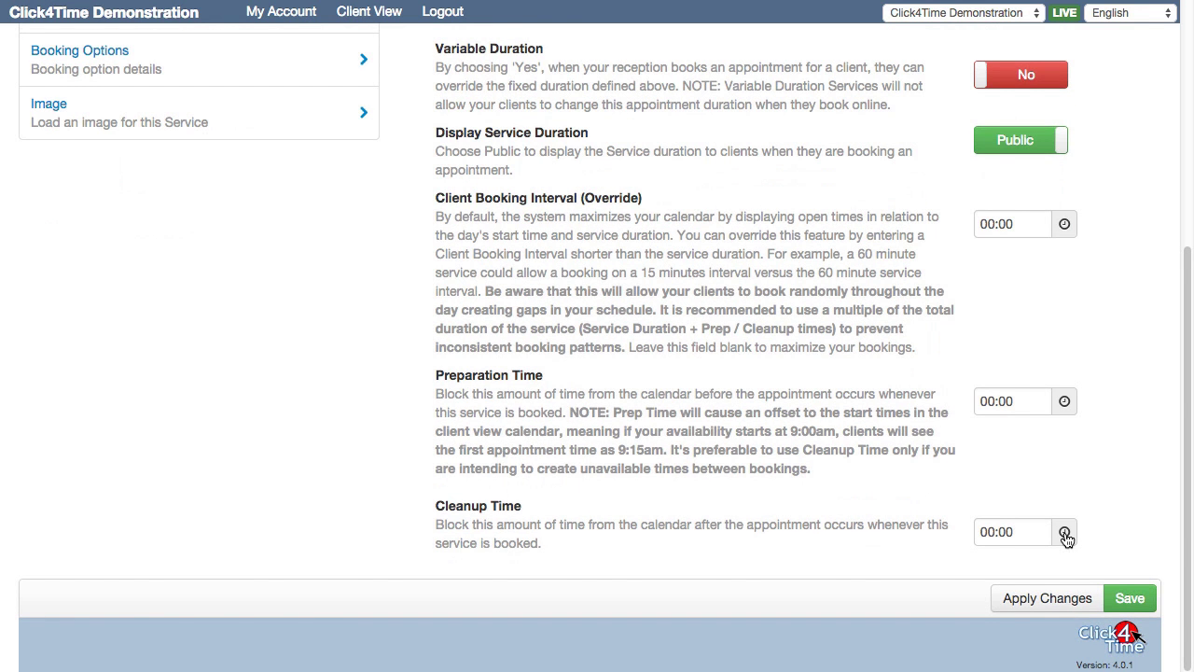
click(1065, 401)
click(1101, 440)
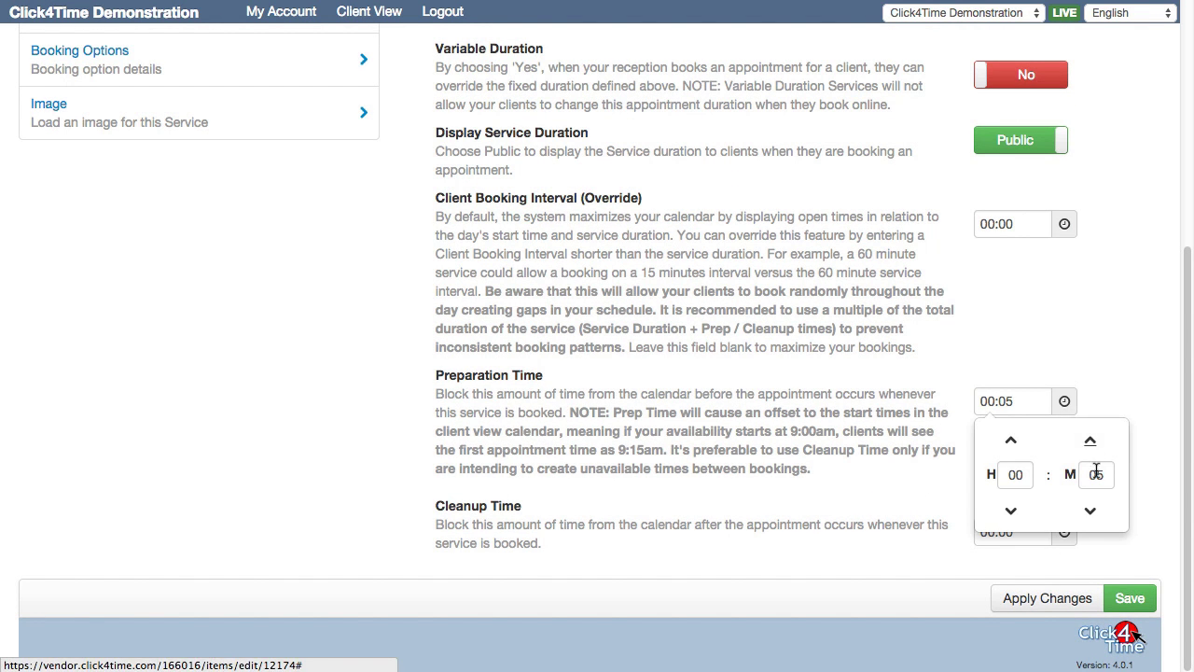
click(1089, 439)
click(1088, 439)
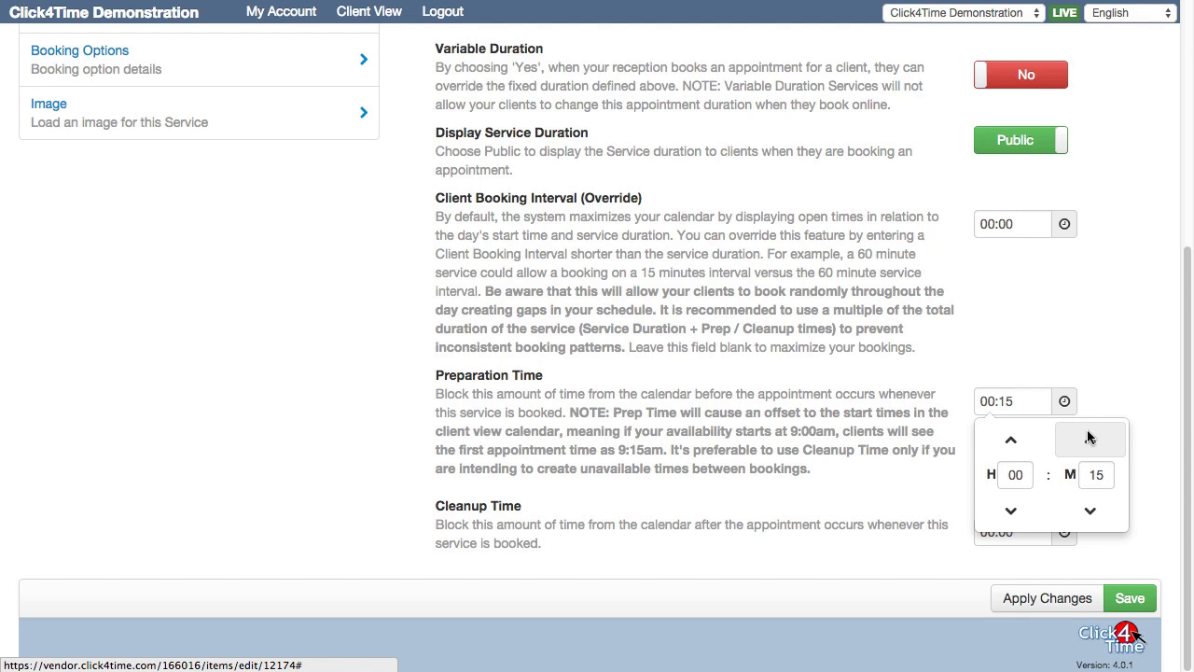
click(1109, 369)
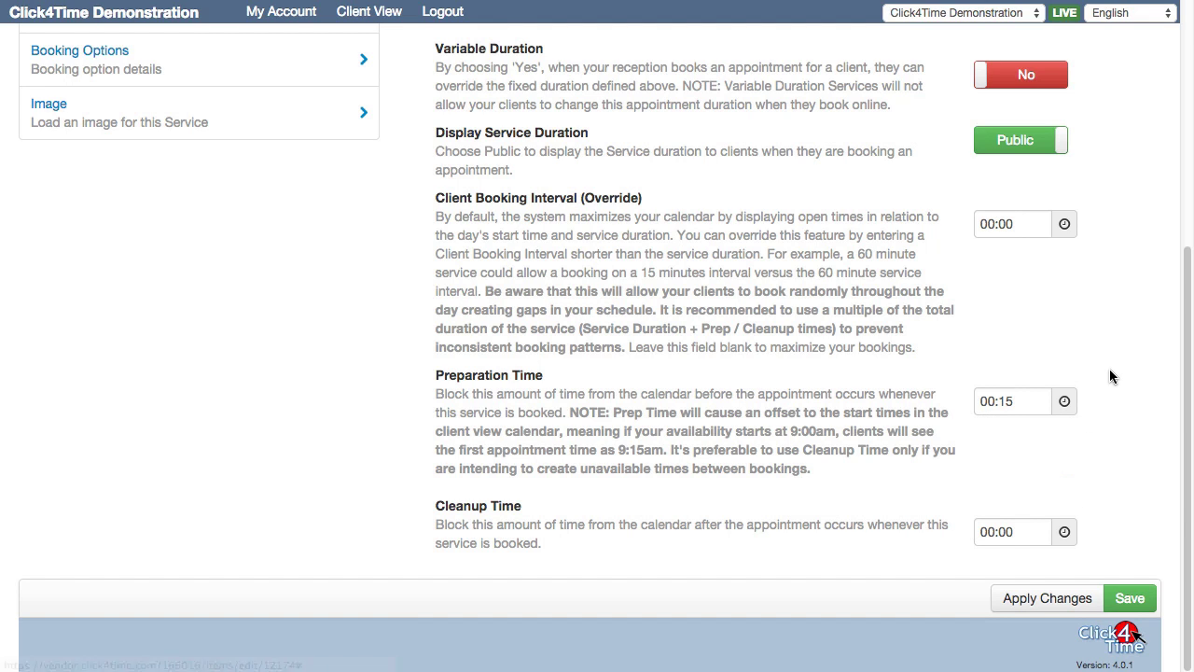
Step: Reset the service's Preparation Time to 00:00
click(1063, 401)
click(1093, 524)
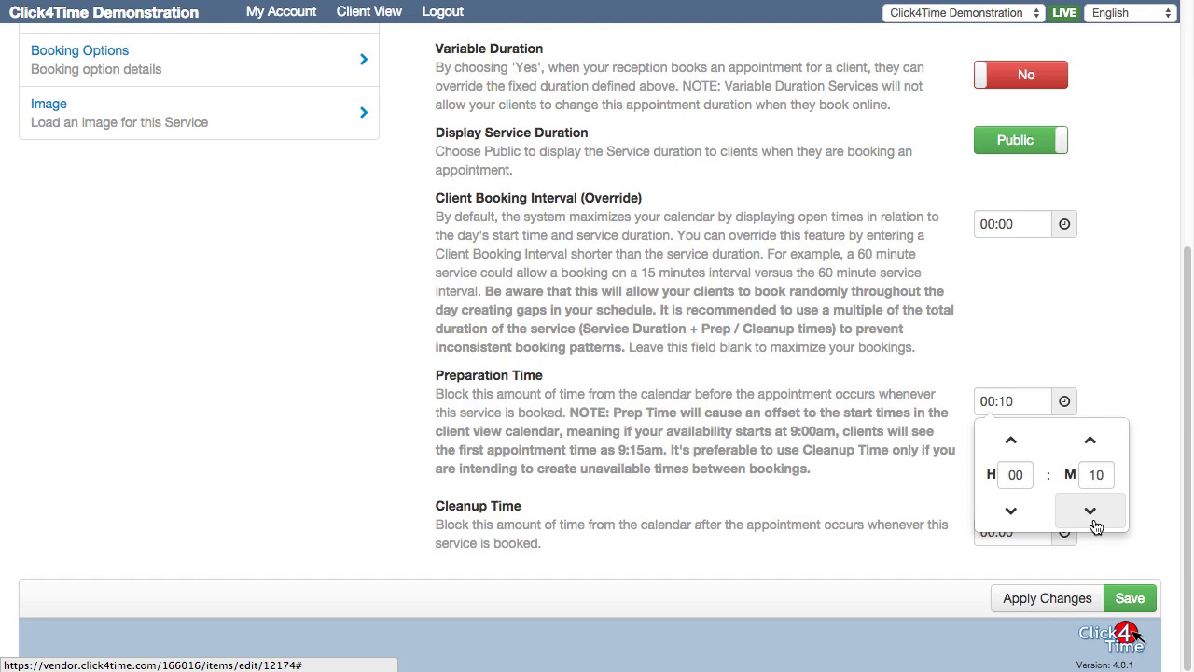
click(1092, 525)
click(1094, 526)
click(1125, 330)
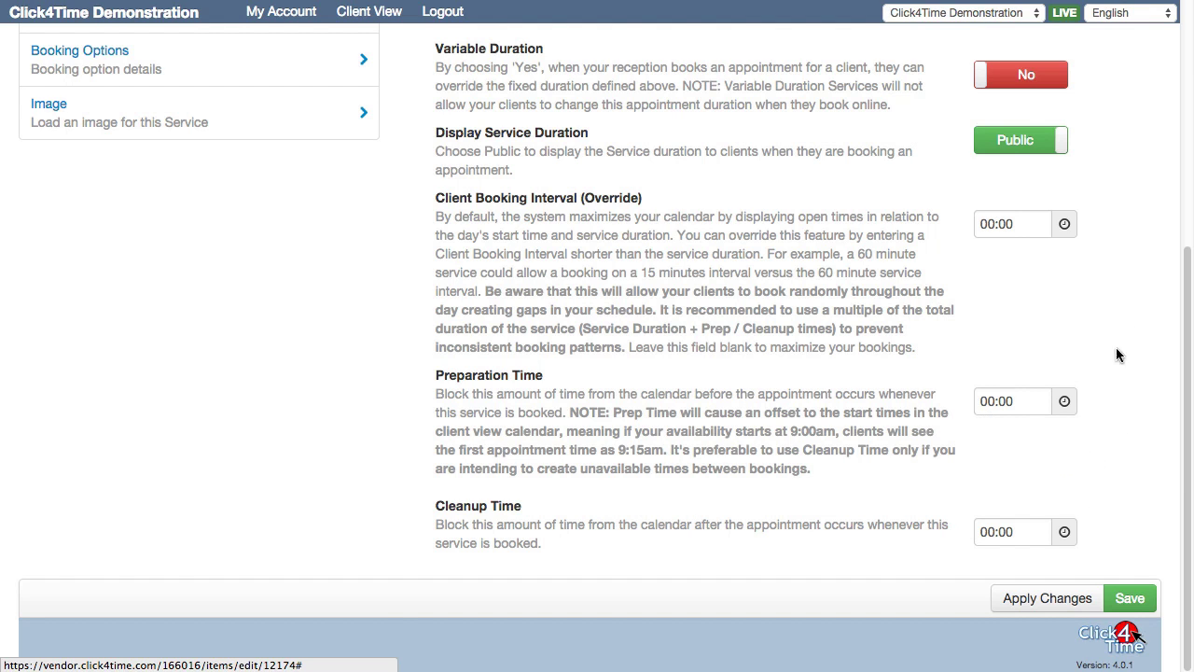
Step: Set the service's Cleanup Time to 00:15
click(1065, 532)
click(1094, 573)
click(1094, 573)
click(1094, 573)
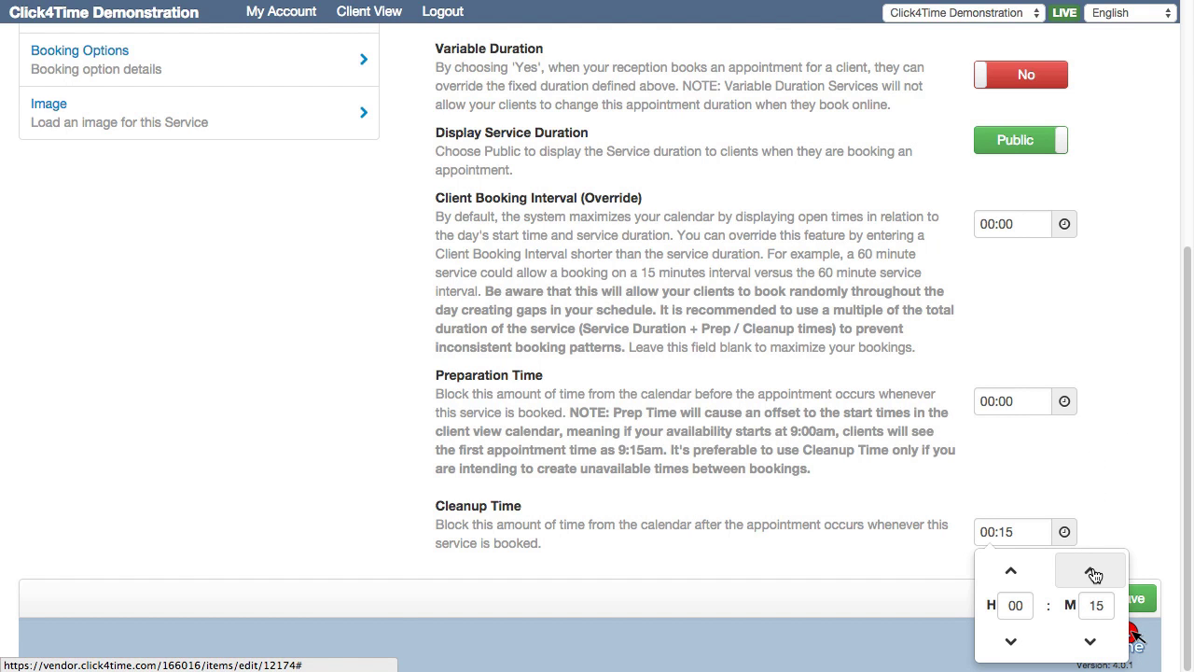
click(1097, 513)
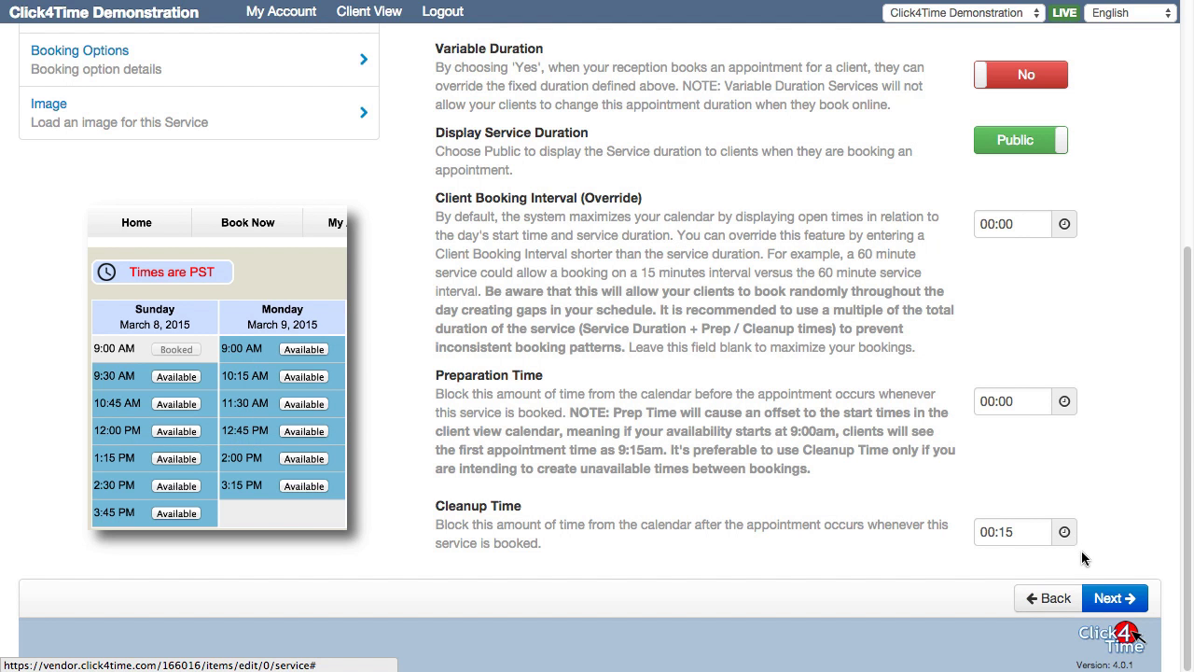
Step: Continue to the Fee section and set the current fee to $60.00 with its visibility switched to Private
click(1107, 602)
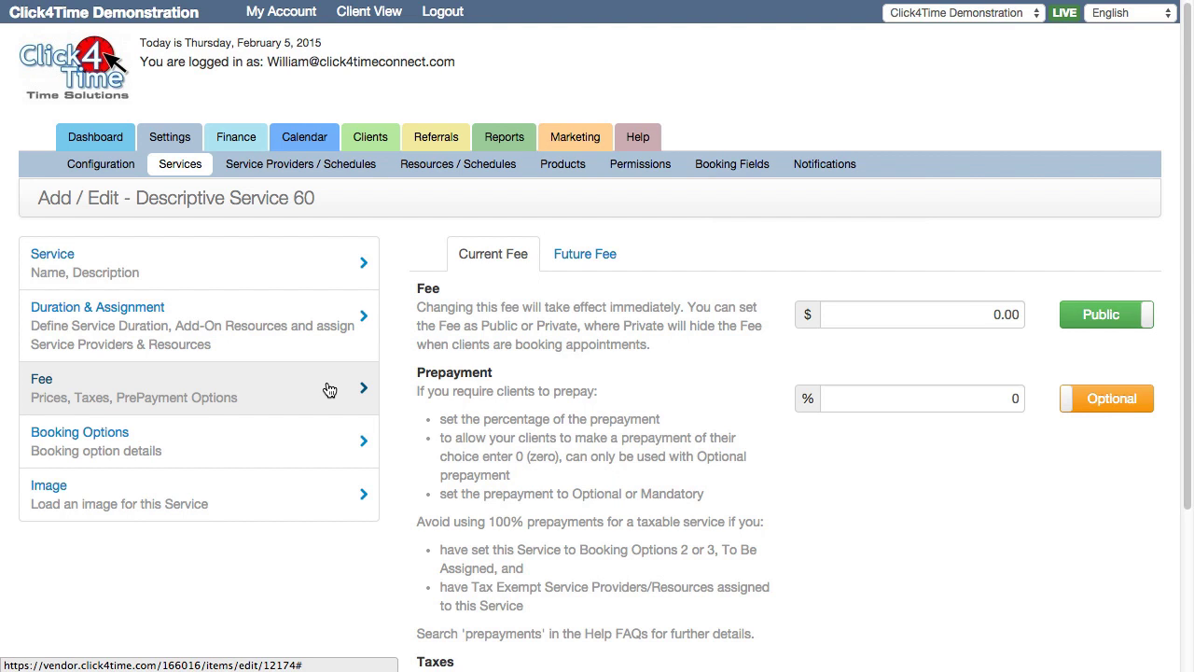
click(979, 315)
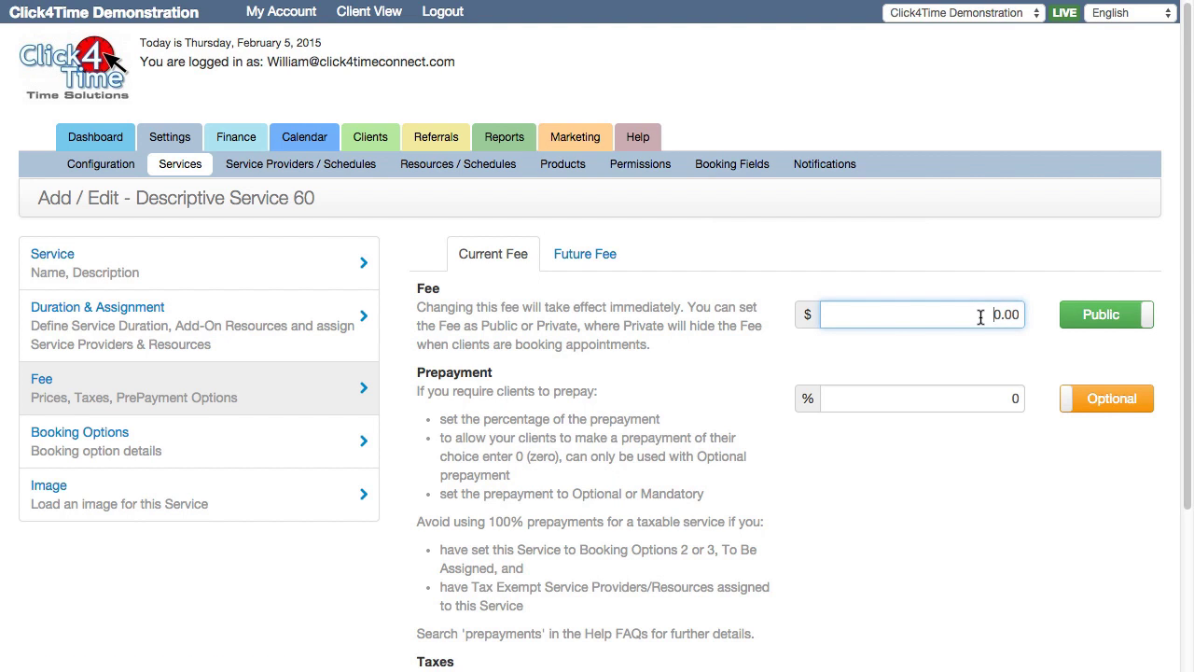
text(6)
click(1141, 314)
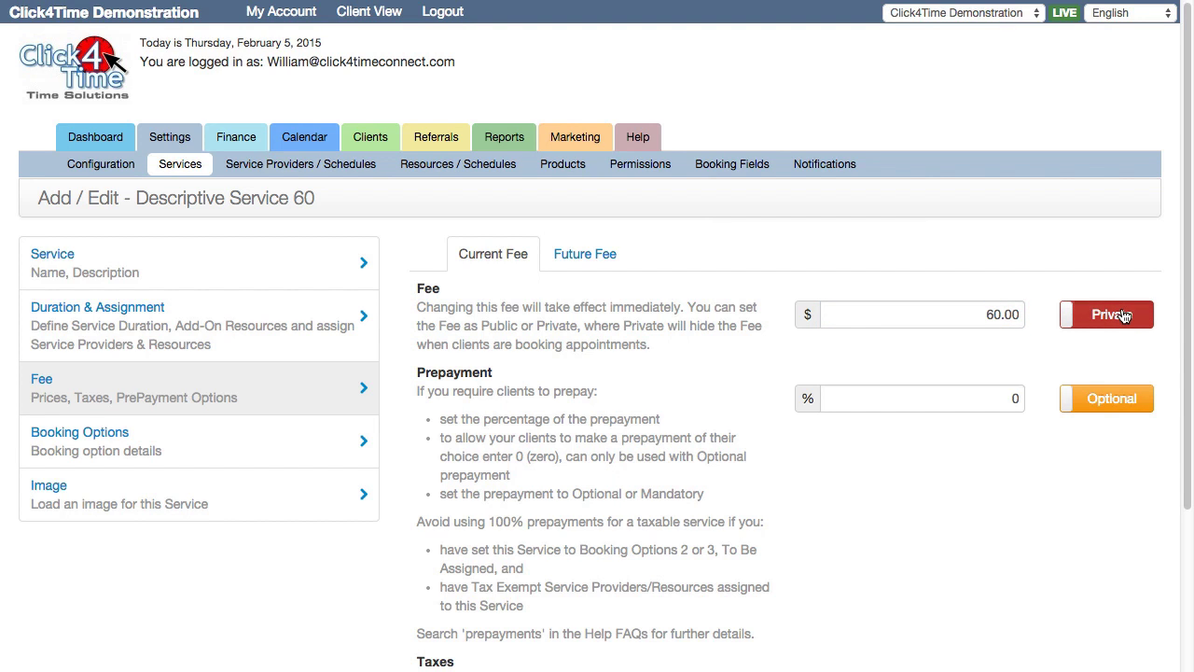
Step: Switch the current fee's visibility to Public and set the prepayment to 50%, marked Mandatory
click(1124, 317)
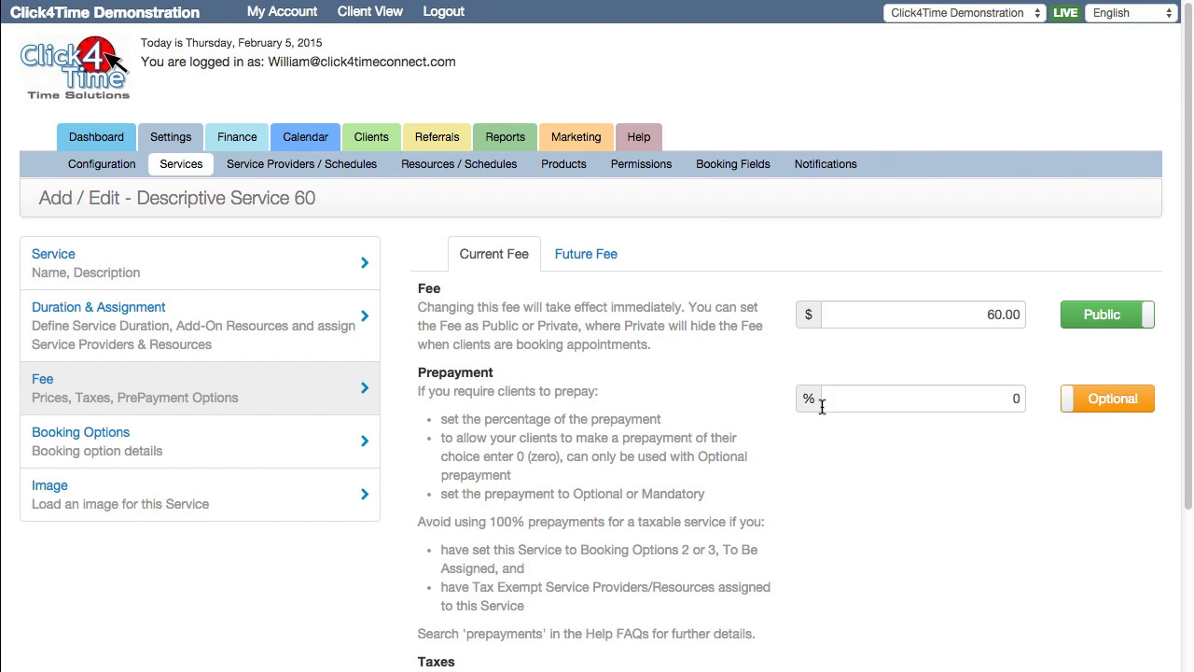
click(1015, 399)
text(5)
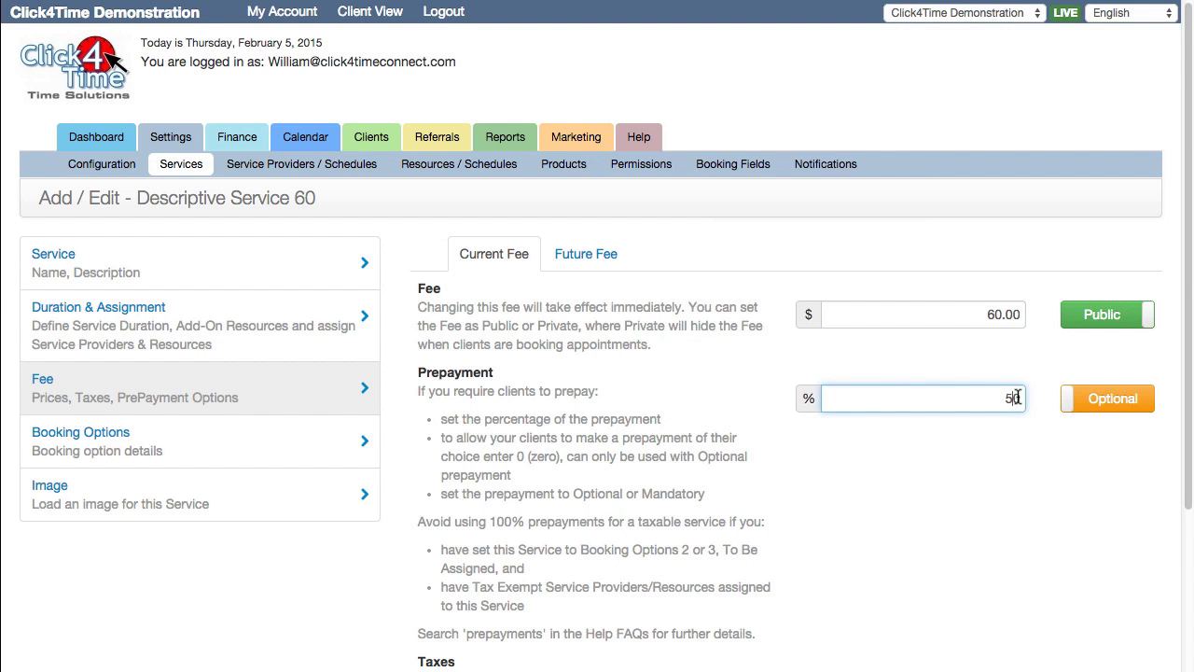
click(1079, 399)
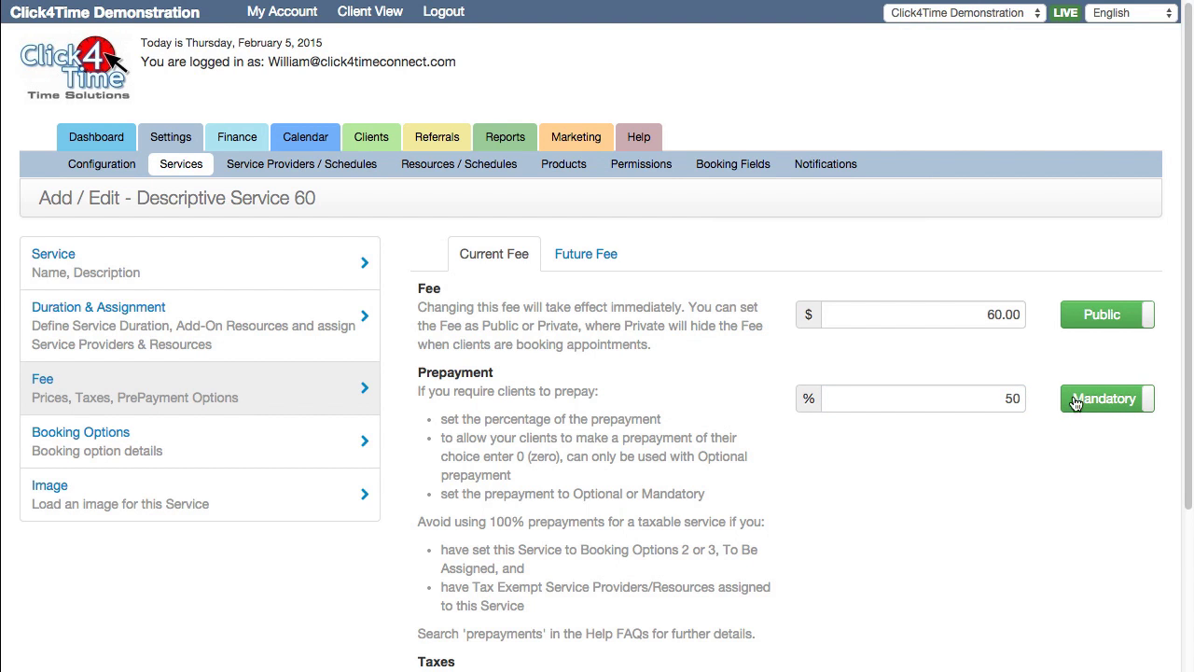
Step: Add the tax named TAX to the service, trying its removal once and adding it back
scroll(1021, 420, down, 1)
scroll(1018, 414, down, 1)
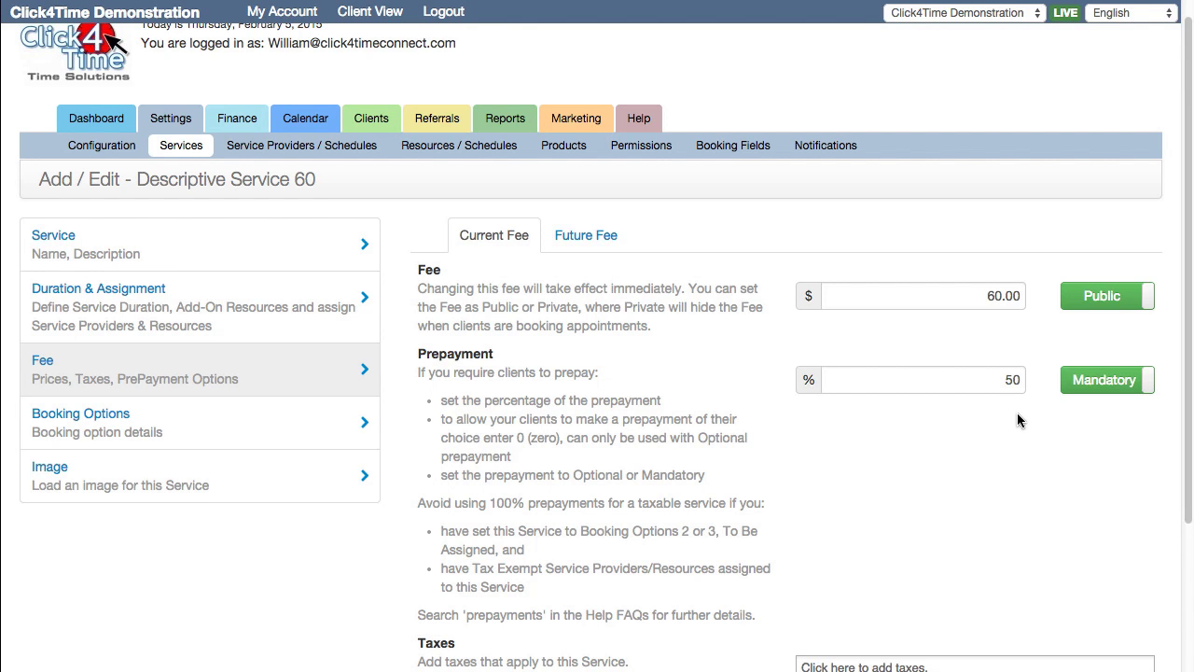
scroll(1018, 420, down, 5)
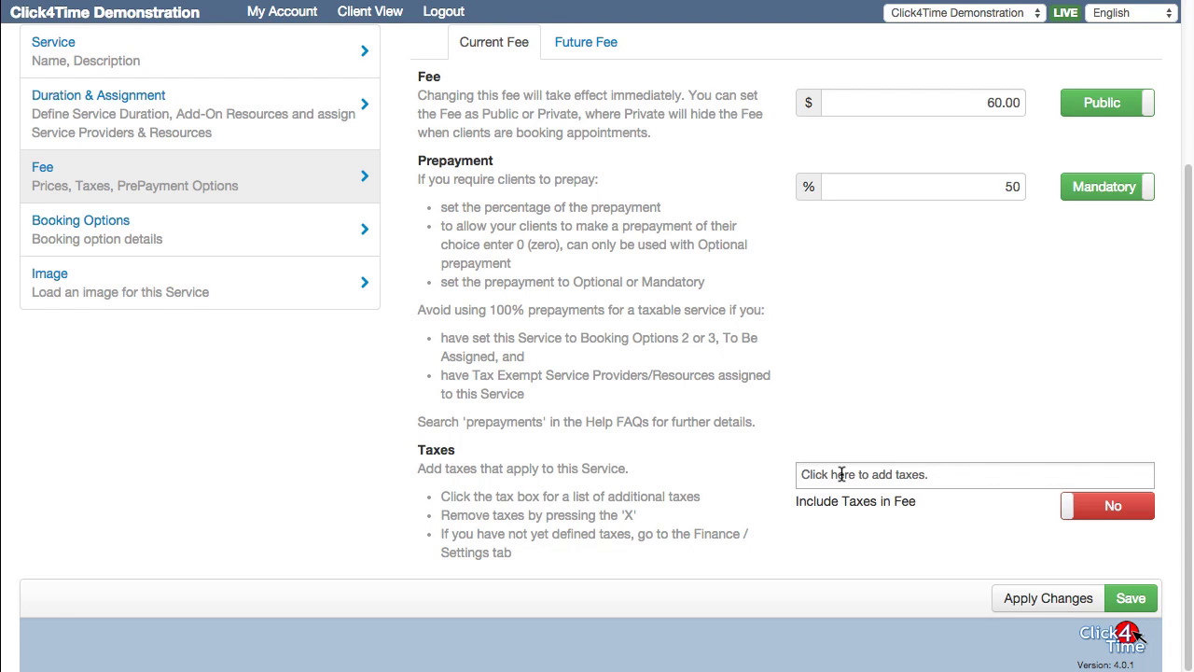
click(841, 474)
click(822, 499)
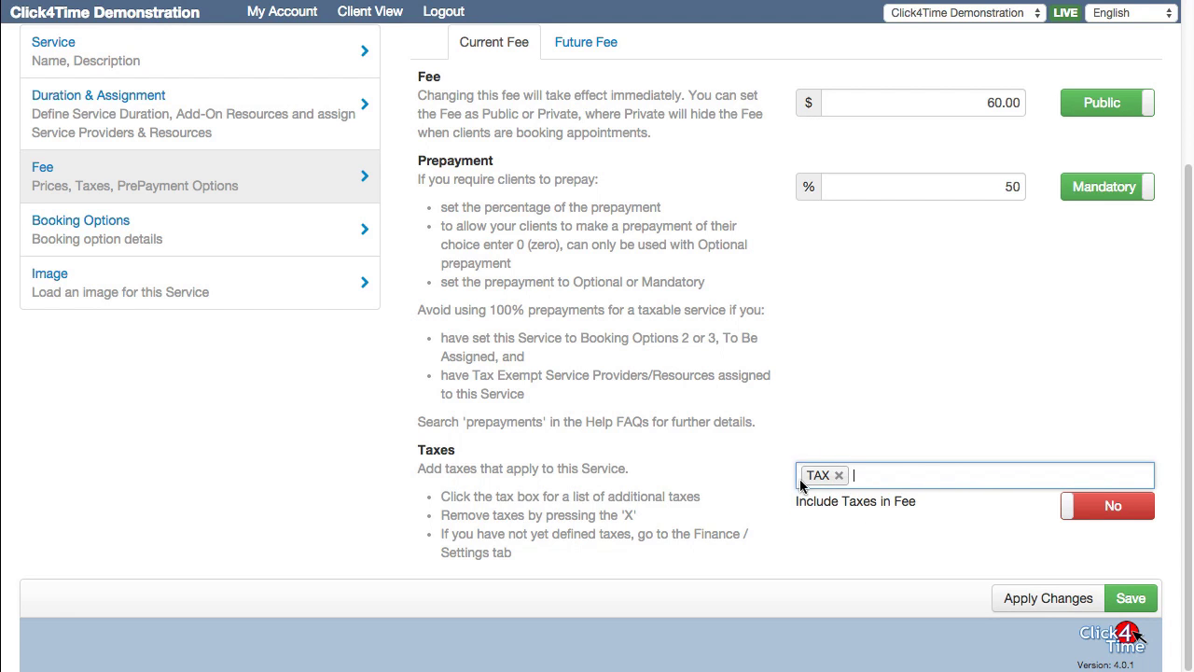
click(839, 475)
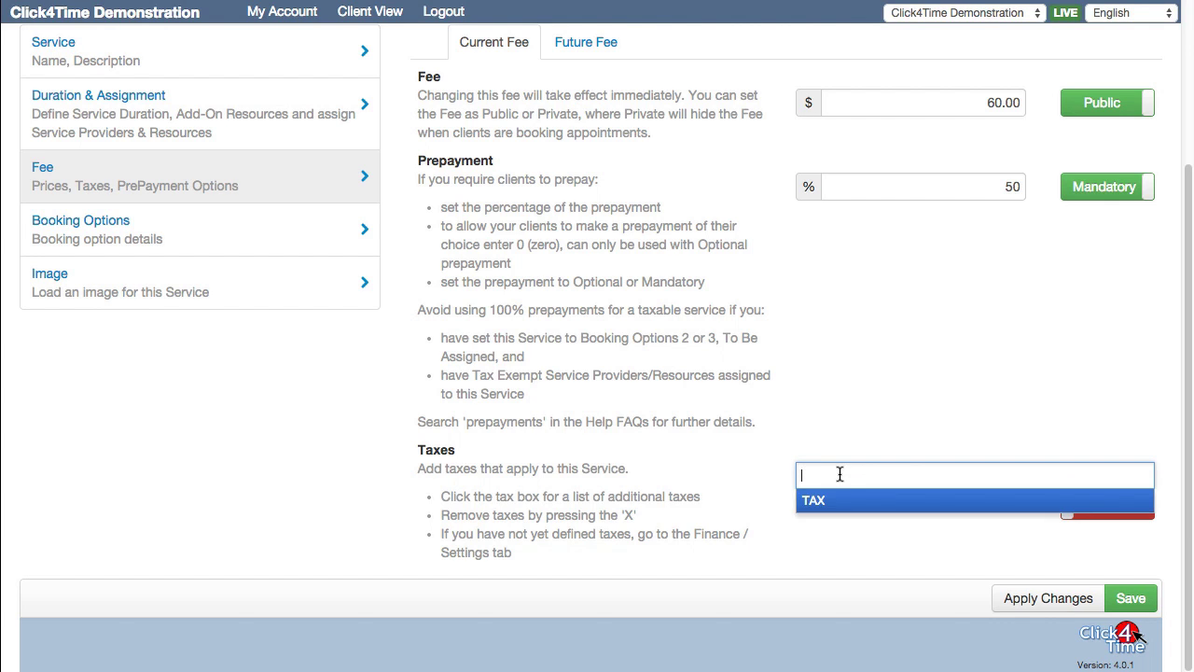
click(833, 501)
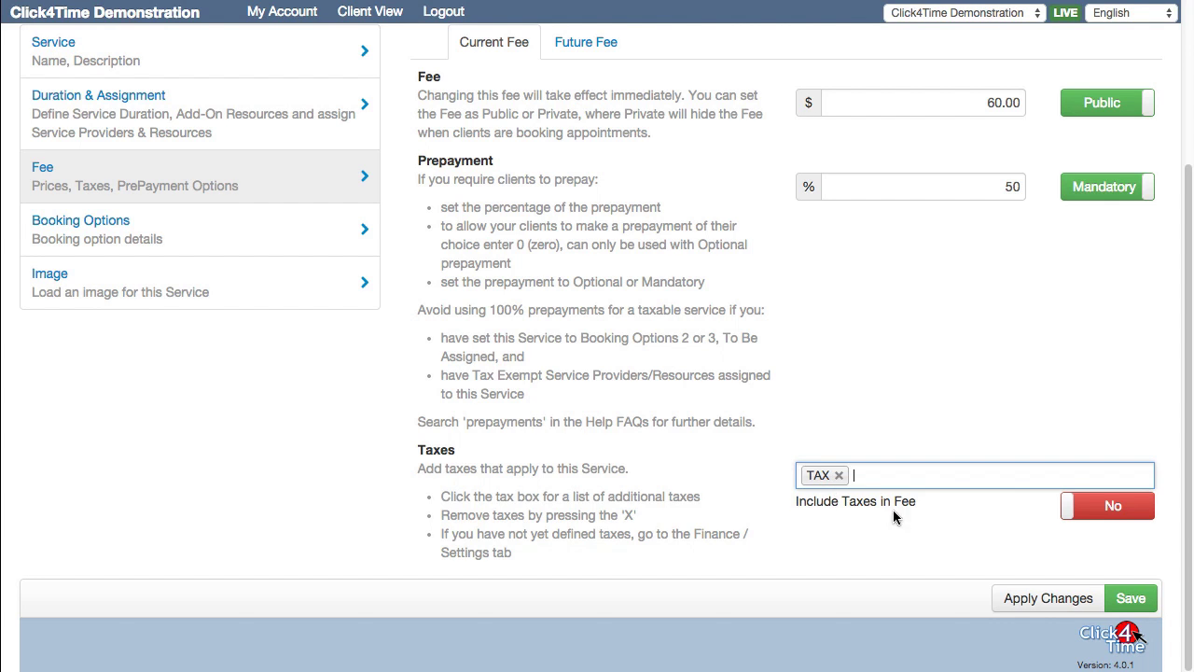
Step: Set Include Taxes in Fee to Yes, toggling it to No and back along the way
click(1069, 509)
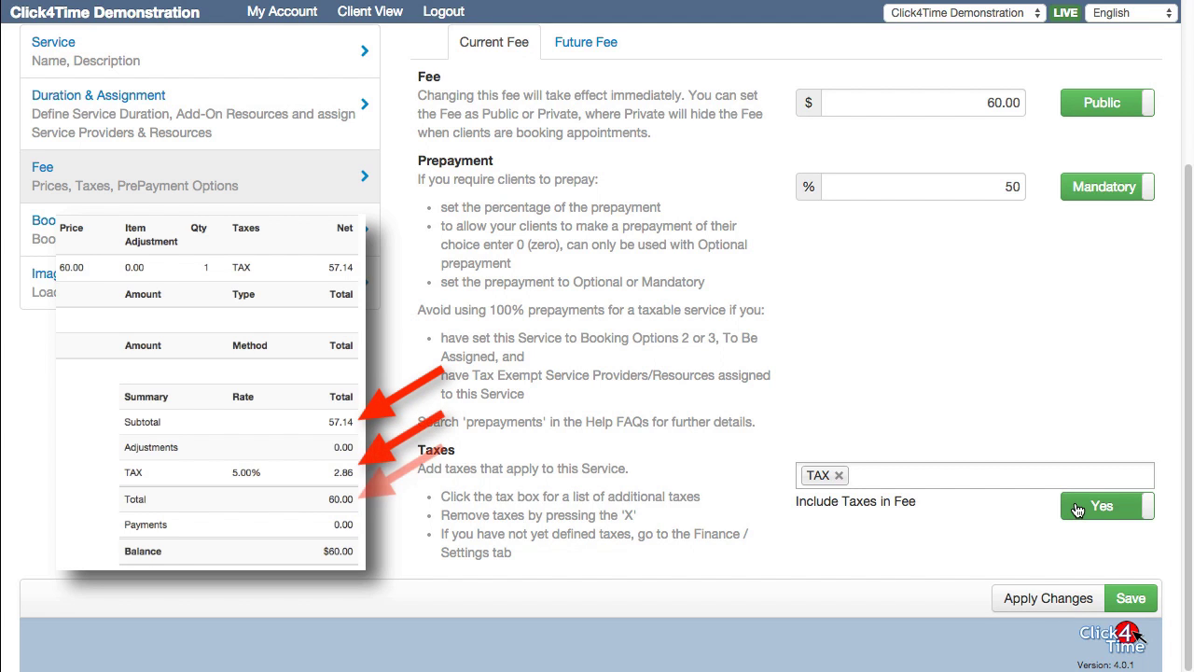
click(1078, 508)
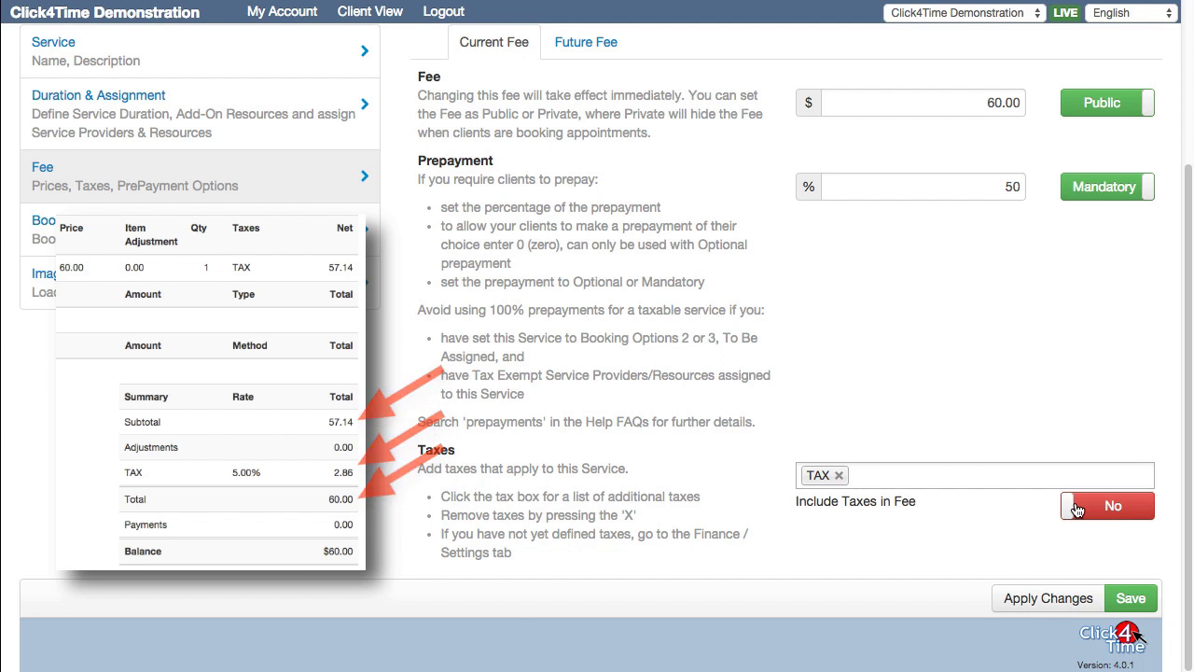
click(1078, 509)
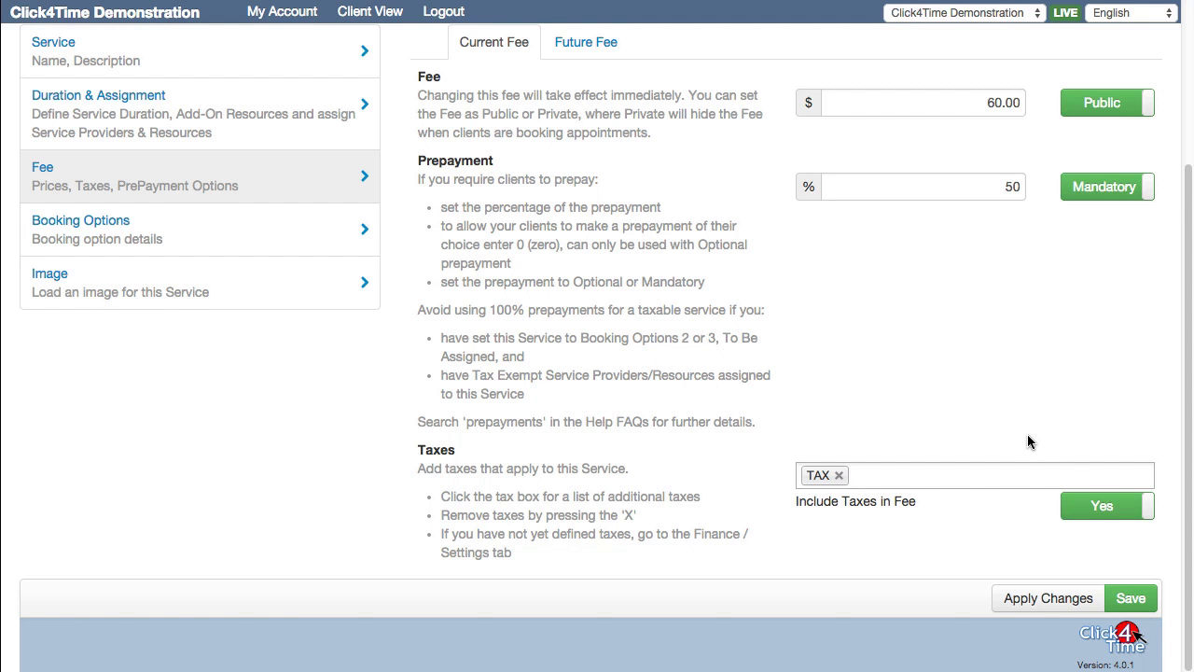
Step: Add a future fee of $50.00 starting Mon, Feb 9, 2015 with no end date, and proceed to Booking Options
scroll(1029, 442, up, 3)
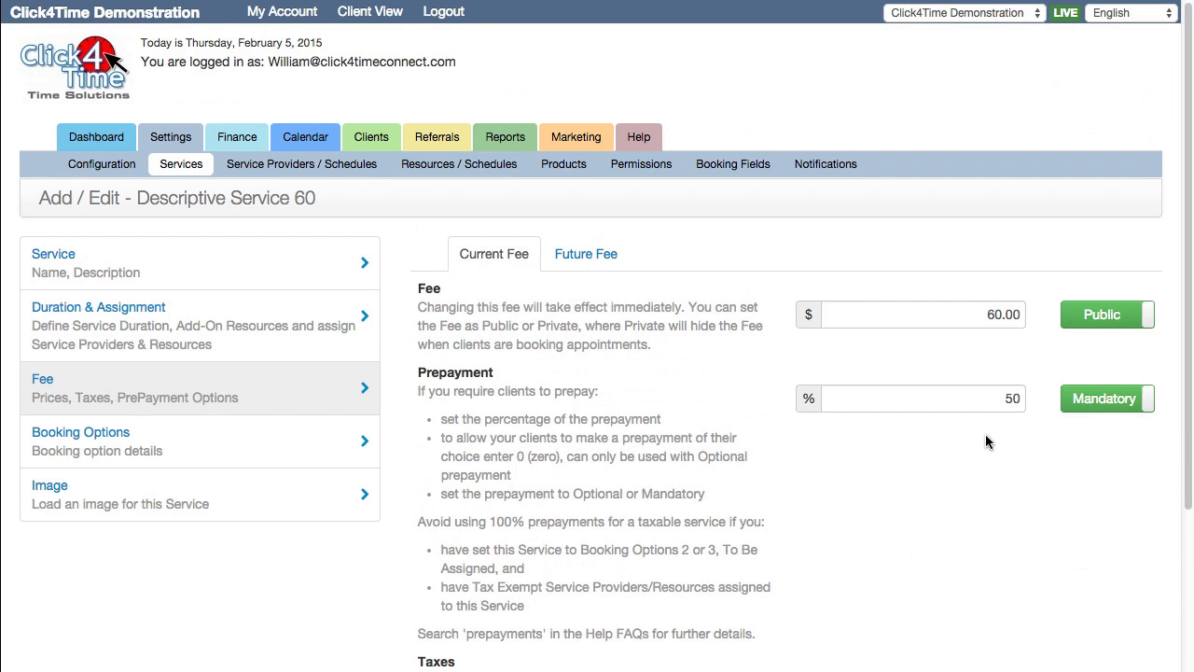
click(561, 255)
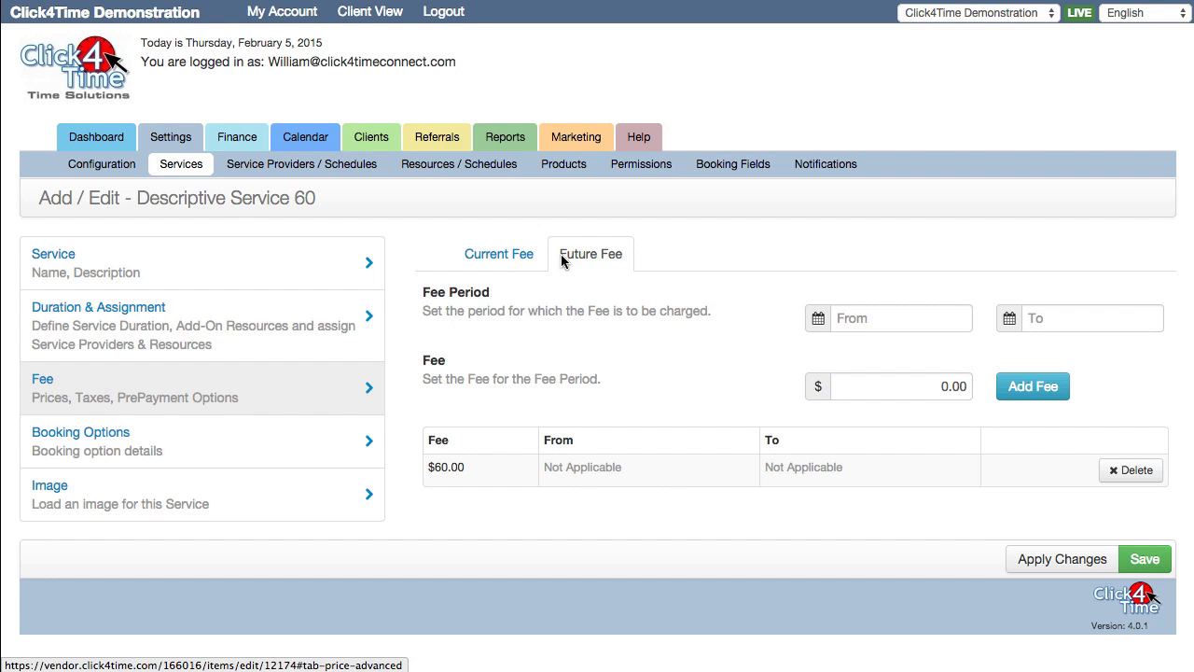
click(876, 318)
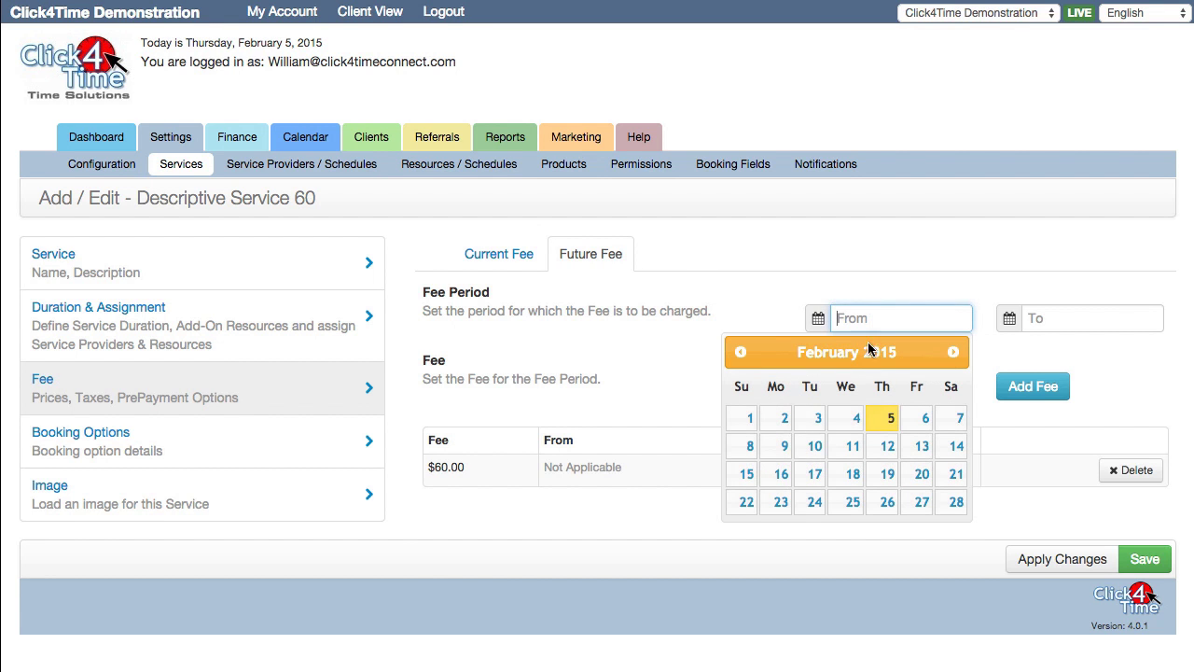
click(784, 444)
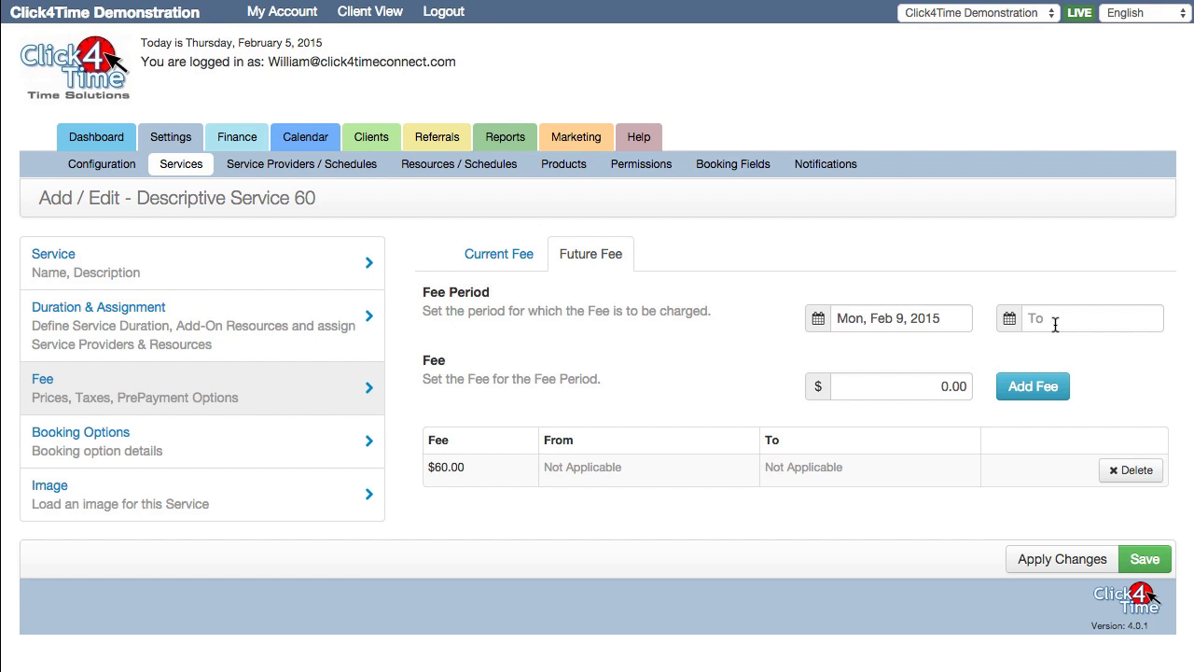
click(939, 388)
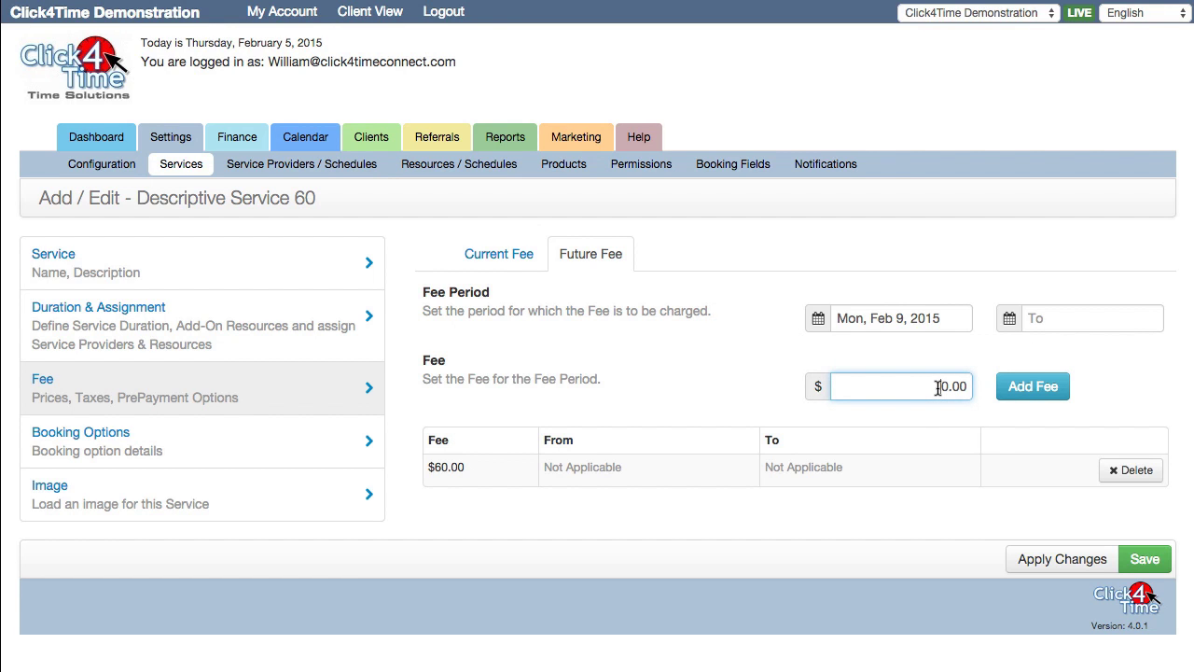
text(5)
click(1022, 395)
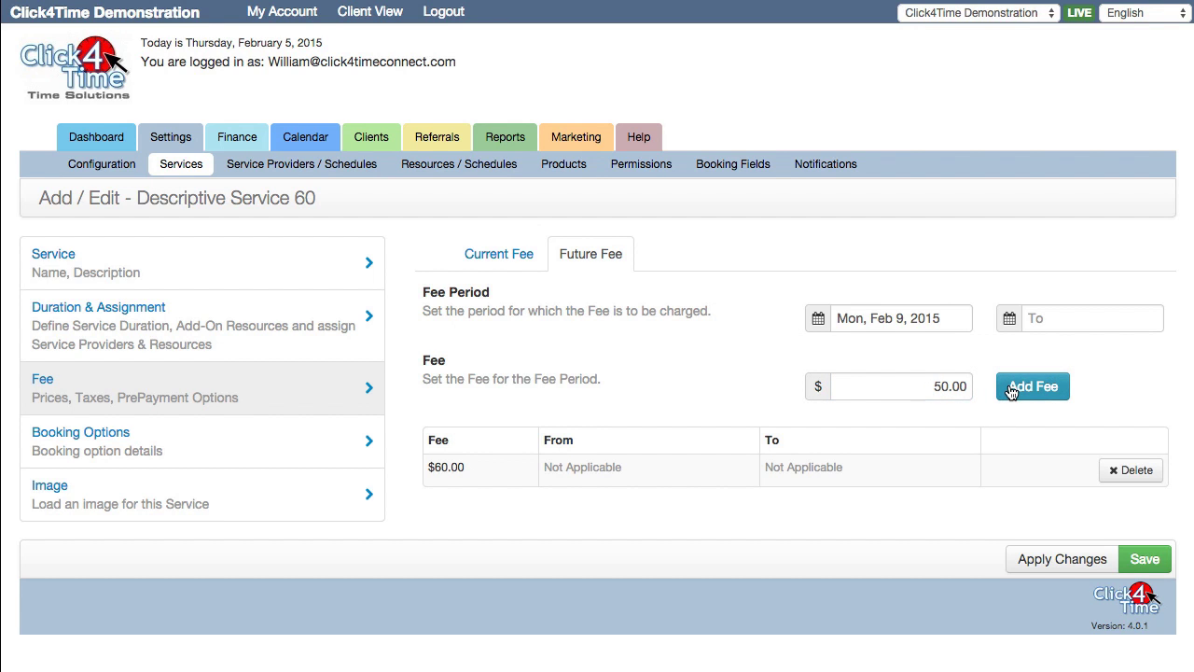
click(1078, 564)
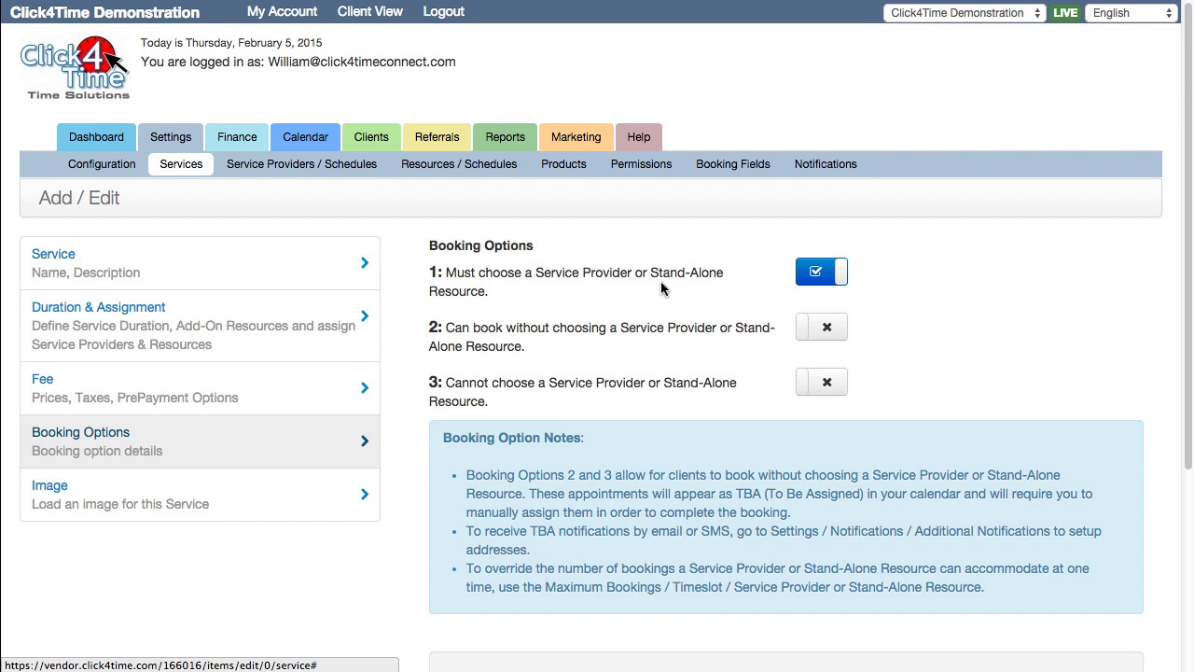
Step: Try booking options 2 and 3, and return to option 1, Must choose a Service Provider or Stand-Alone Resource
click(831, 329)
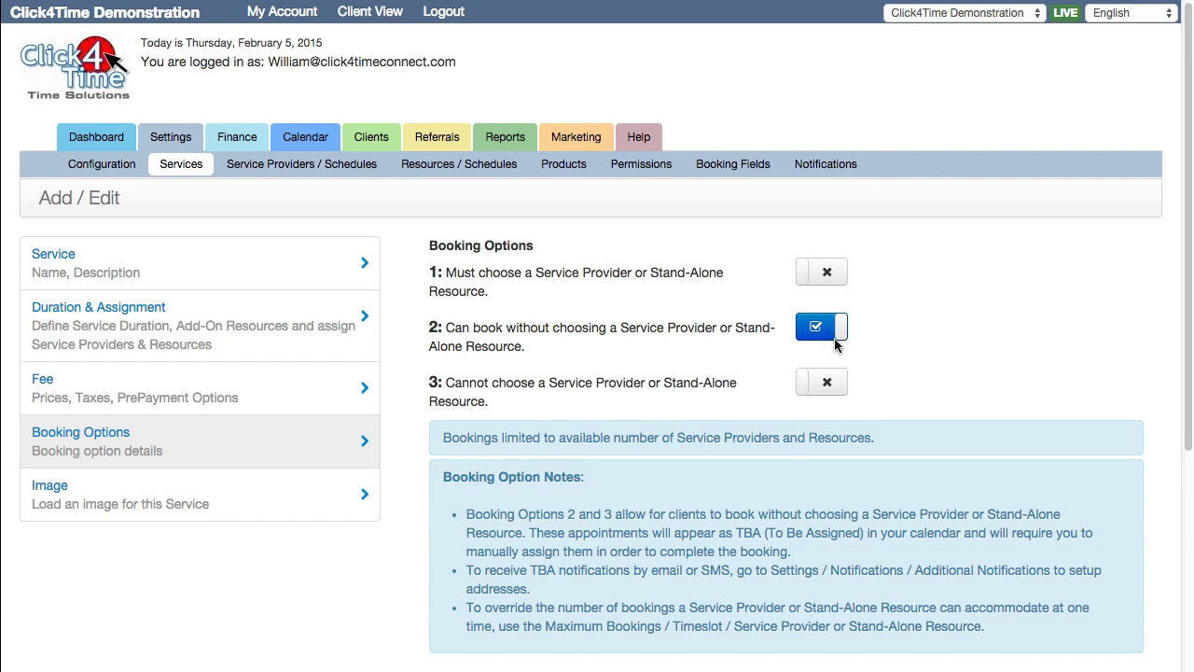
click(827, 386)
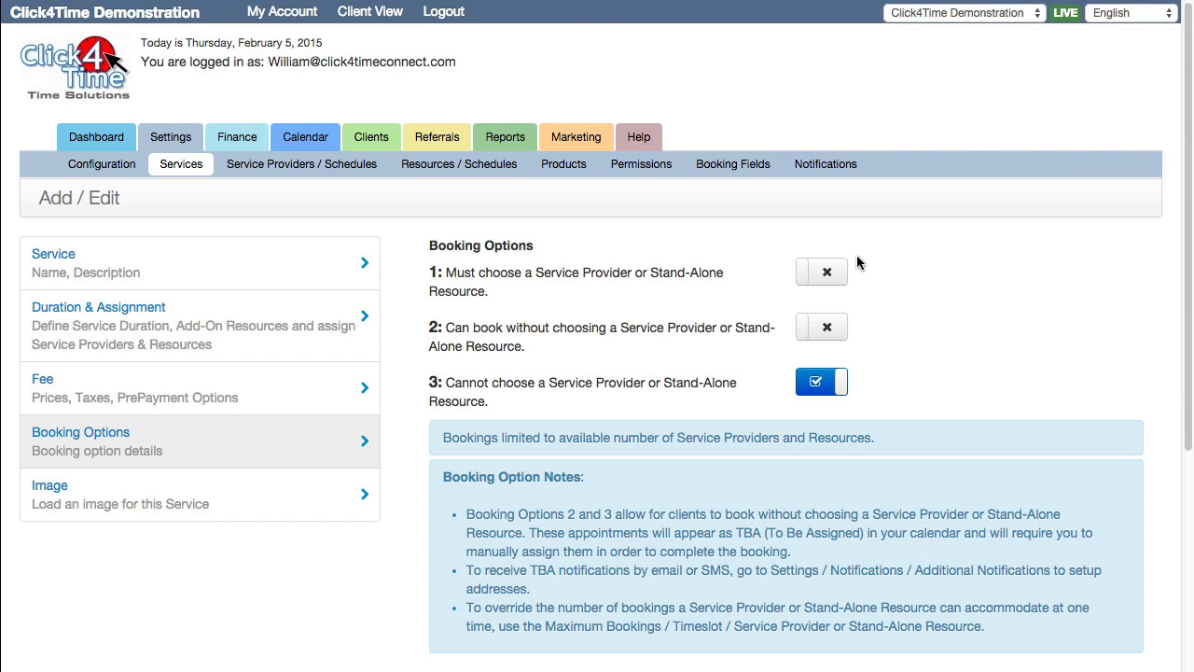
click(828, 272)
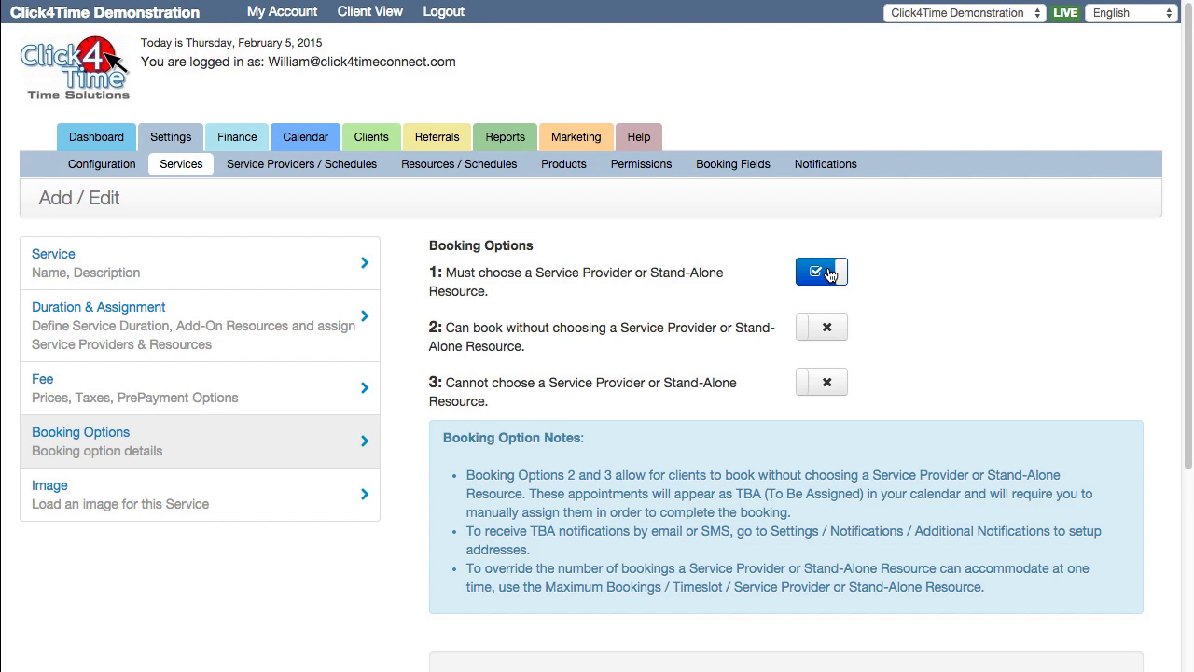
Step: Set the Maximum Bookings / Timeslot / Service Provider or Resource to 3
scroll(829, 273, down, 1)
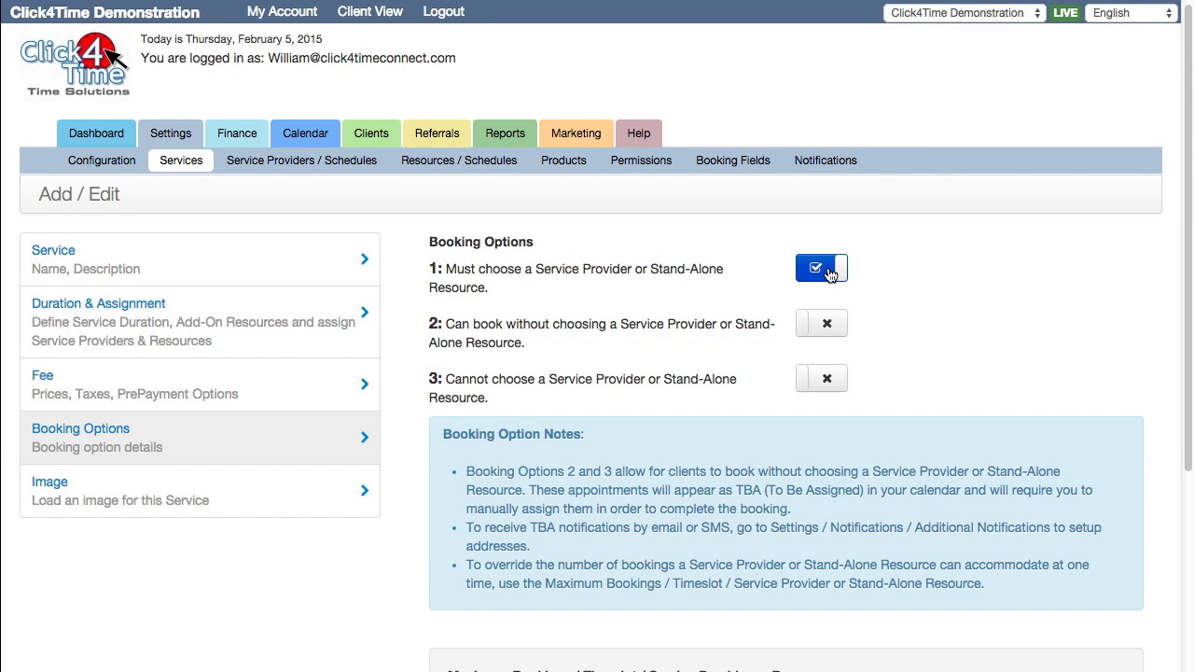
scroll(991, 297, down, 3)
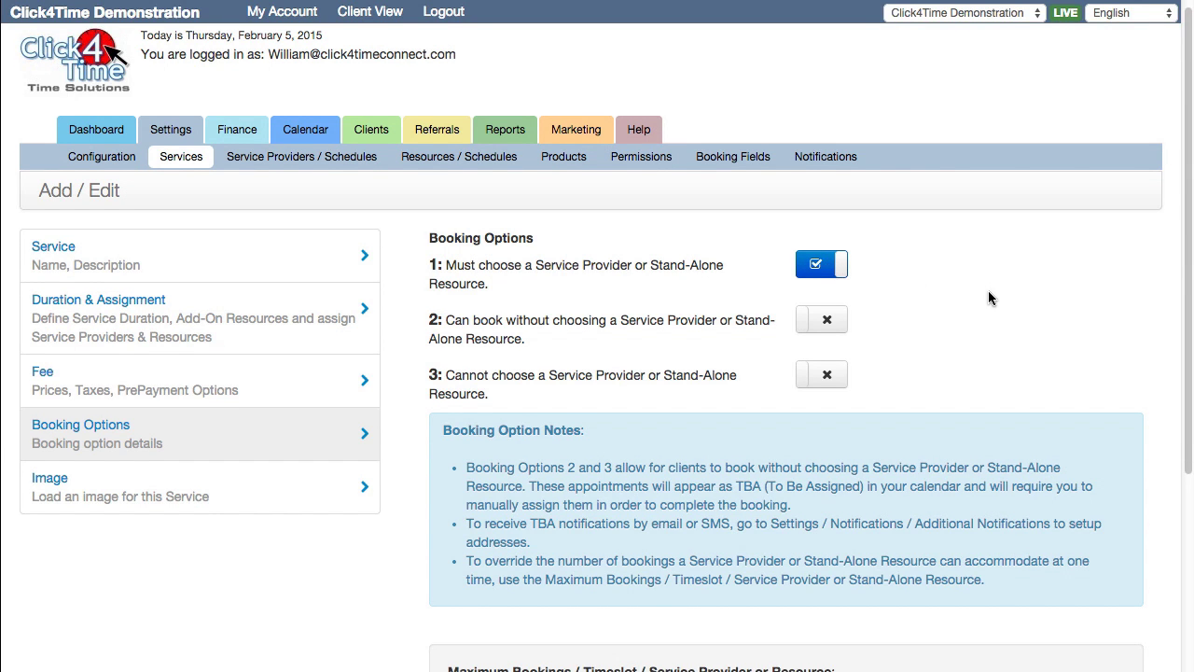
scroll(991, 297, down, 5)
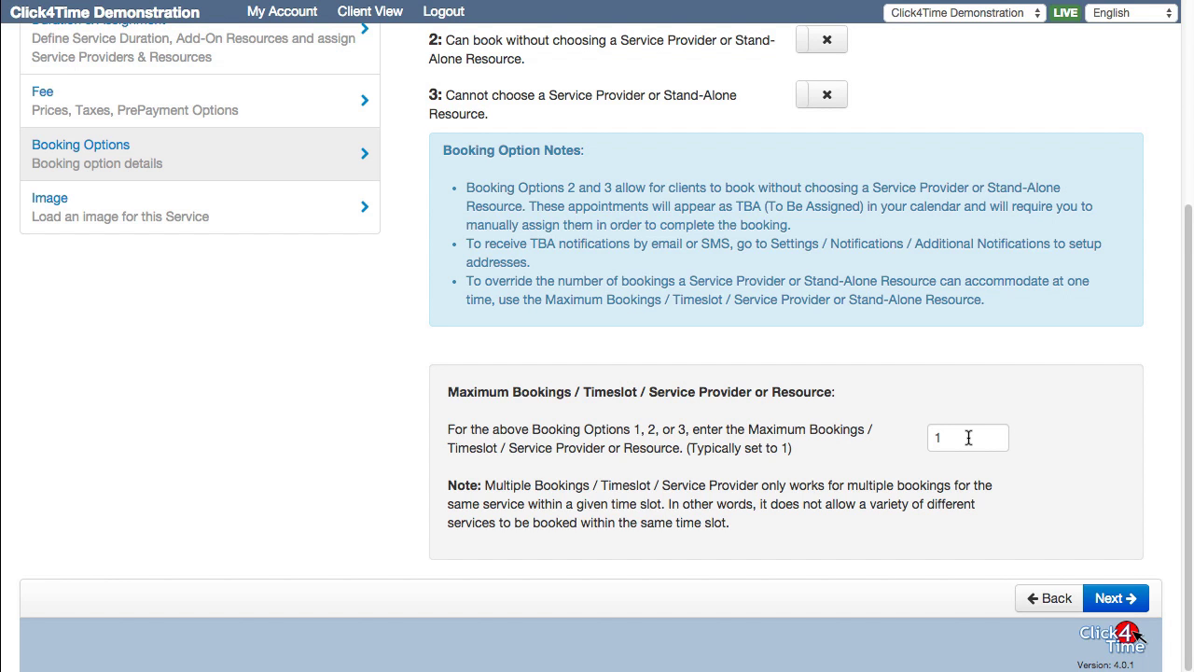
key(BackSpace)
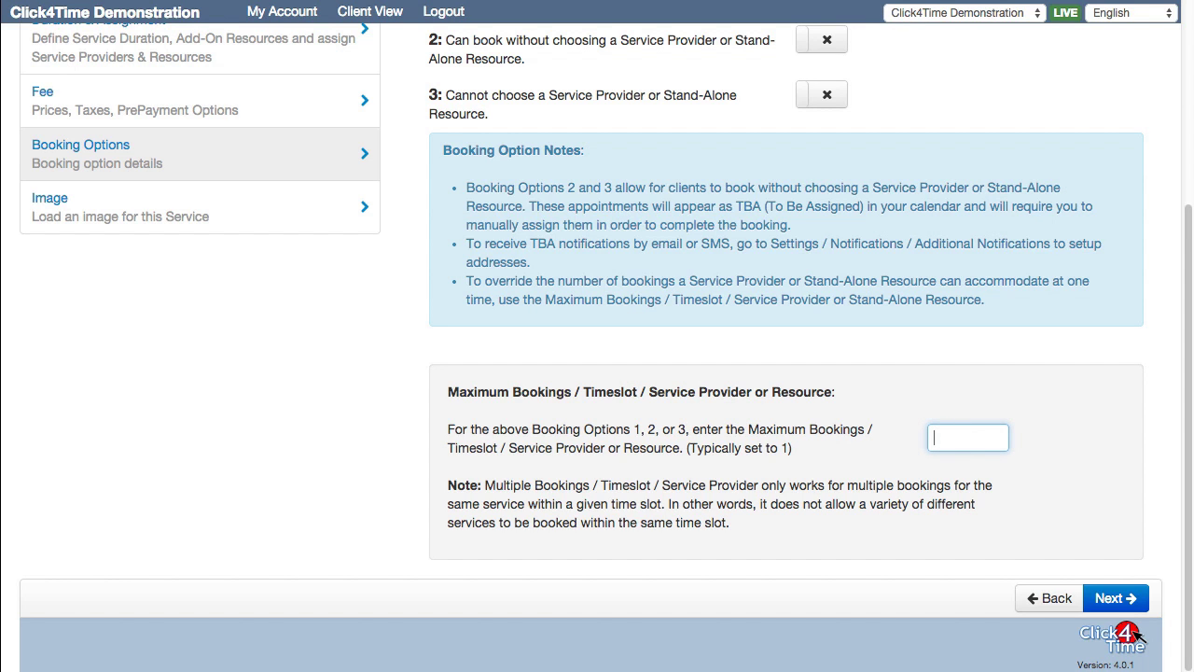
text(3)
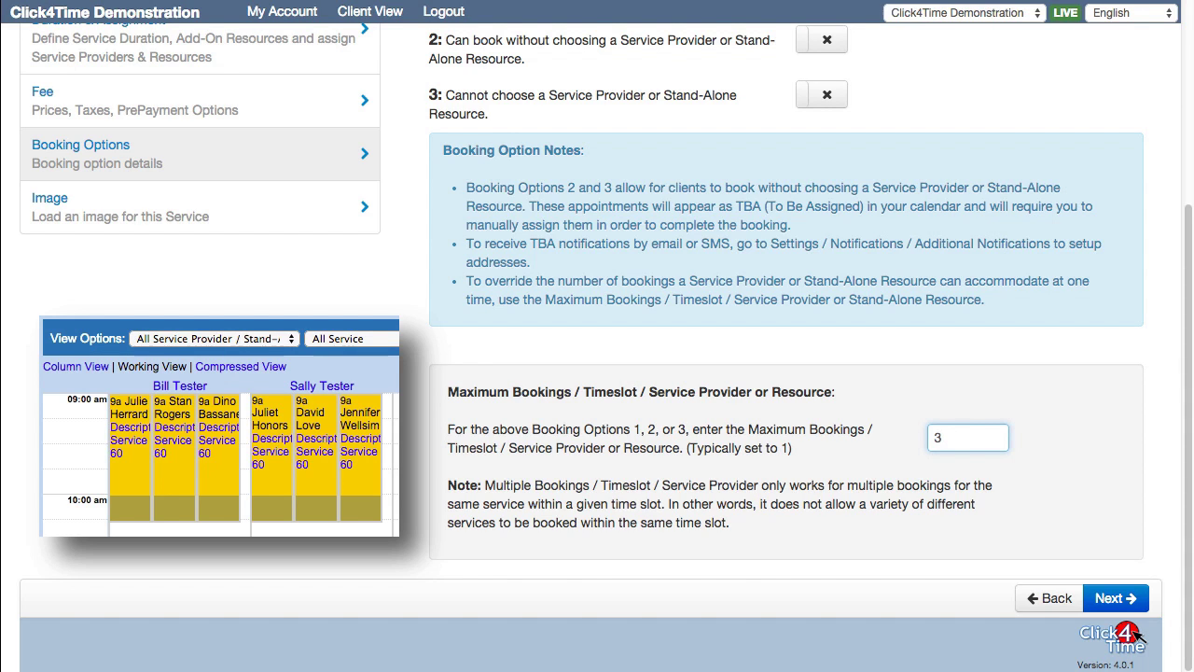
click(1023, 496)
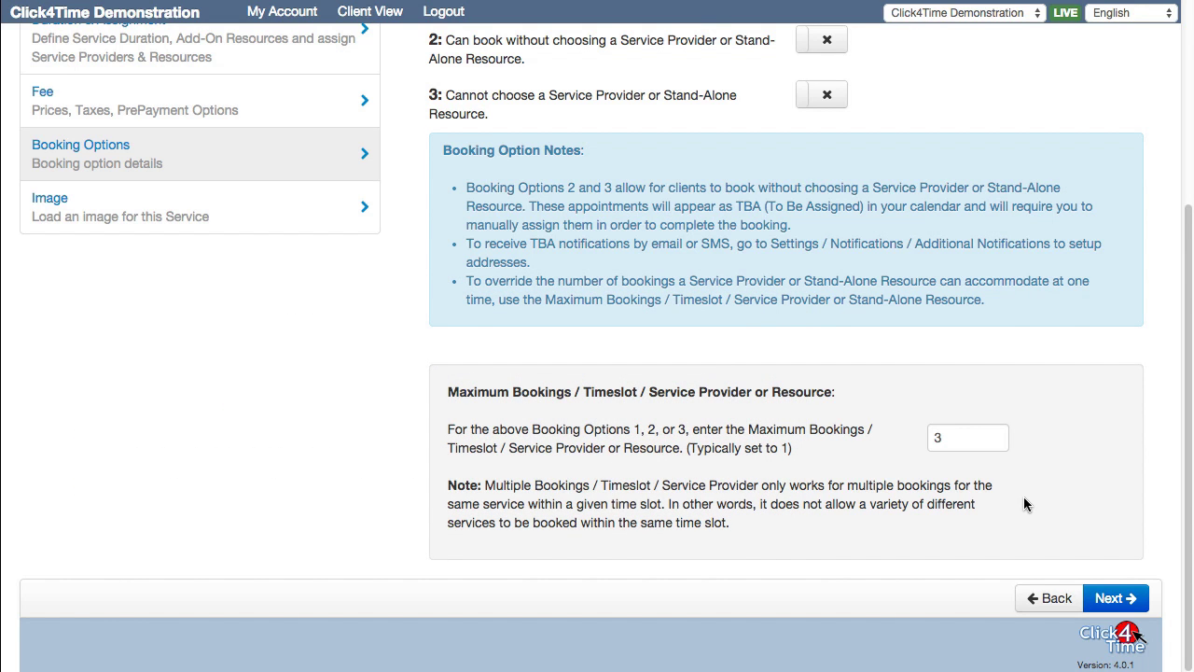
Step: Continue to the Image section and upload photodune-1691216-asian-nurse-with-an-eye-test-chart-out-of-focus-in-the-backgroun-m.jpg as the service image
click(1109, 598)
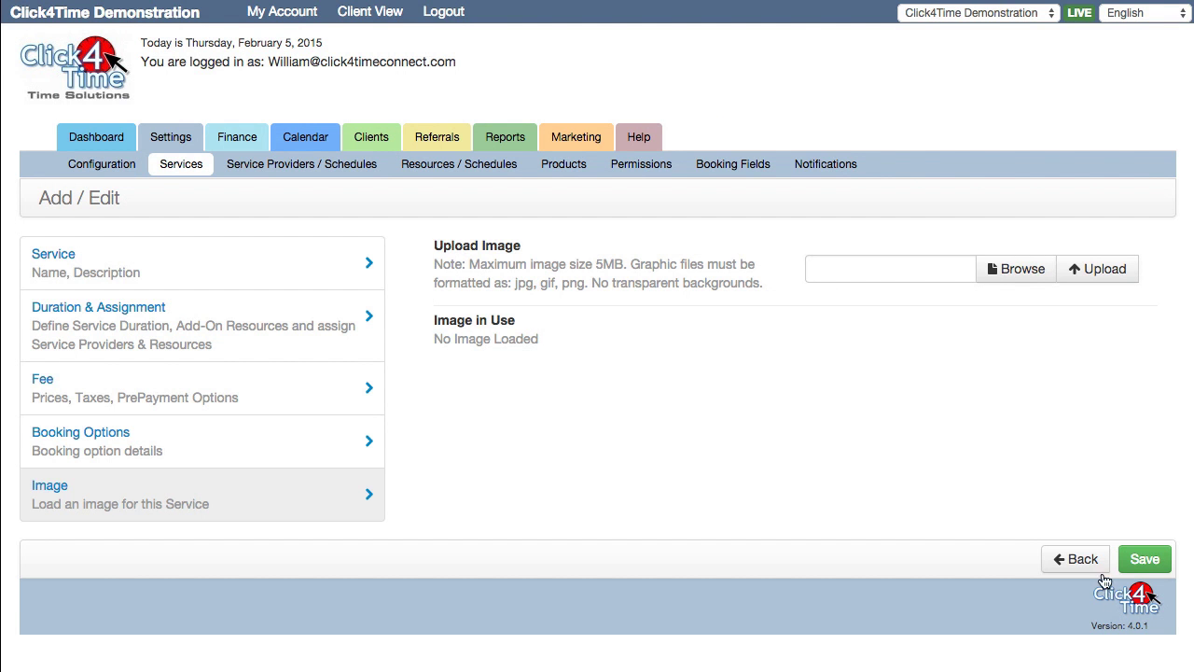
click(1034, 270)
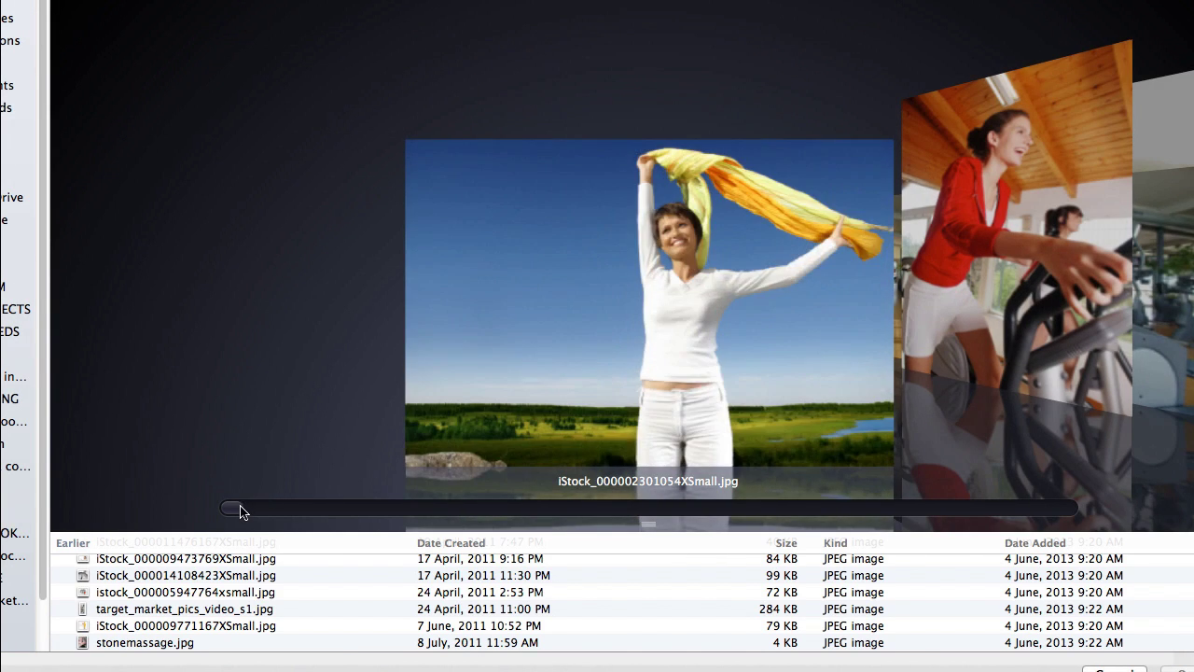
drag(234, 506, 816, 499)
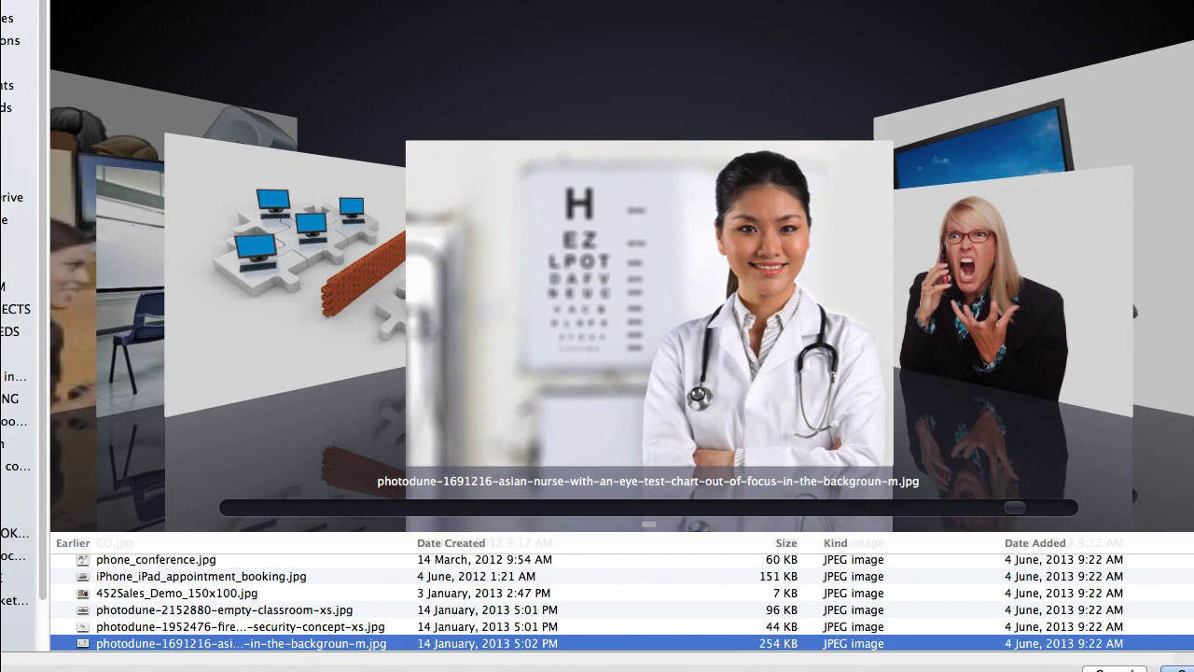
click(1178, 668)
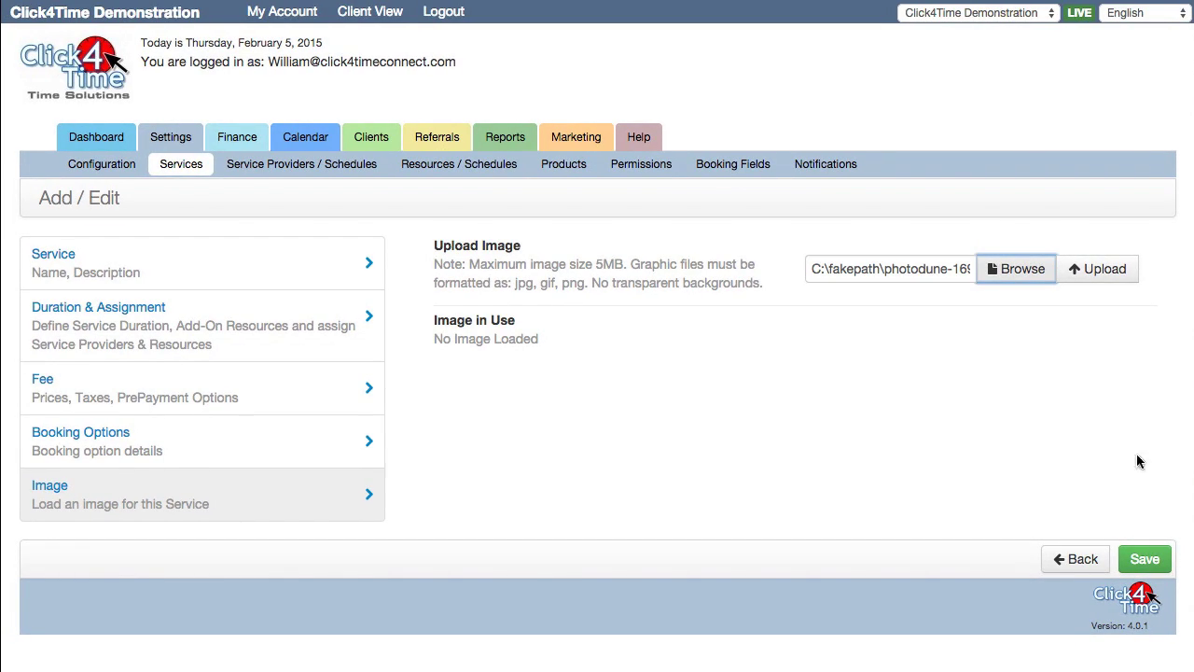
click(1112, 277)
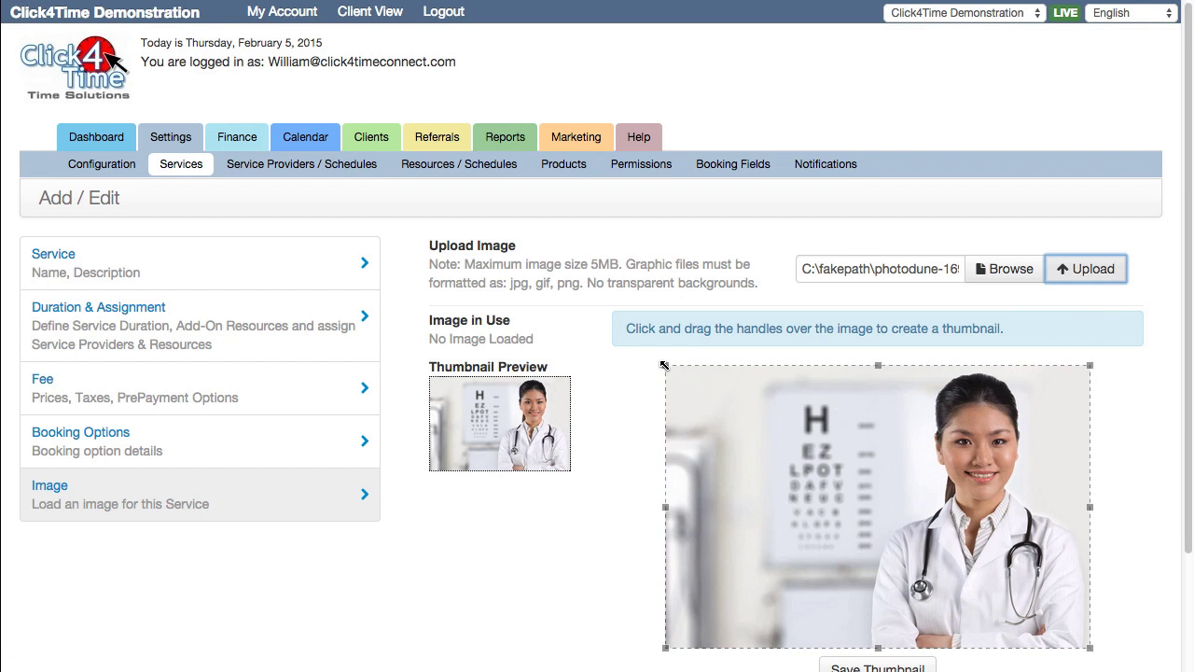
Step: Crop the left part out of the uploaded image's thumbnail selection and save the thumbnail
drag(664, 365, 754, 360)
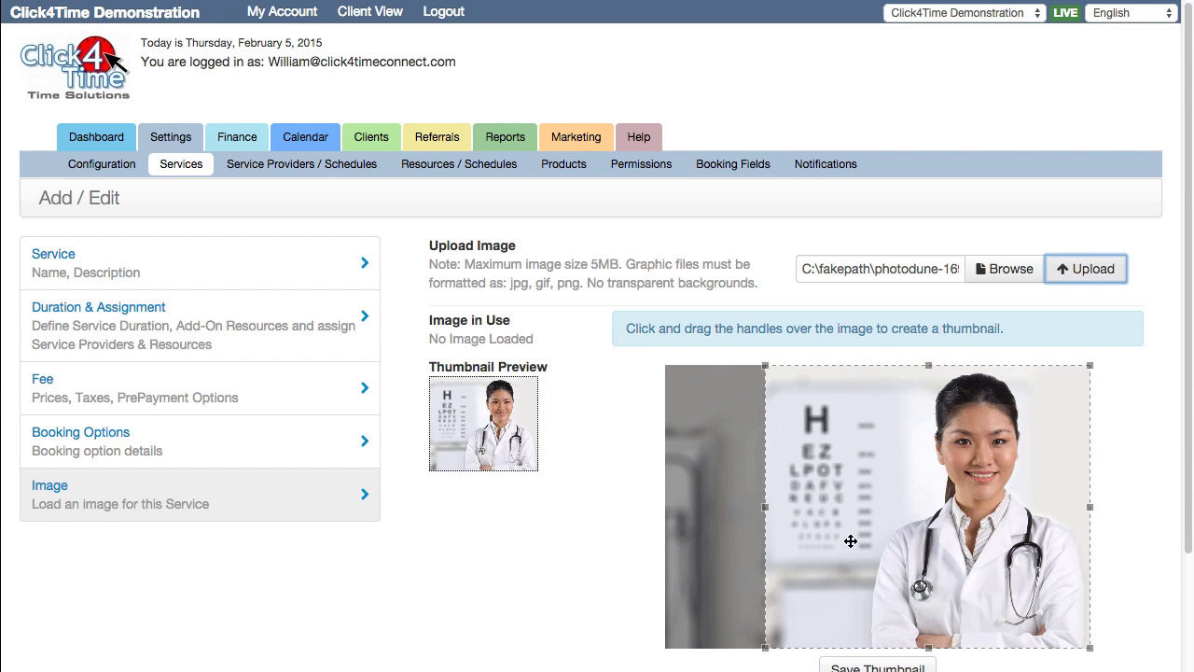
scroll(850, 541, down, 3)
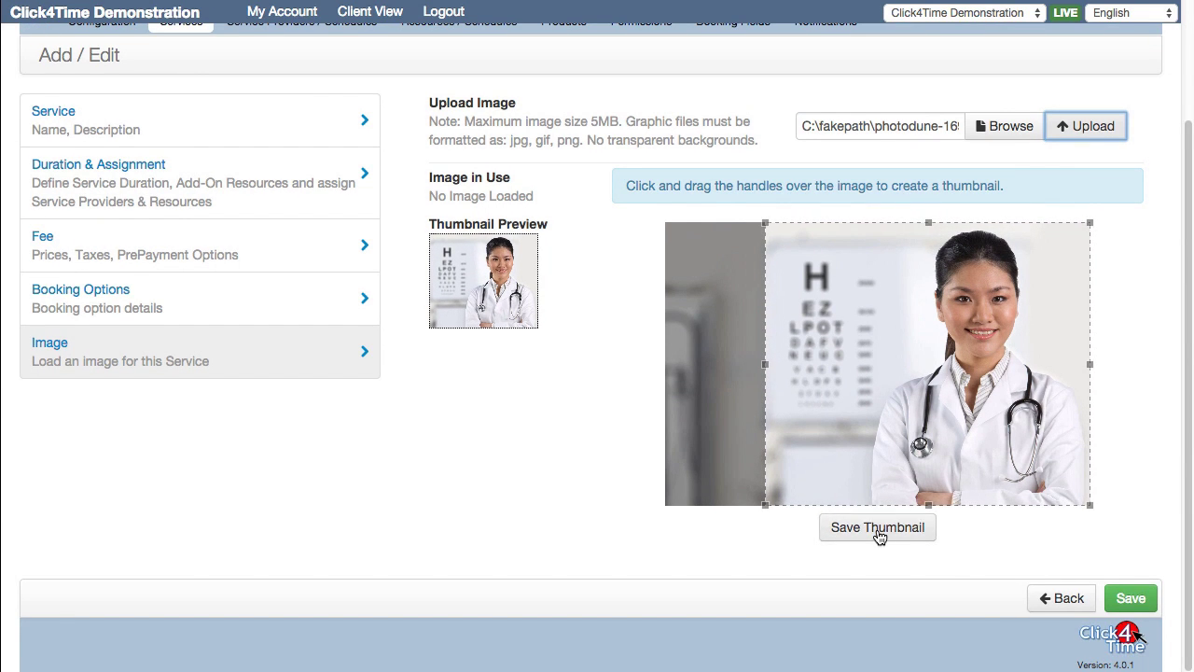
click(878, 527)
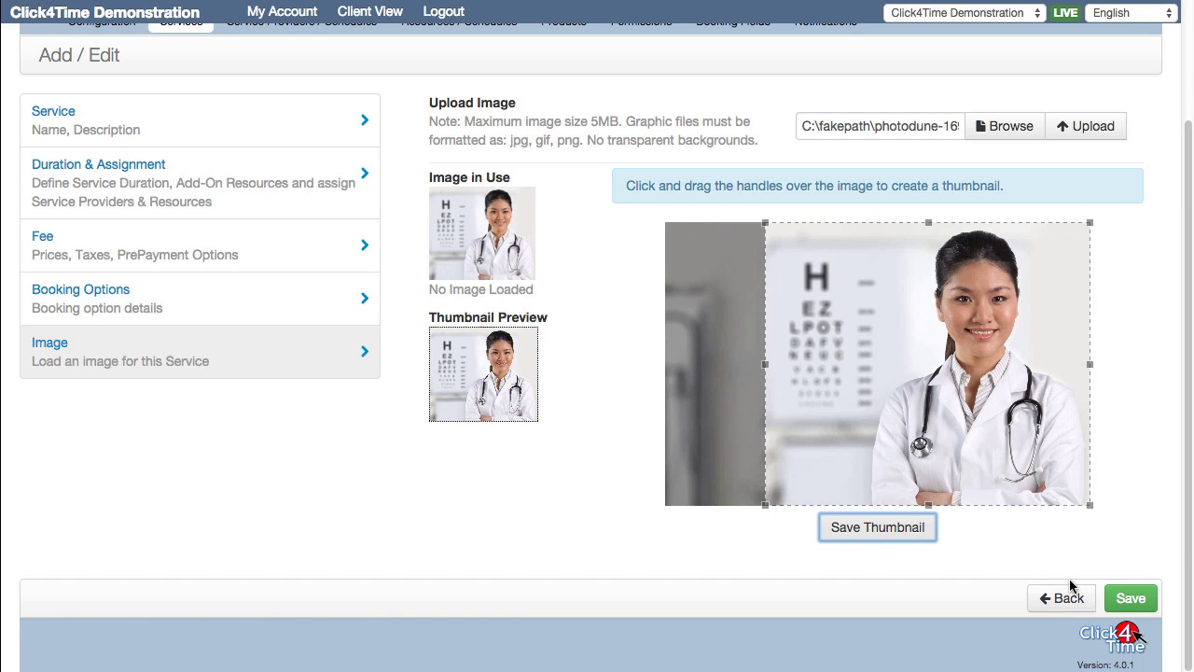
Step: Save the service with its image and start a new add-on resource
click(1135, 603)
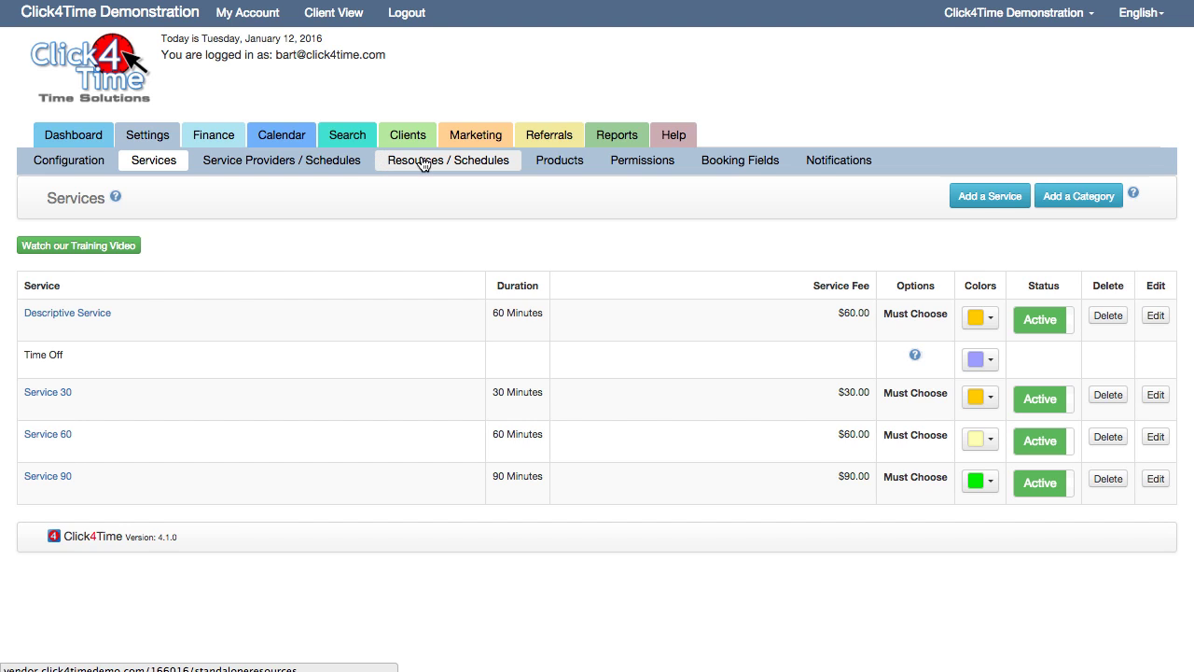
click(423, 164)
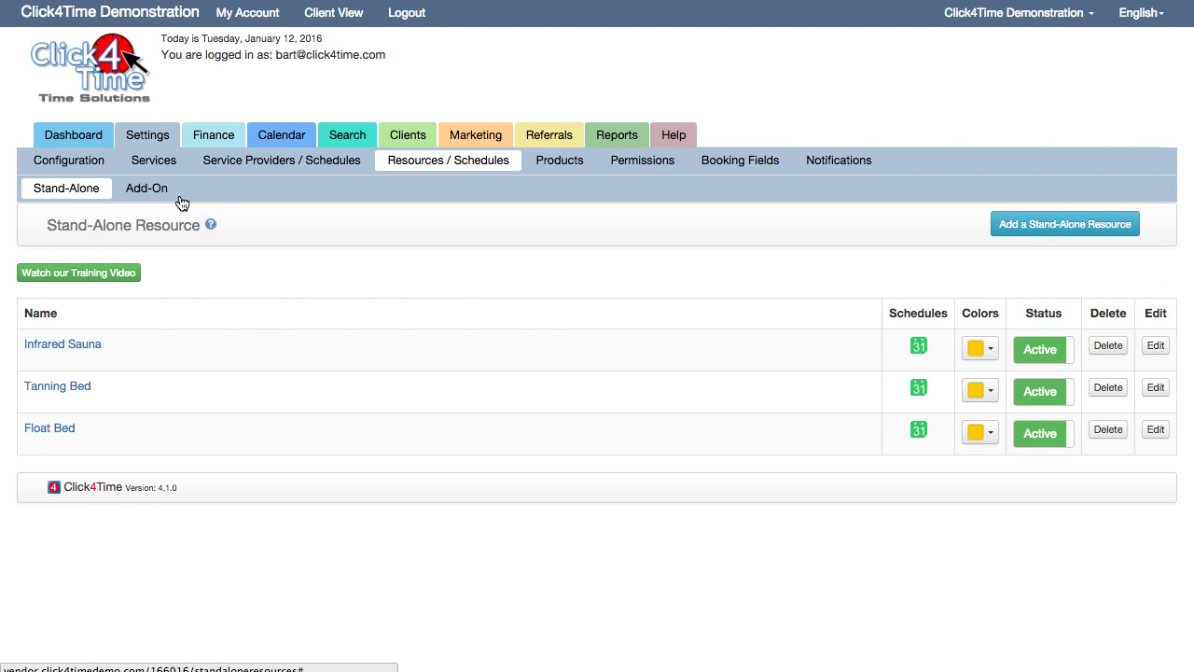
click(149, 194)
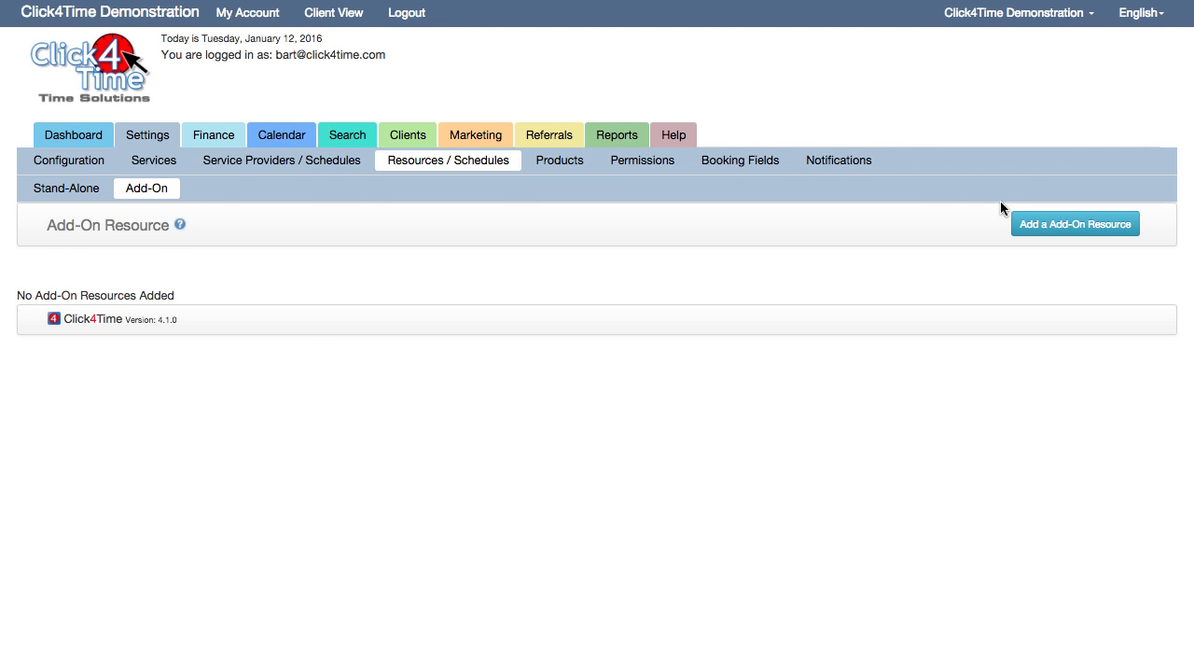
click(1058, 229)
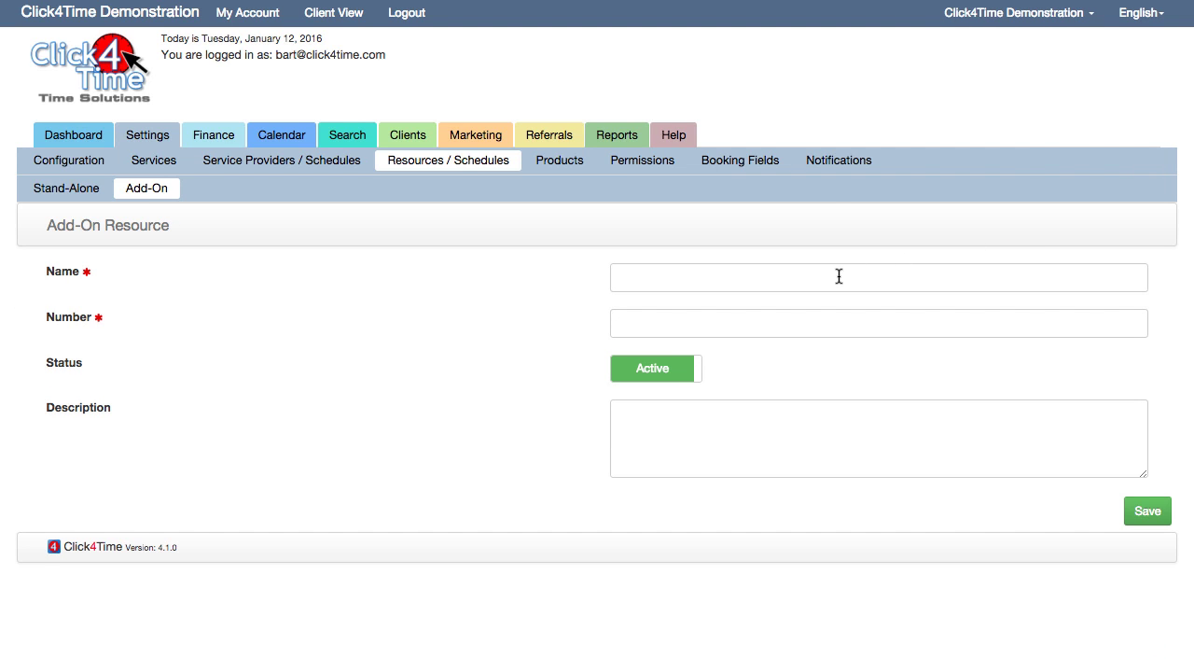
Step: Name the add-on resource Rooms and set its number to 2
click(838, 276)
text(Rooms)
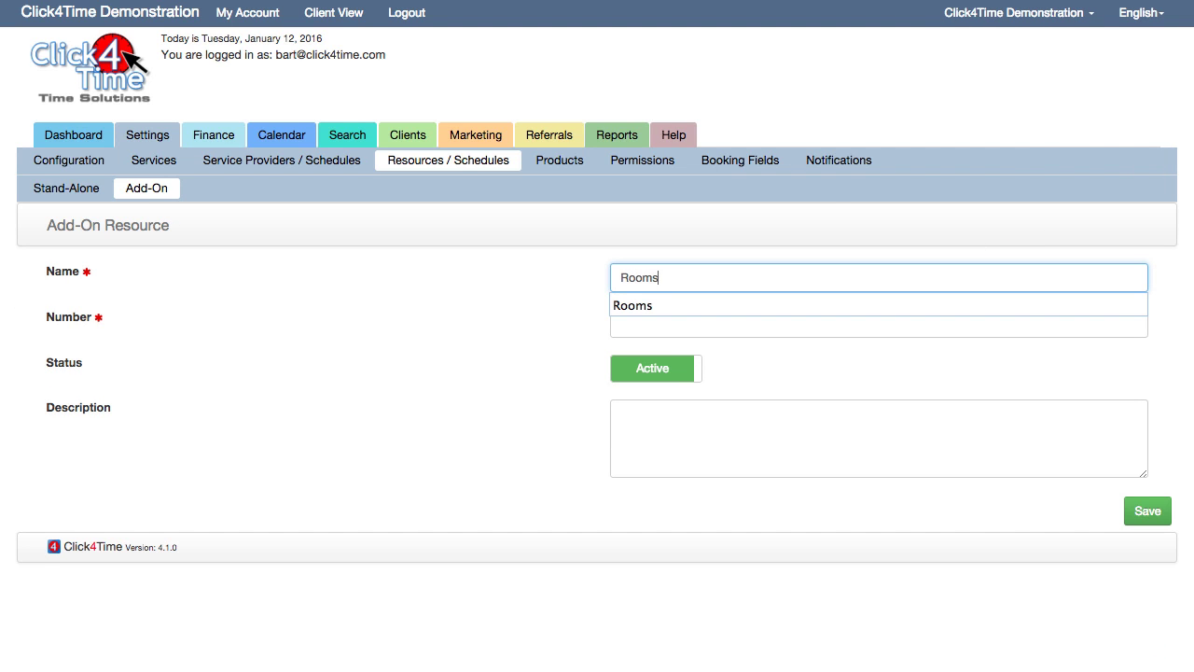
key(Tab)
text(2)
key(Tab)
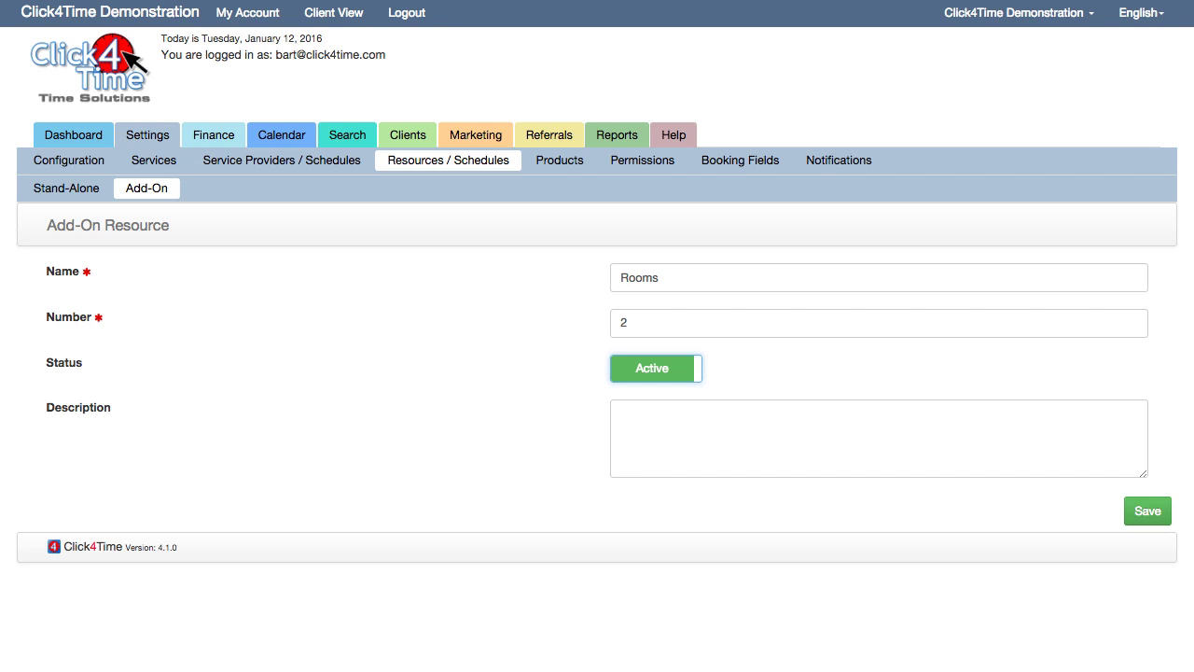
Step: Describe Rooms as limiting the bookings per time slot, with 3 staff available but only 2 rooms for Service 60, and save the resource
click(928, 411)
text(This resource was created to limit the number of bookings per time slot. We have 3 staff available but only 2 rooms for Service 60)
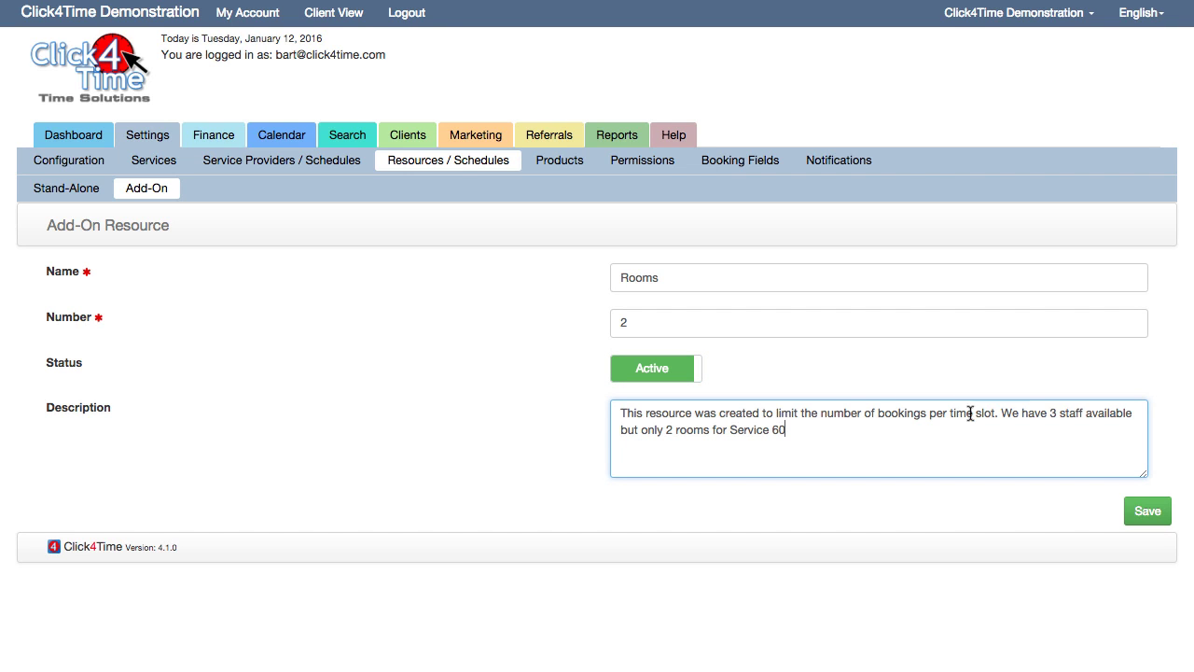
click(1142, 511)
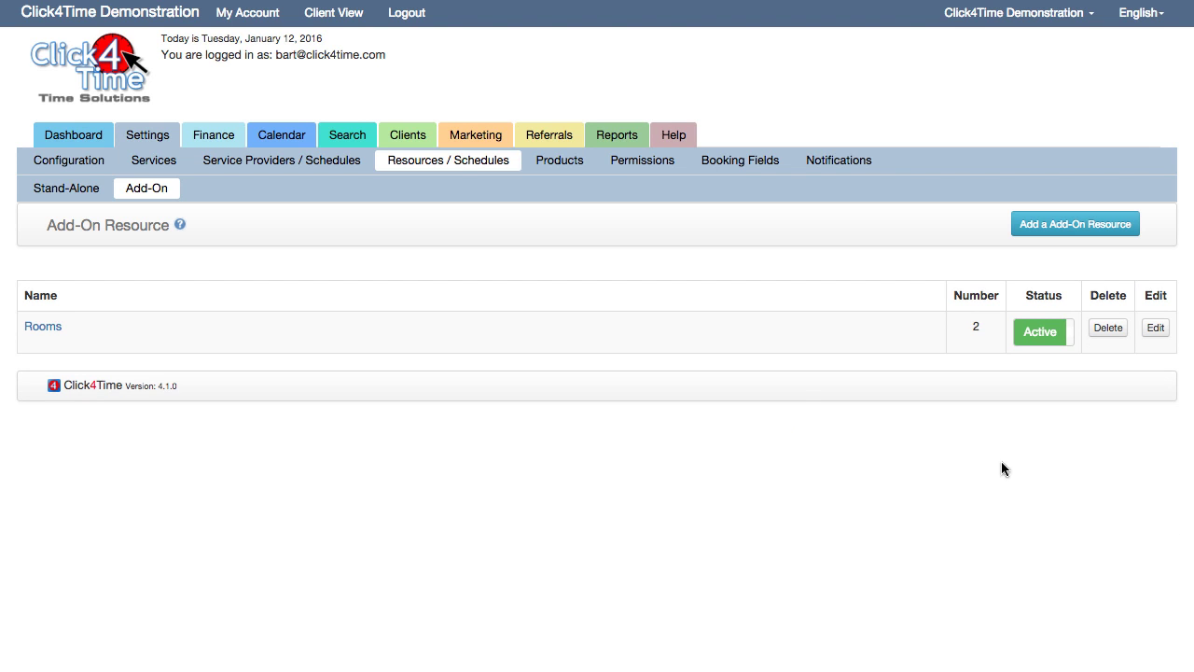
Step: Assign 1 of the Rooms add-on resource to Service 60 and save the service
click(179, 168)
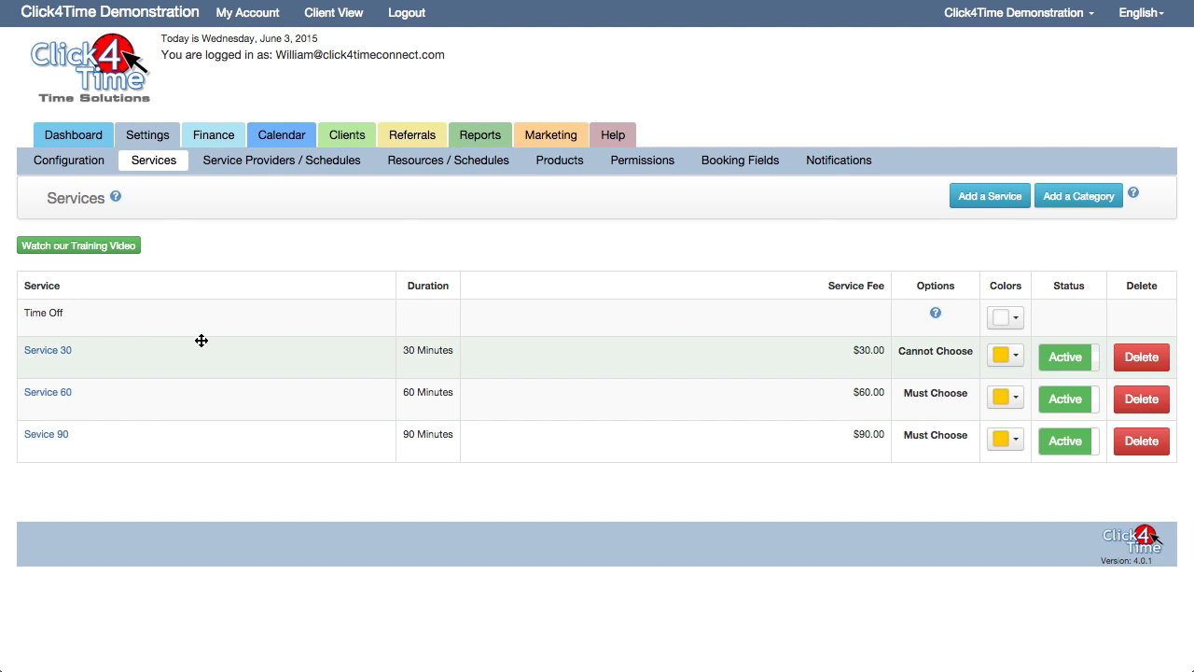
click(58, 399)
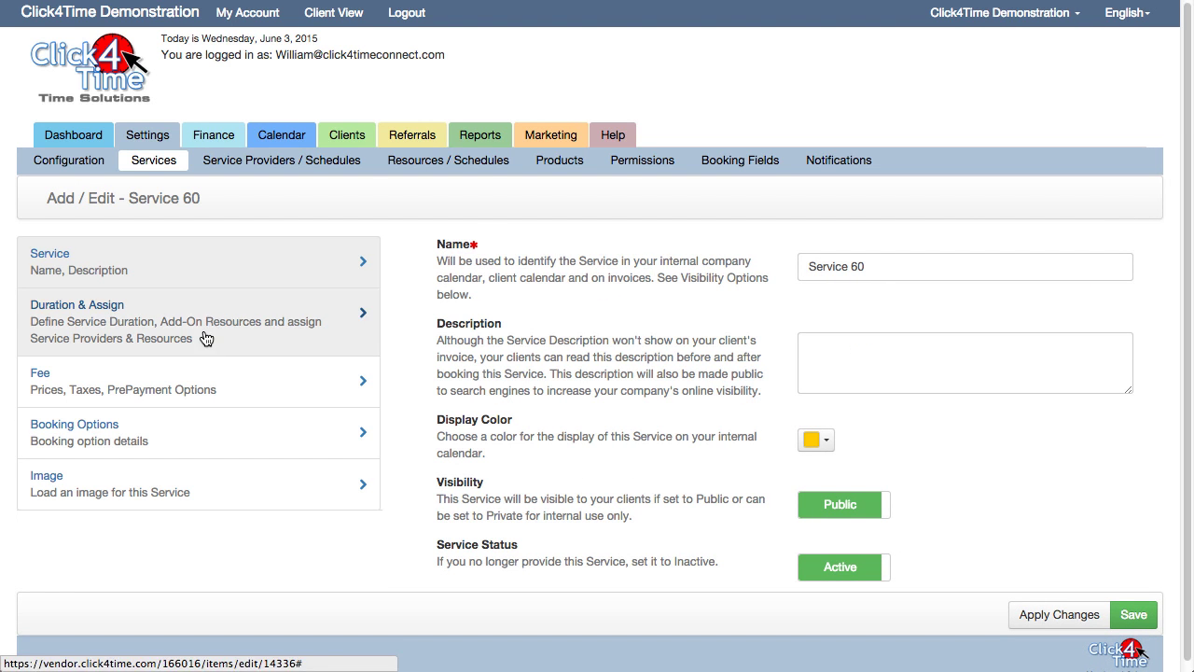
click(278, 336)
click(615, 251)
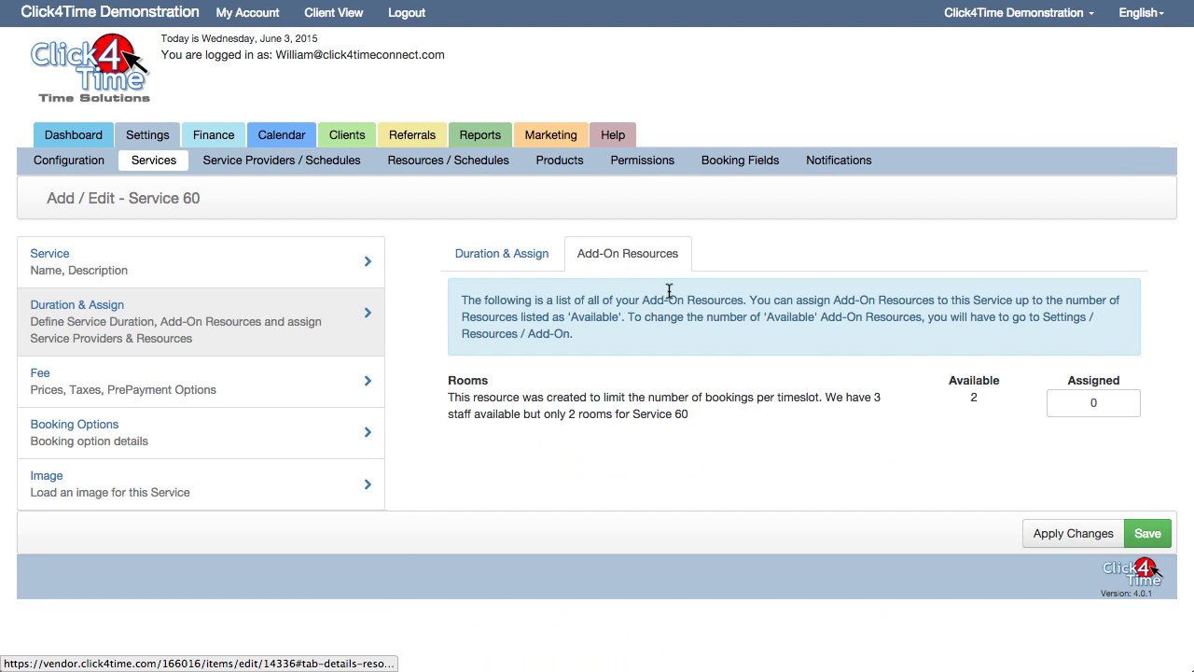
click(1073, 403)
text(1)
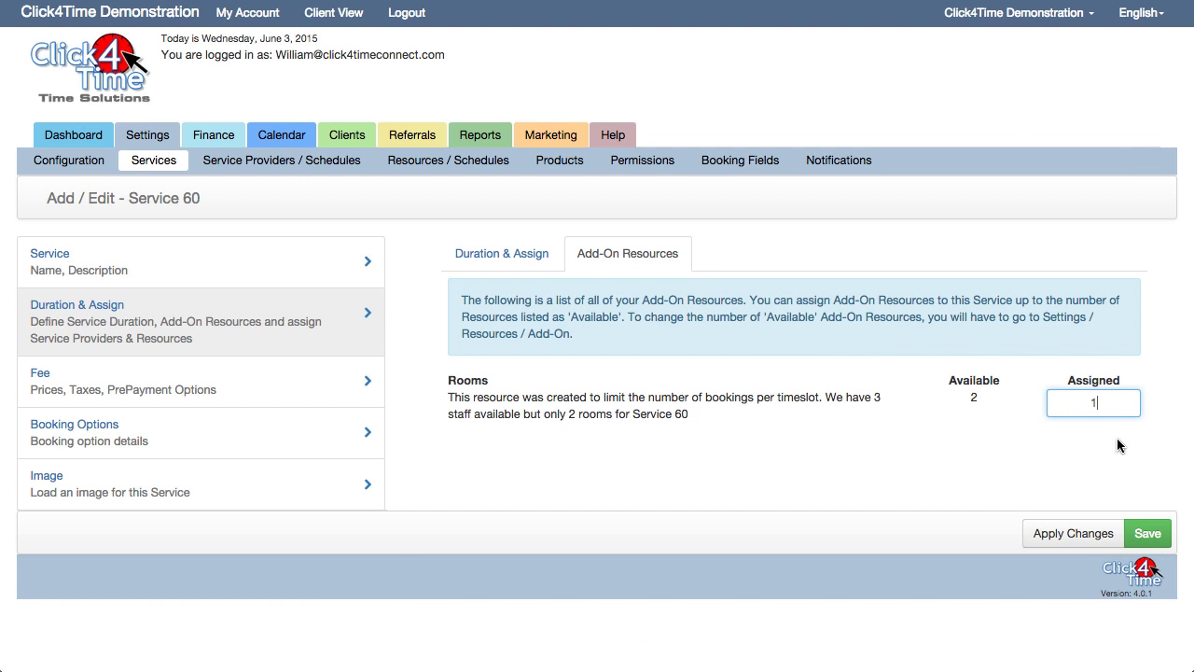
click(1153, 543)
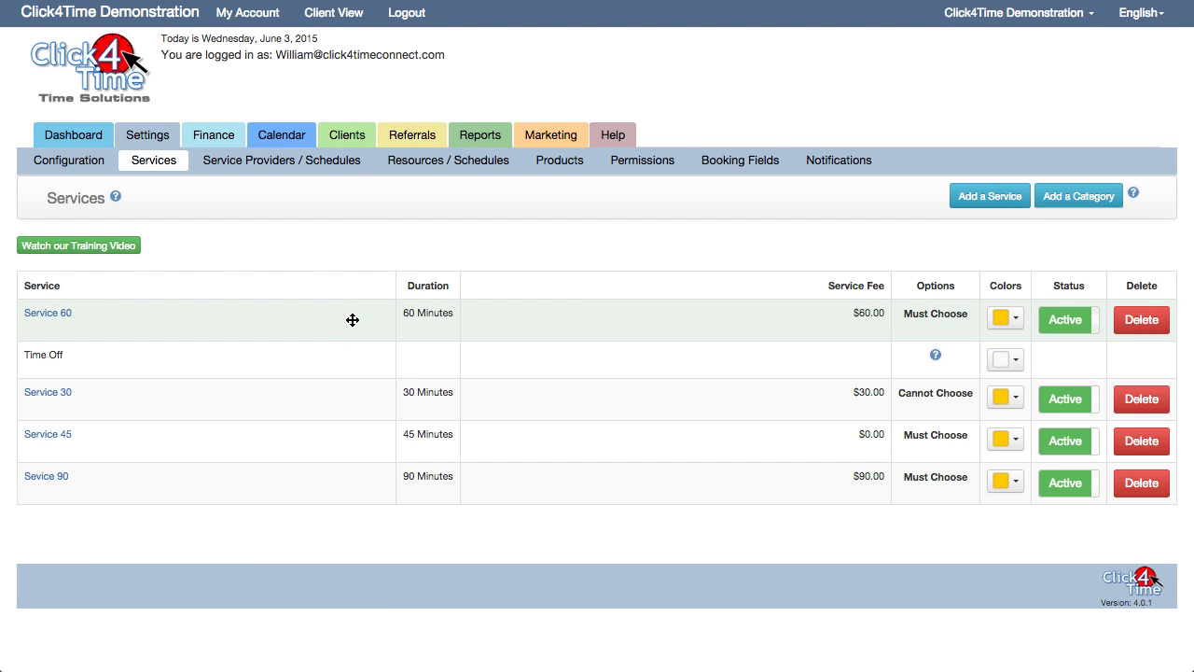
Step: Move Service 60 directly below Service 45 in the services list, and add a Long Service category placed just above Service 60
drag(352, 320, 346, 442)
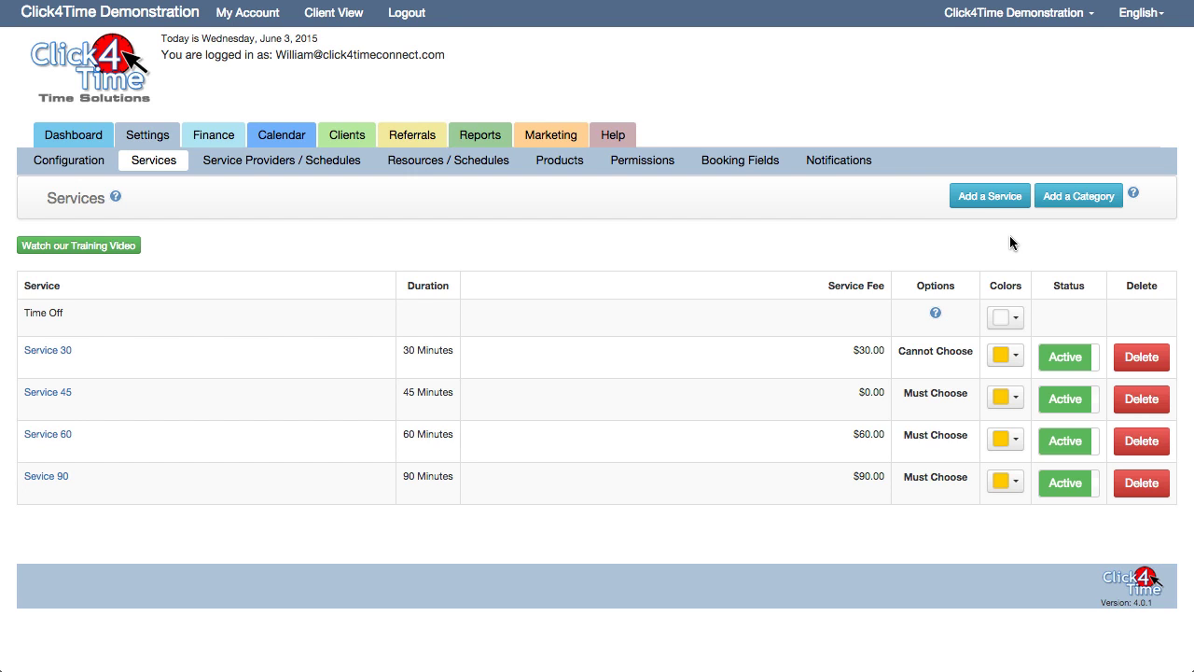
click(1082, 205)
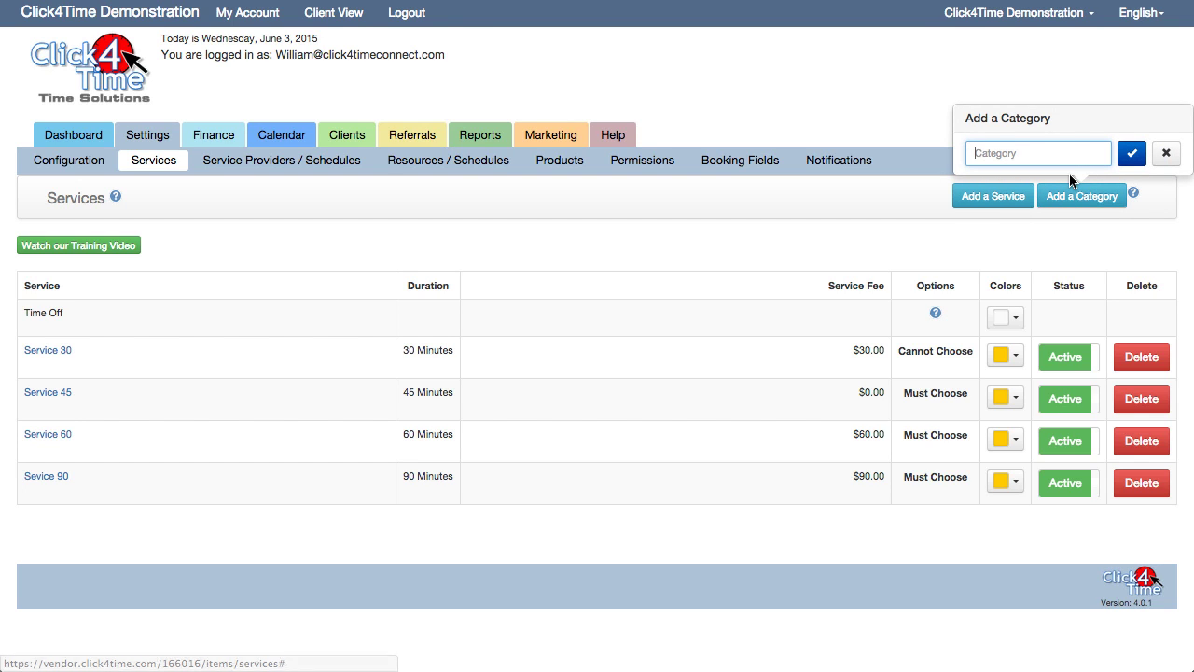
text(Long Ser)
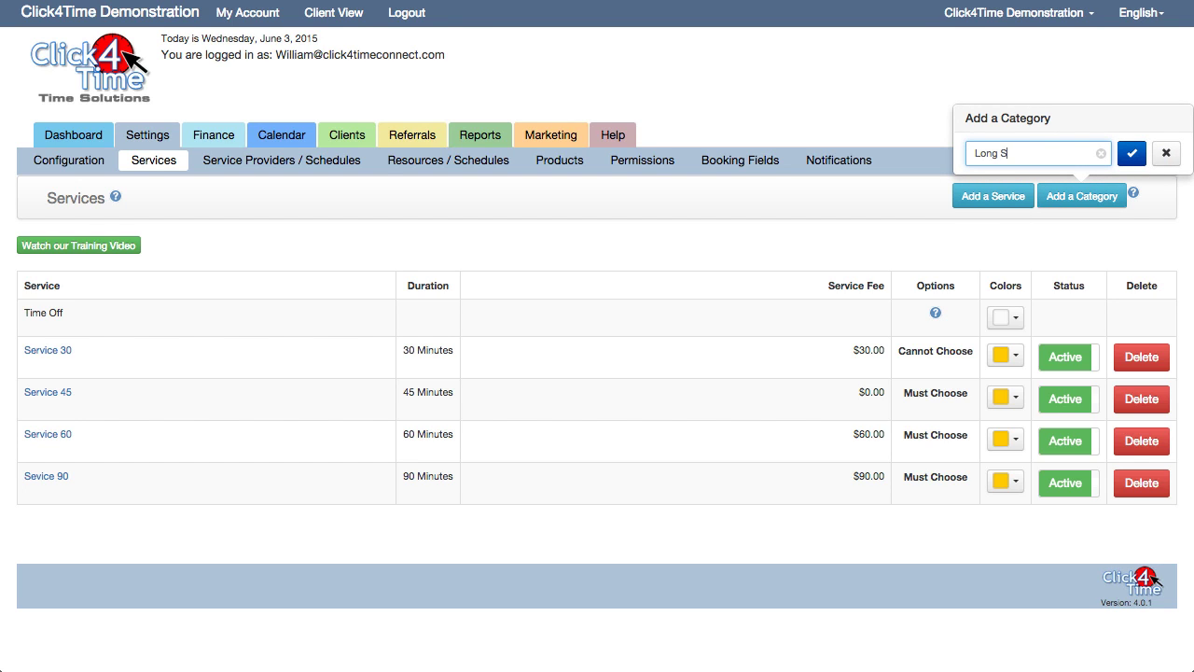
text(vice)
click(1133, 153)
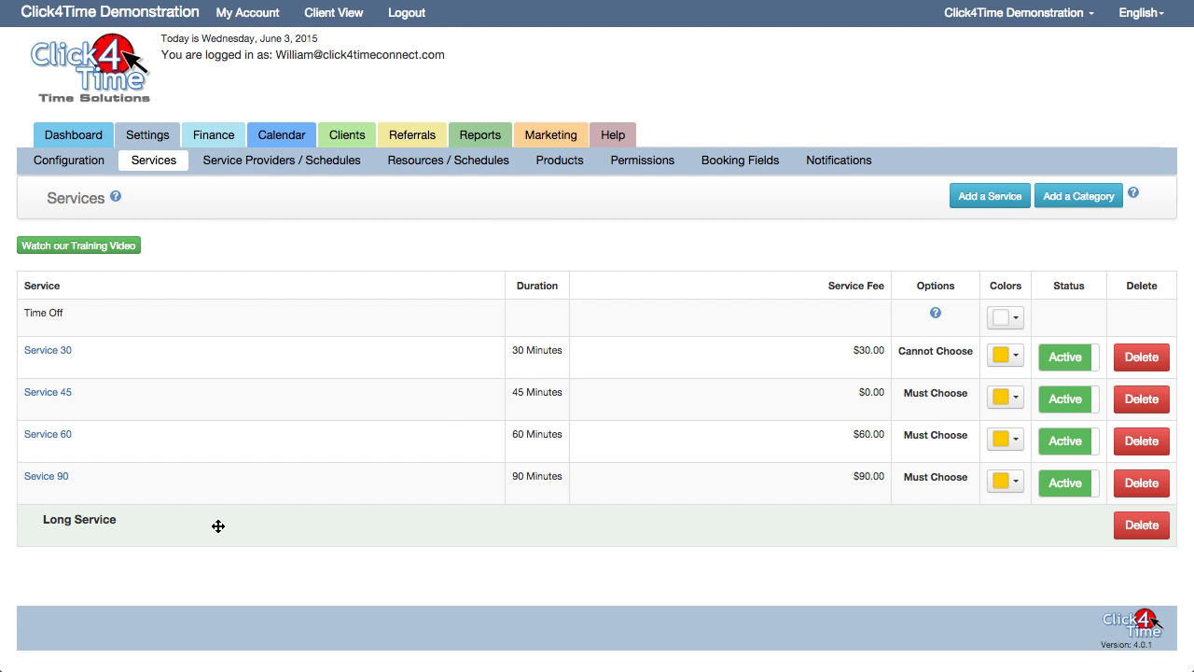
drag(218, 526, 213, 442)
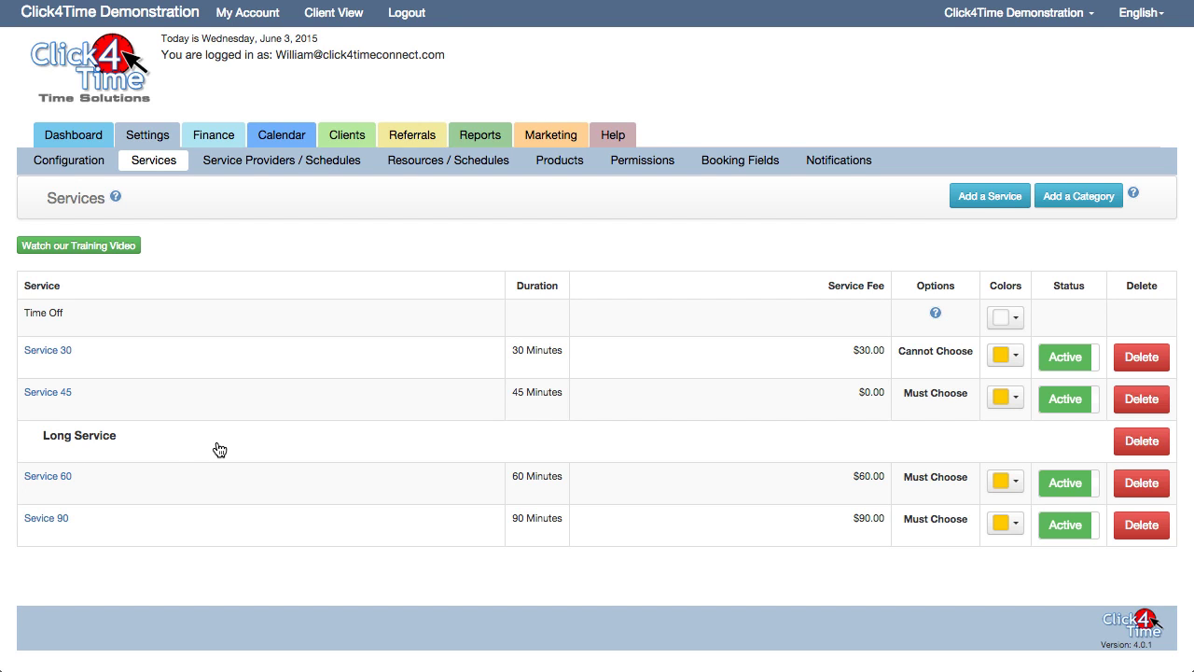
Step: Set the current fee of Service 45 to $45.00 and save the service
click(53, 396)
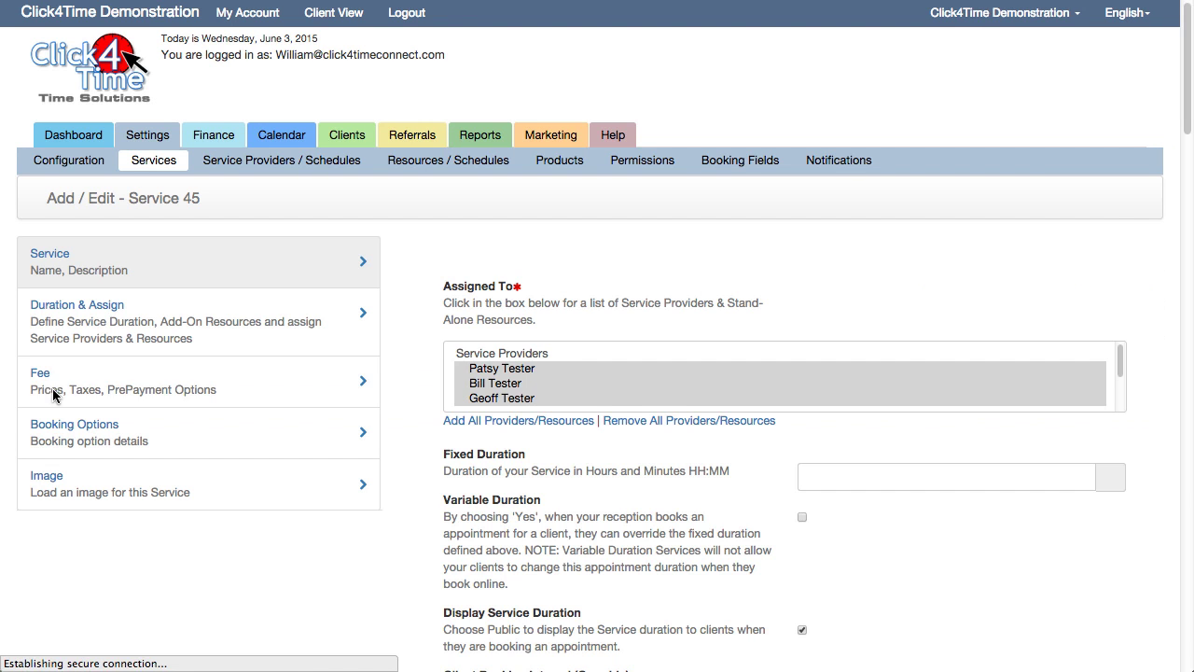
click(188, 397)
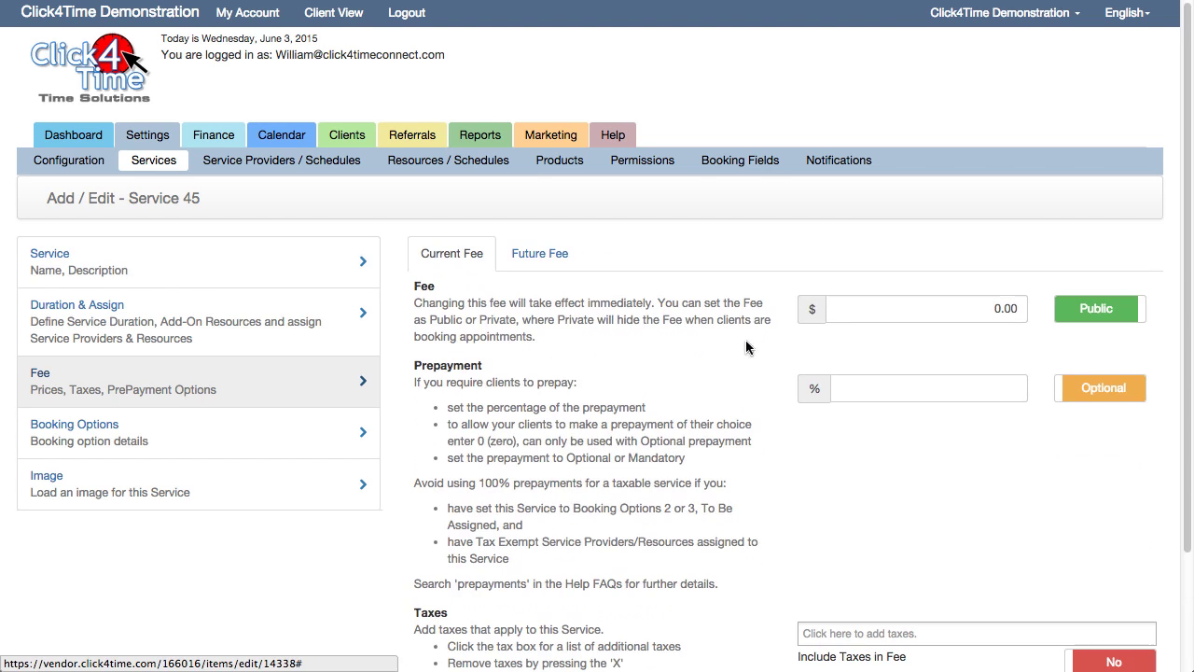
click(989, 308)
text(45)
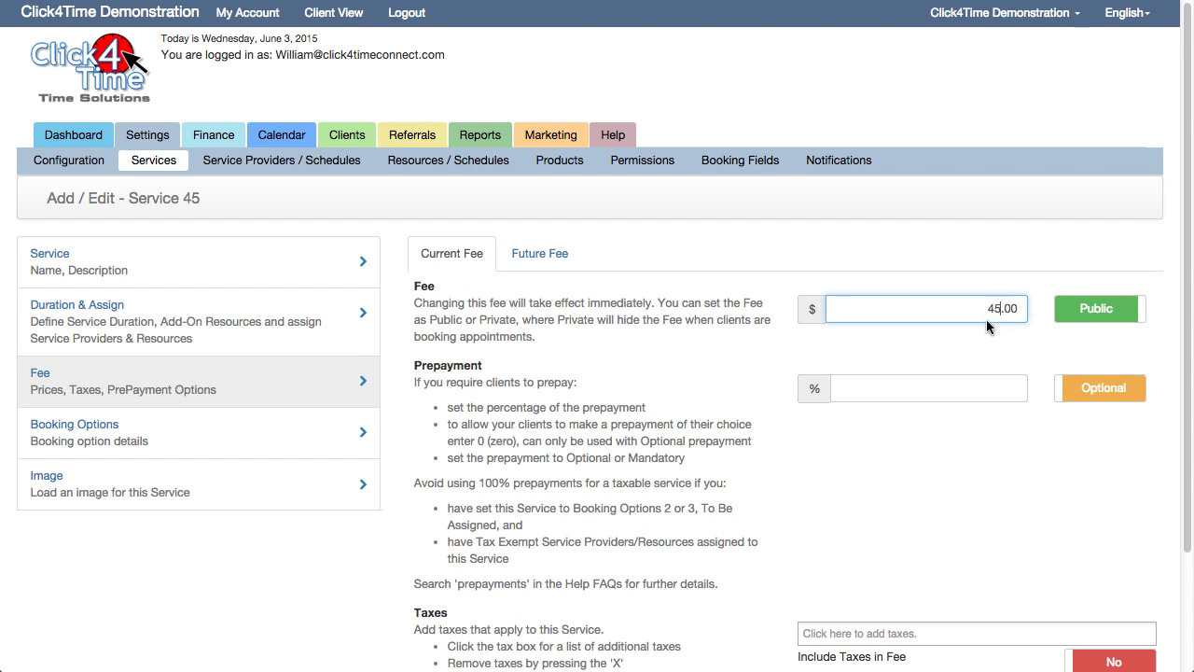
scroll(1020, 378, down, 3)
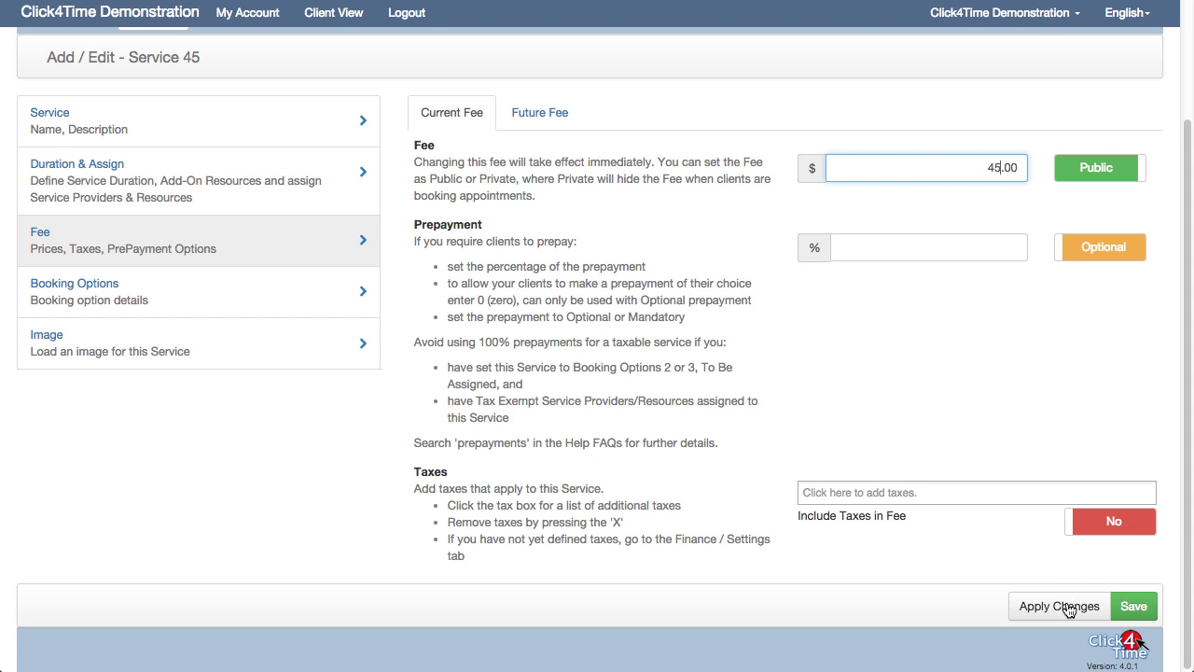
click(1133, 607)
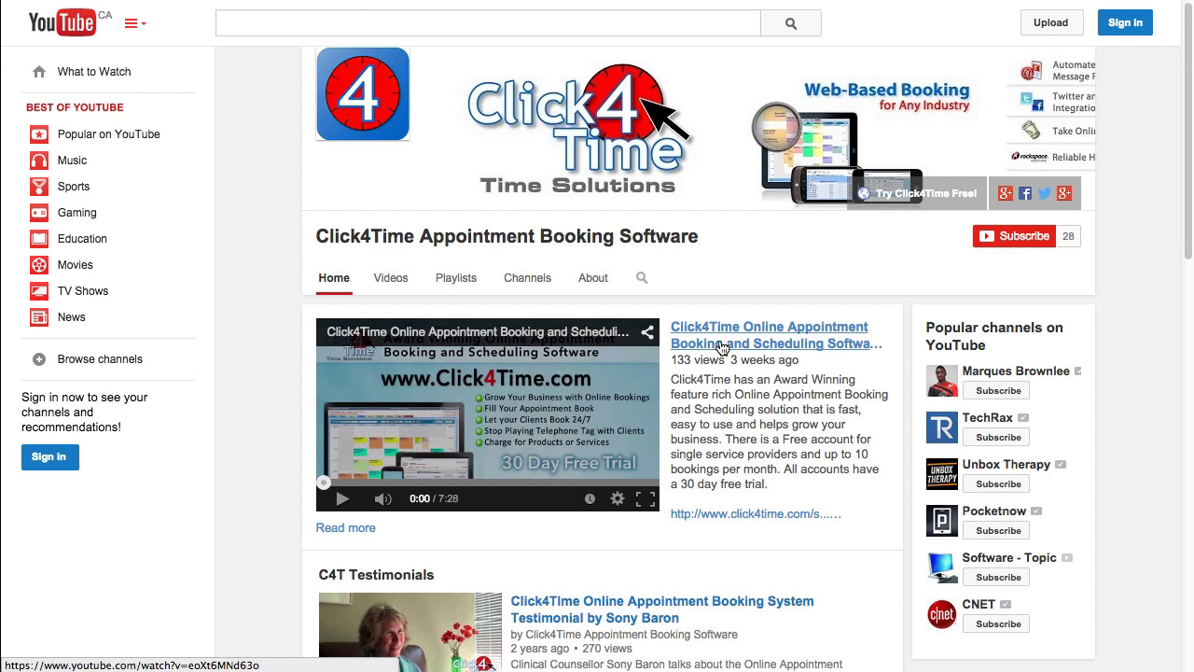
Step: Look through the videos on the Click4Time Appointment Booking Software YouTube channel
scroll(721, 347, down, 4)
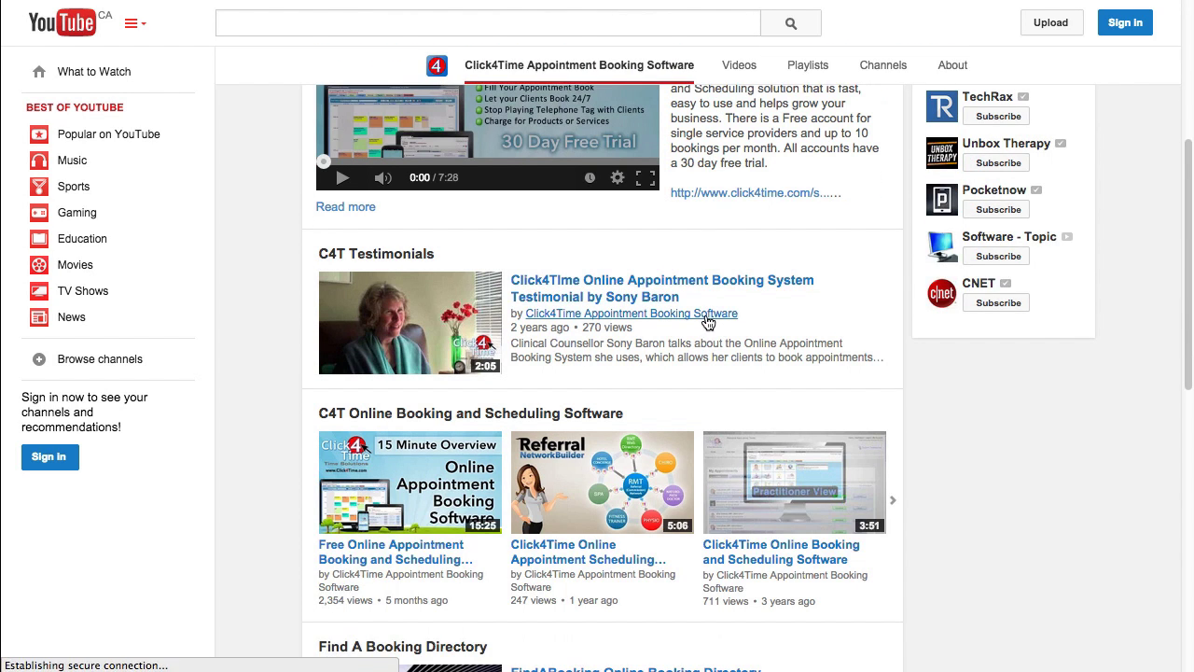
scroll(707, 321, down, 1)
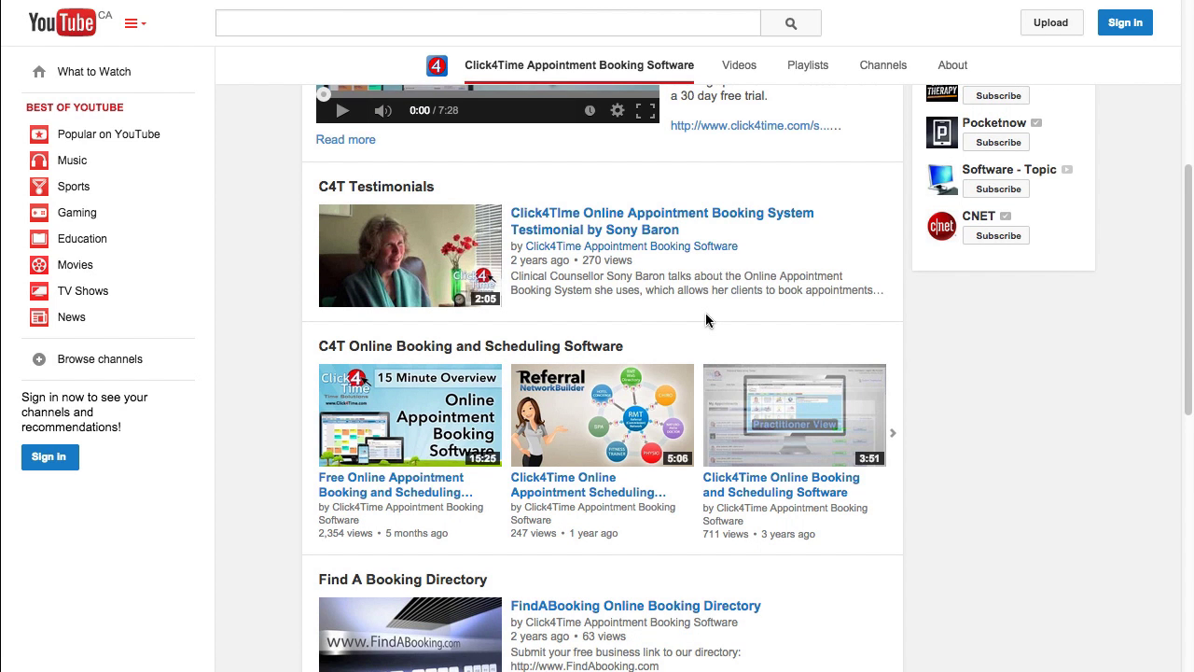
scroll(706, 320, down, 6)
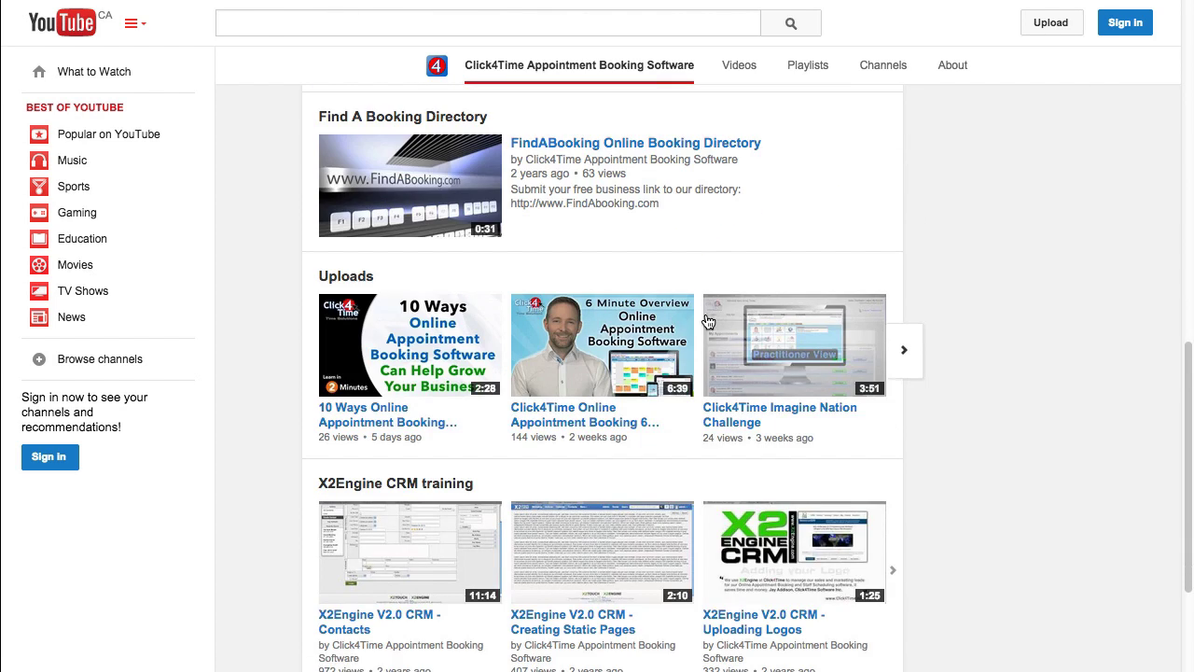